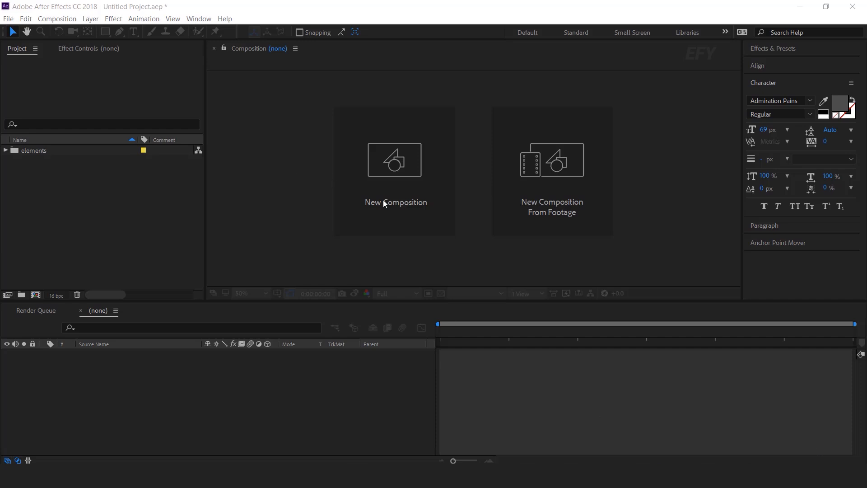
- Create a 1920 x 1080, 30 fps composition named "main comp" with a duration of 6 seconds
click(413, 181)
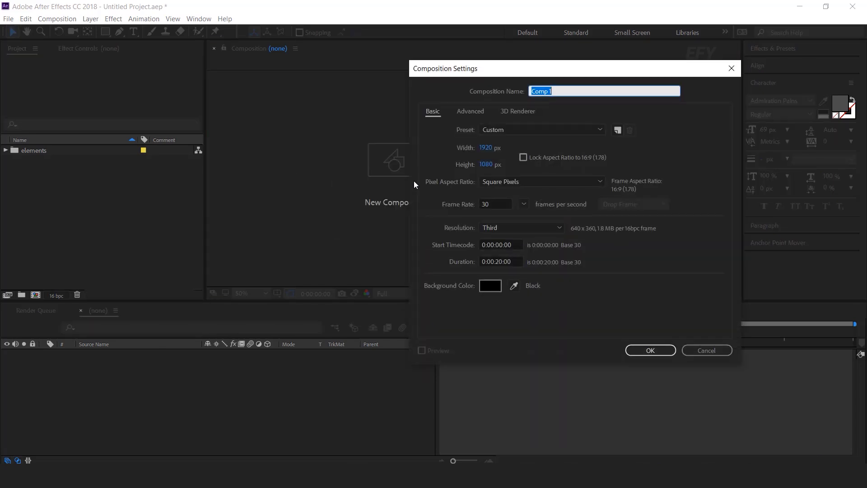
text(mai)
click(496, 262)
text(600)
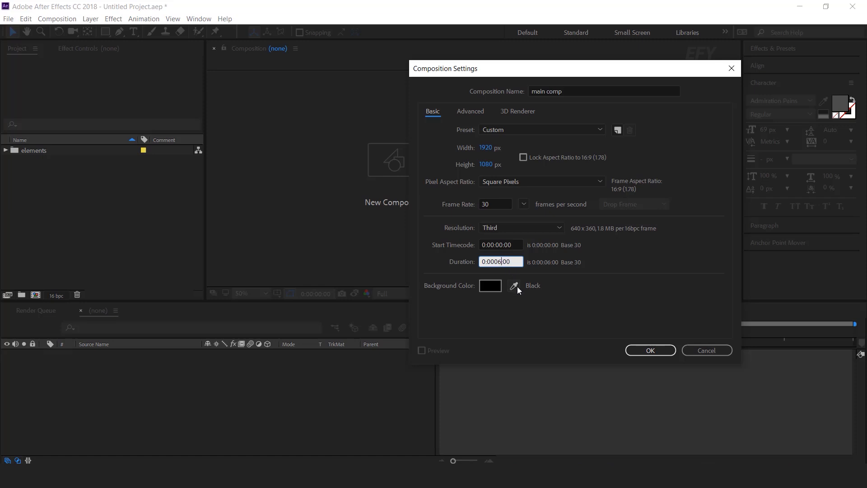
key(Return)
- Add Bottom blur particle.mp4 from the elements folder to the main comp timeline and preview it up to about one second
click(73, 187)
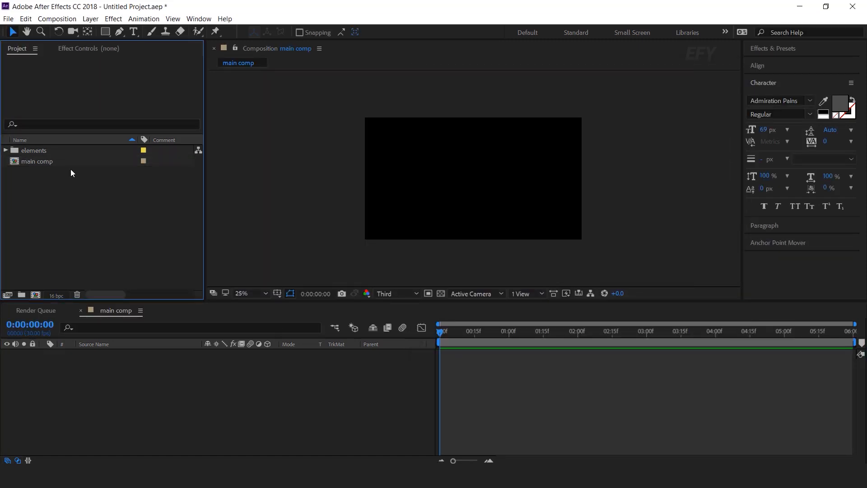
click(42, 153)
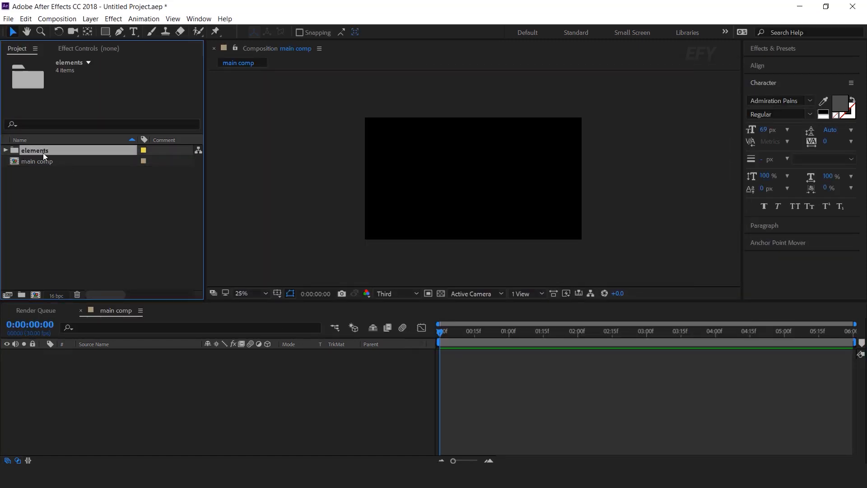
click(5, 150)
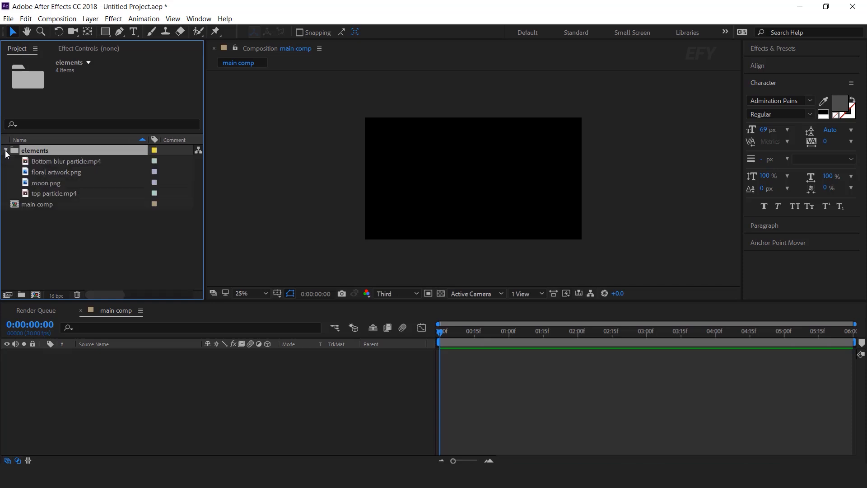
click(45, 161)
drag(58, 161, 226, 371)
key(space)
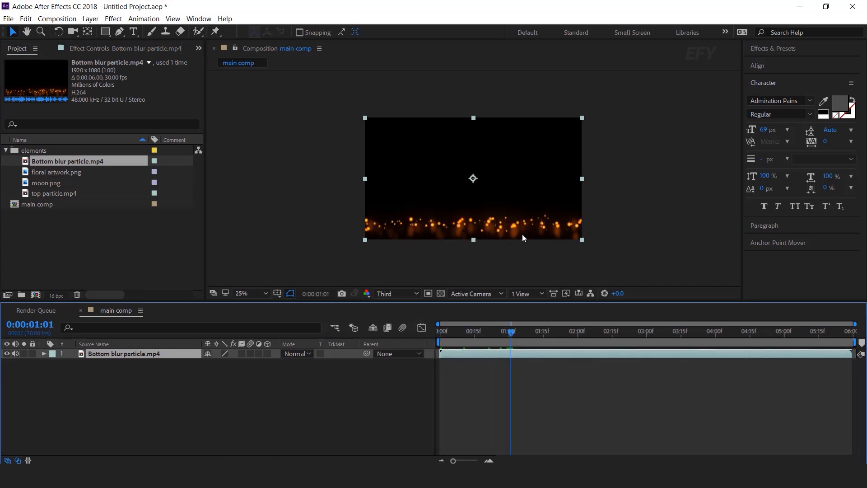
click(273, 394)
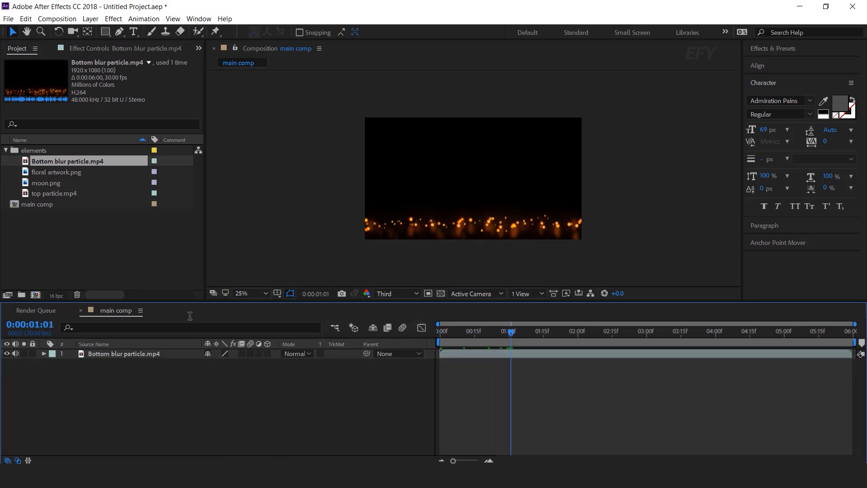
- Place top particle.mp4 above the bottom blur particle layer and set its blending mode to Screen
click(122, 249)
click(47, 192)
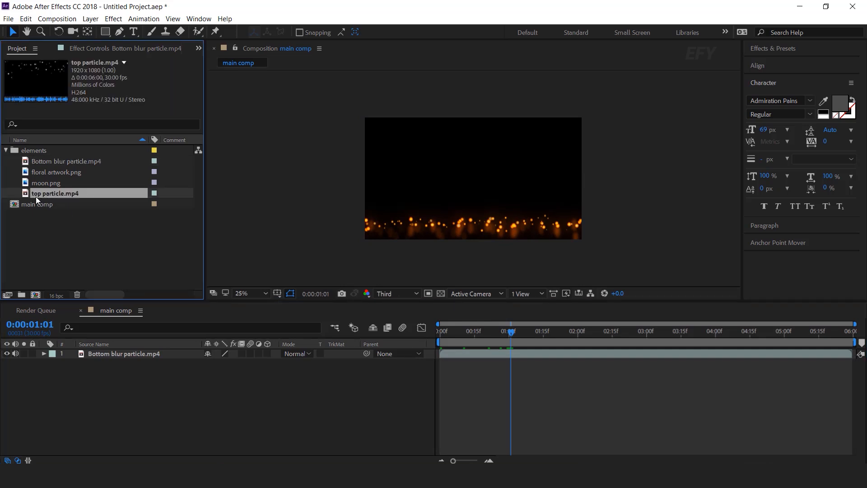
drag(25, 194, 143, 353)
click(299, 354)
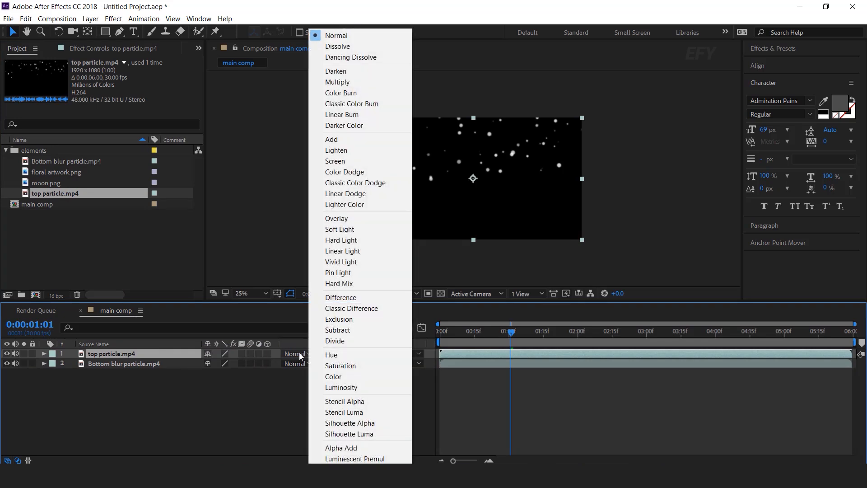
click(350, 160)
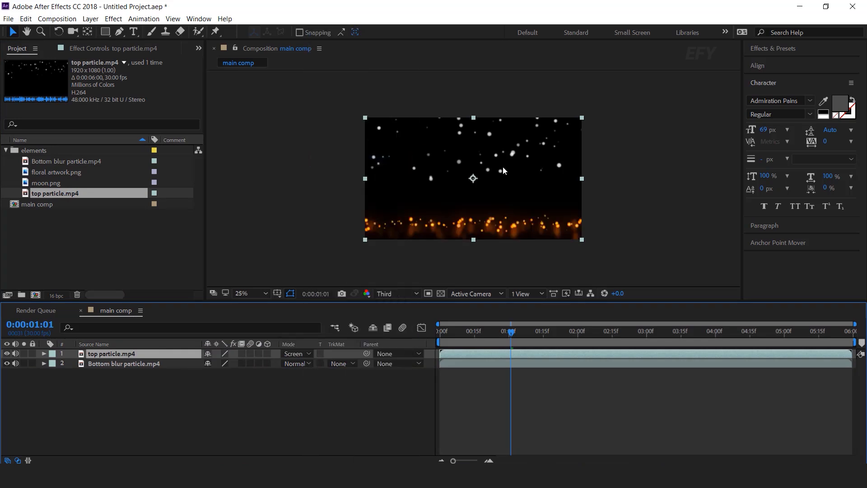
- Apply the CC Toner effect to the top particle.mp4 layer
key(period)
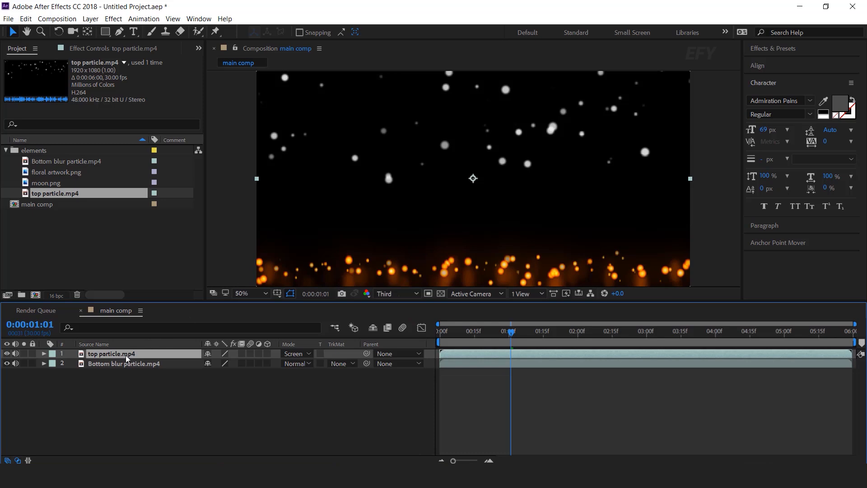
key(ctrl+space)
text(cc to)
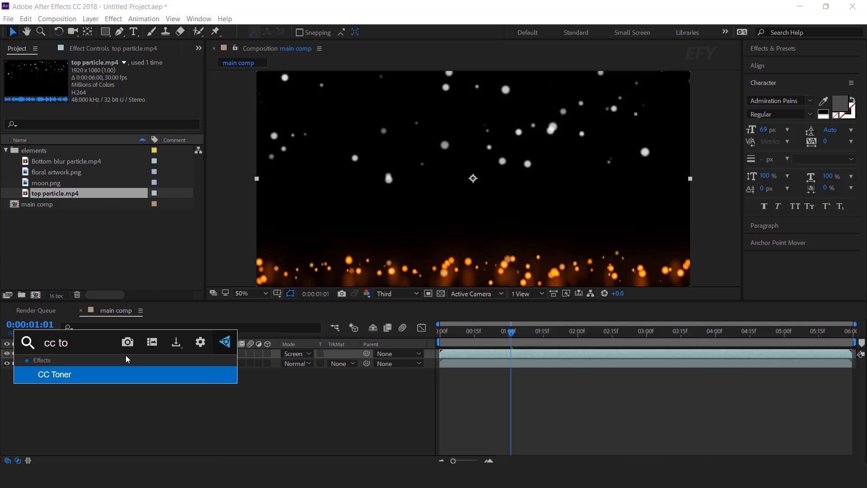
key(Return)
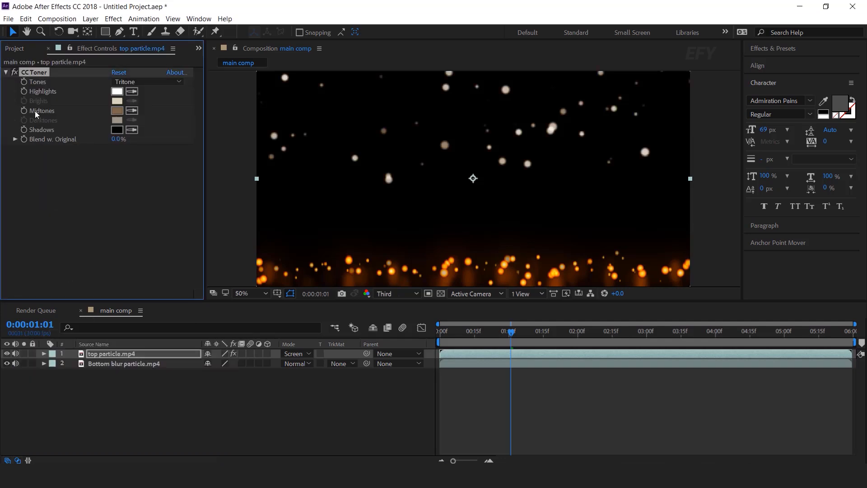
- Set the CC Toner Midtones colour on the top particle layer to a dark purple
click(119, 111)
click(181, 106)
drag(155, 94, 160, 124)
click(270, 82)
- Set the CC Toner Highlights colour on the top particle layer to a bright magenta
click(116, 93)
click(182, 111)
drag(183, 110, 183, 107)
mouse_move(122, 82)
mouse_down()
mouse_move(125, 68)
mouse_move(73, 62)
mouse_move(97, 62)
mouse_up()
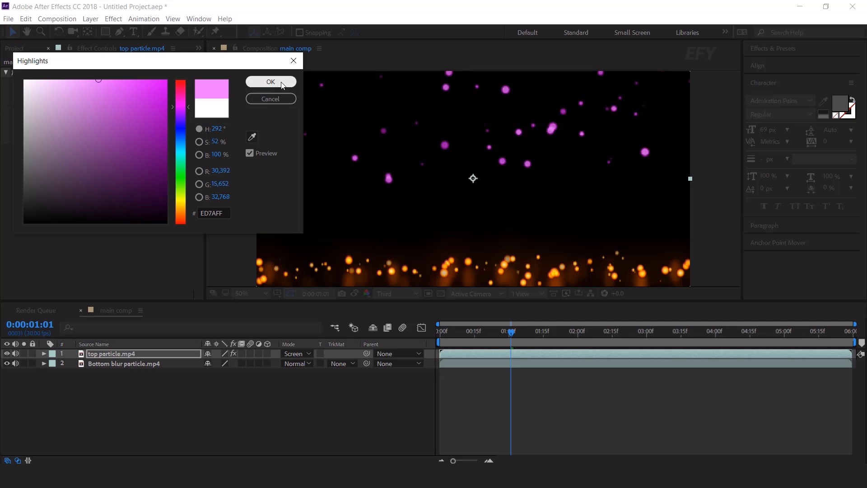
click(140, 81)
click(283, 82)
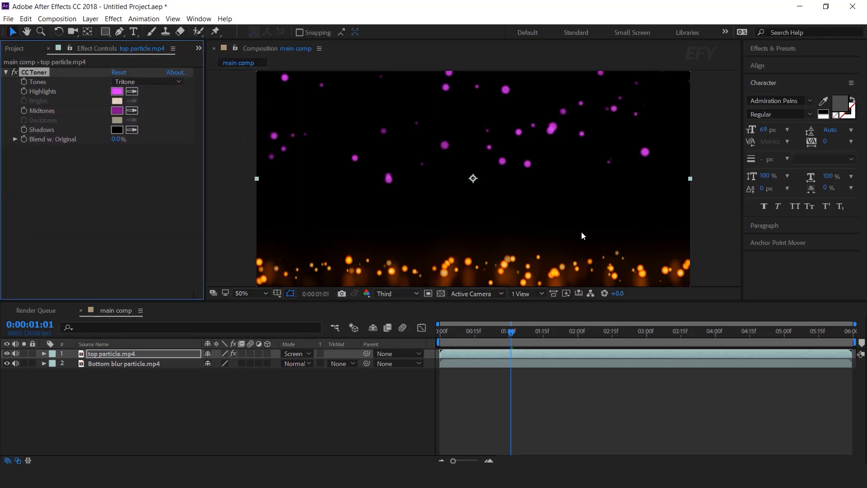
- Create a black 1920 x 1080 solid layer named "small particle" in the main comp
click(370, 411)
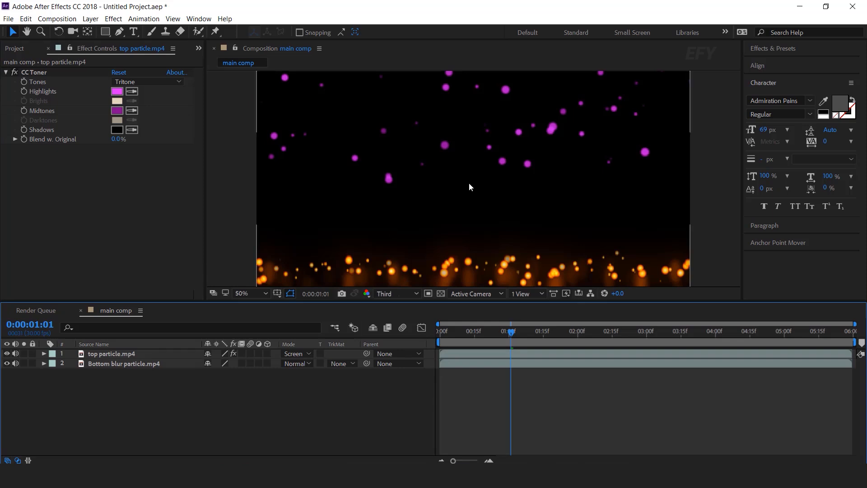
right_click(326, 393)
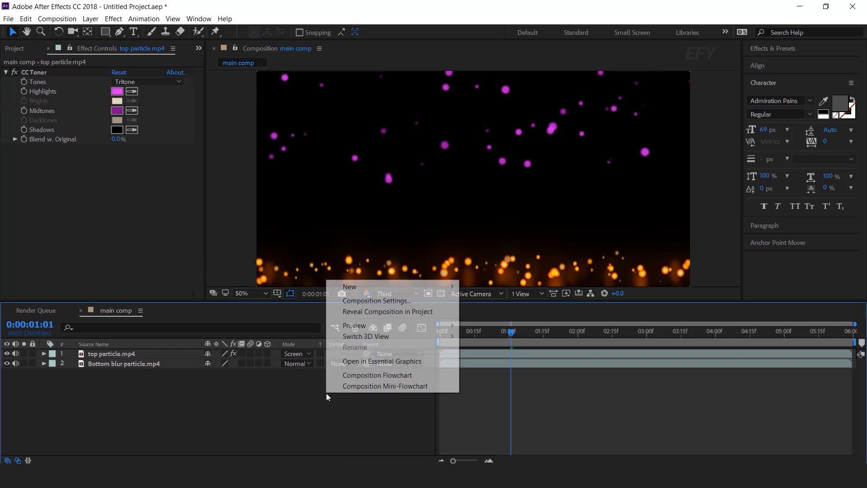
mouse_move(345, 291)
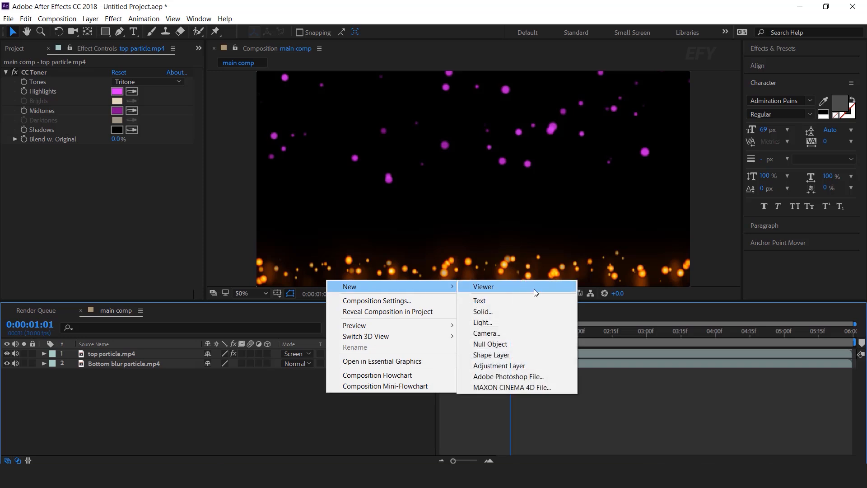
click(483, 312)
text(small particle)
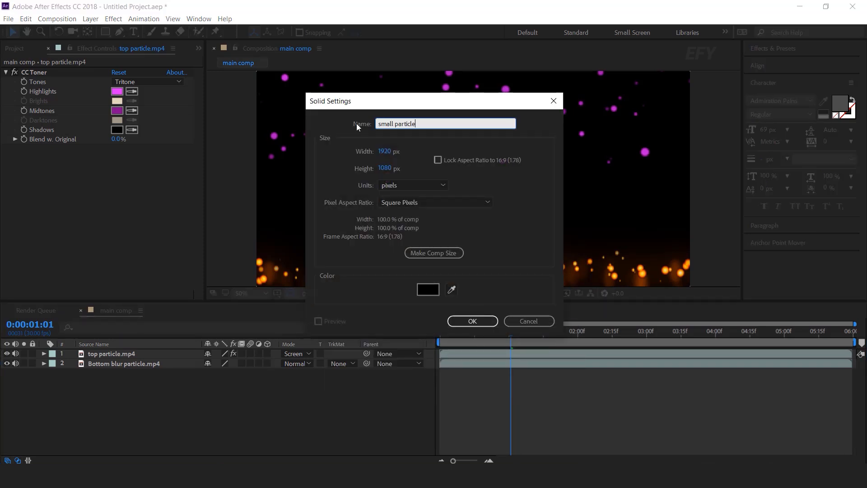
key(Return)
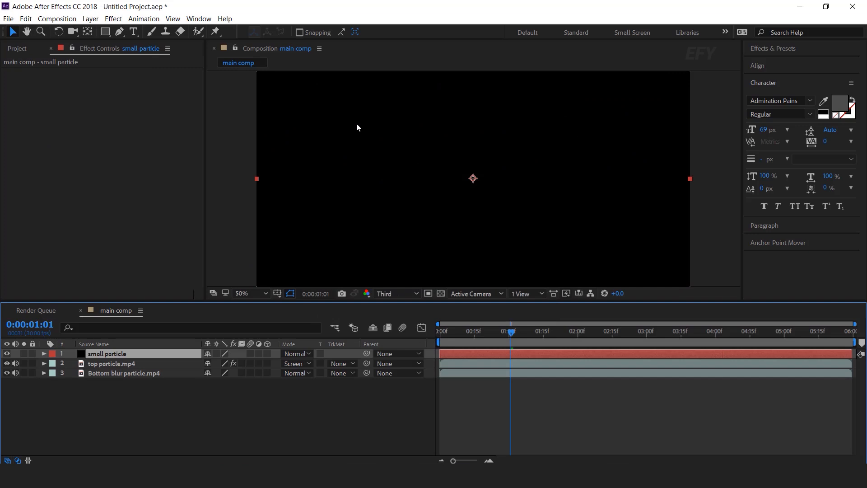
- Apply the CC Particle World effect to the small particle solid
key(ctrl+space)
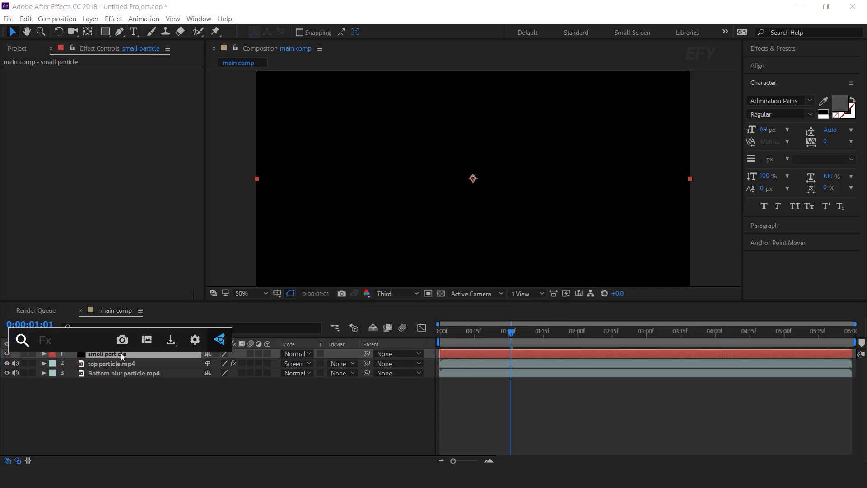
text(cc)
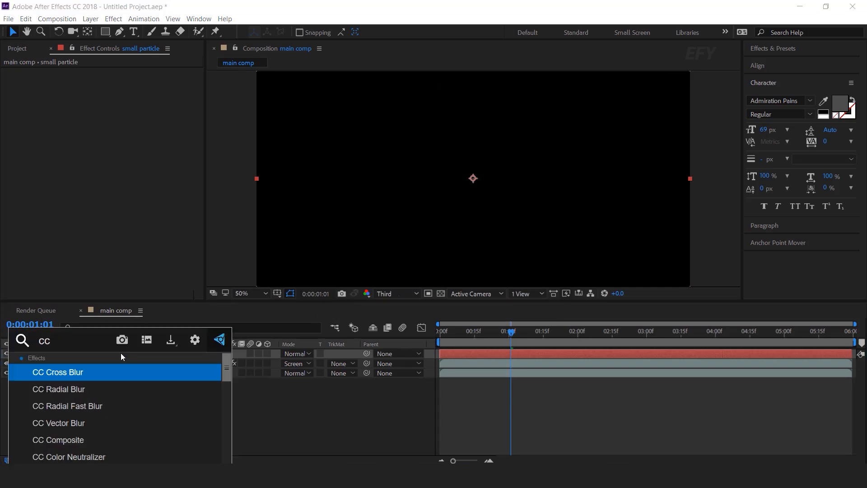
text( par)
key(Down)
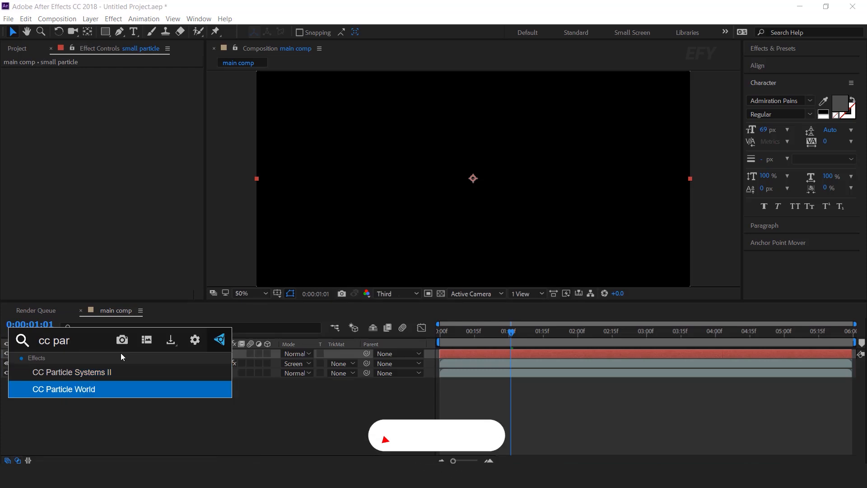
key(Return)
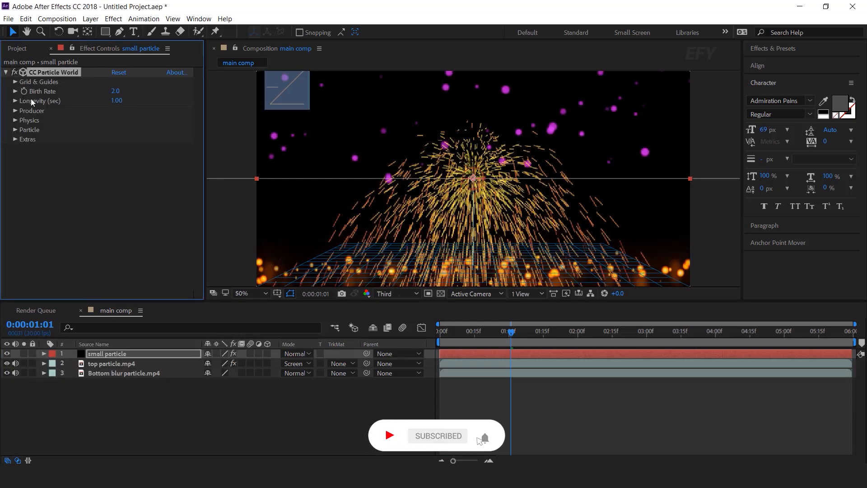
- Look over the Grid & Guides options of CC Particle World and set its Birth Rate to 1.0
click(15, 82)
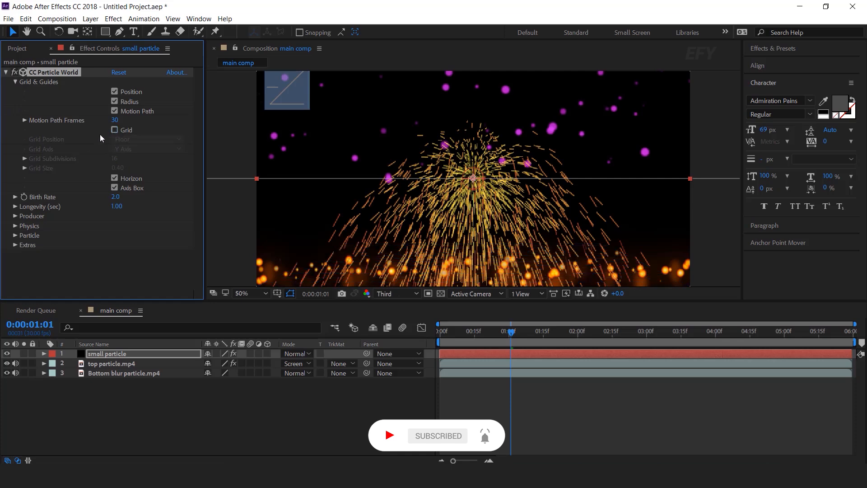
click(16, 82)
click(116, 90)
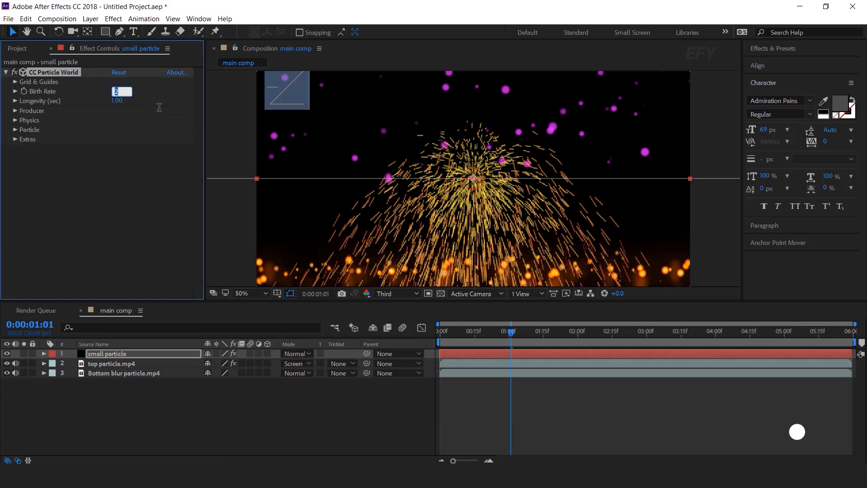
text(1)
key(Return)
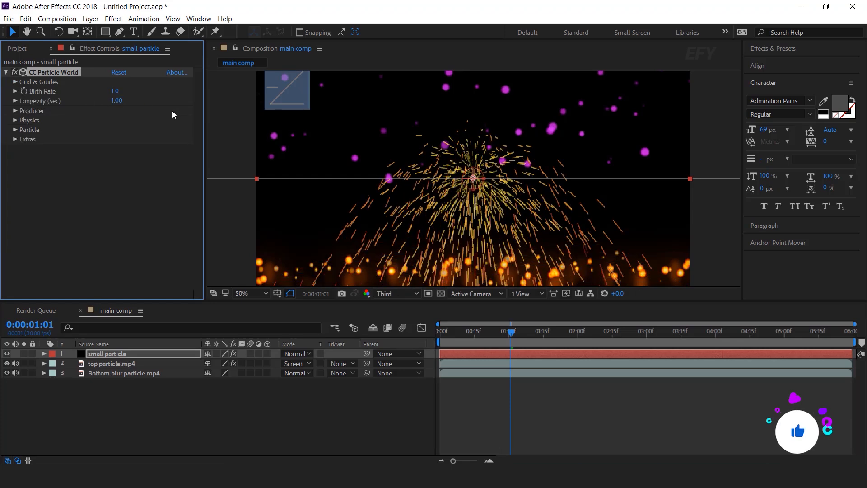
- Set the CC Particle World producer's Radius X to 2, Radius Y to 2 and Radius Z to 8
click(15, 110)
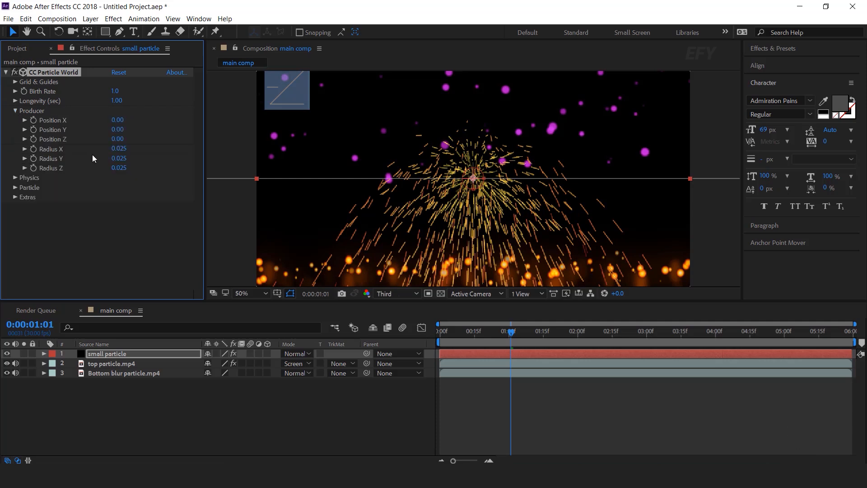
click(118, 149)
text(2)
key(Tab)
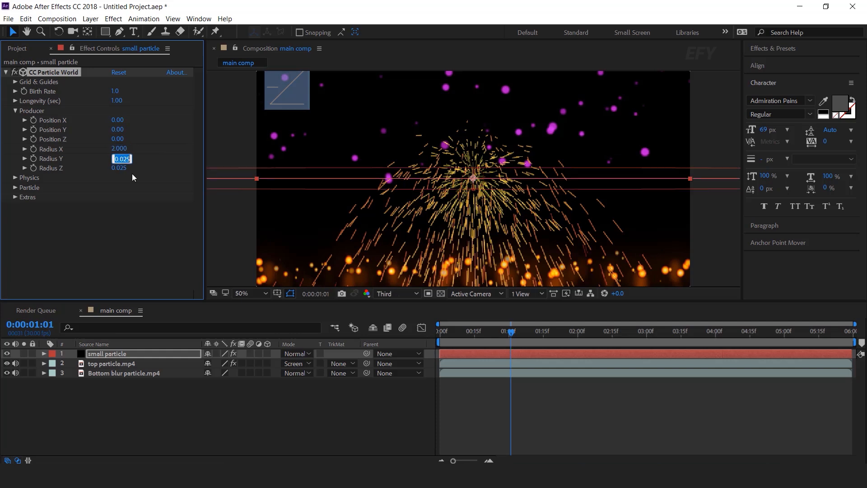
text(2)
key(Tab)
text(8)
key(Return)
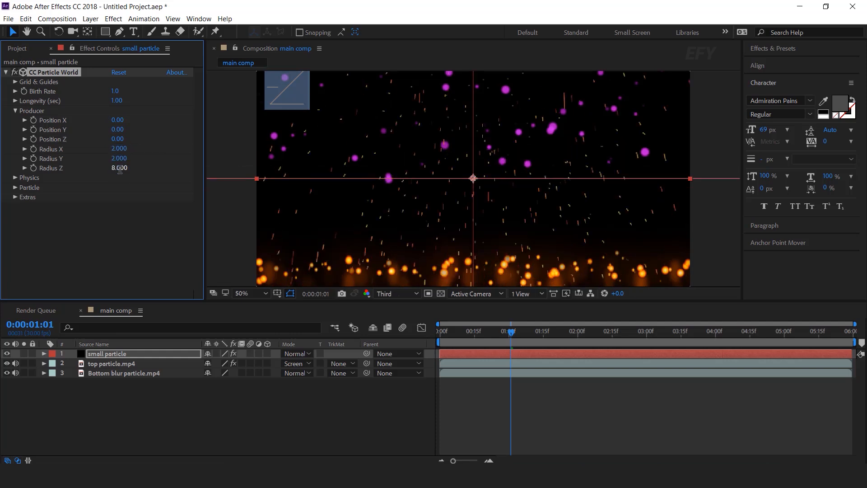
- Set the CC Particle World physics to Velocity 0.4, Gravity 0 and Extra 0
click(15, 178)
click(119, 197)
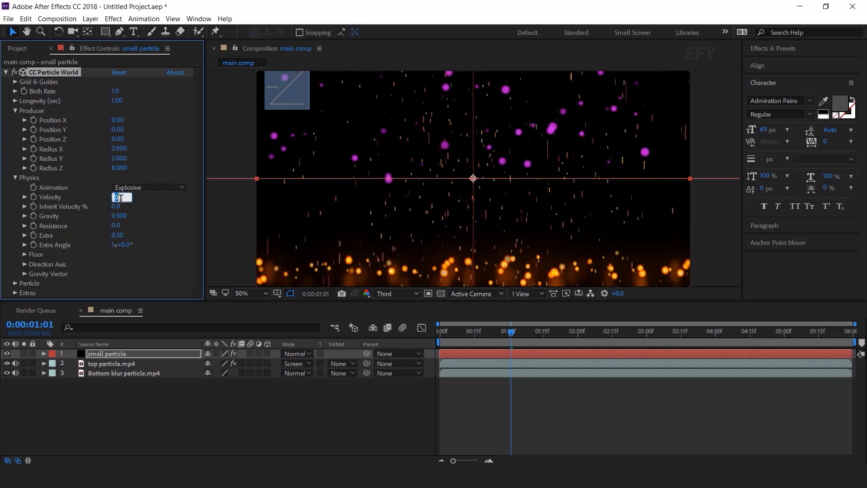
text(.4)
key(Return)
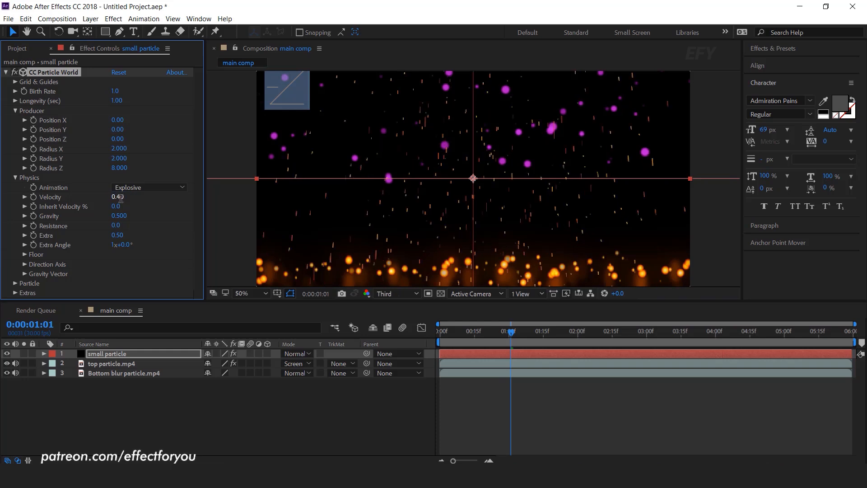
click(119, 216)
text(0)
key(Return)
click(118, 235)
text(0)
key(Return)
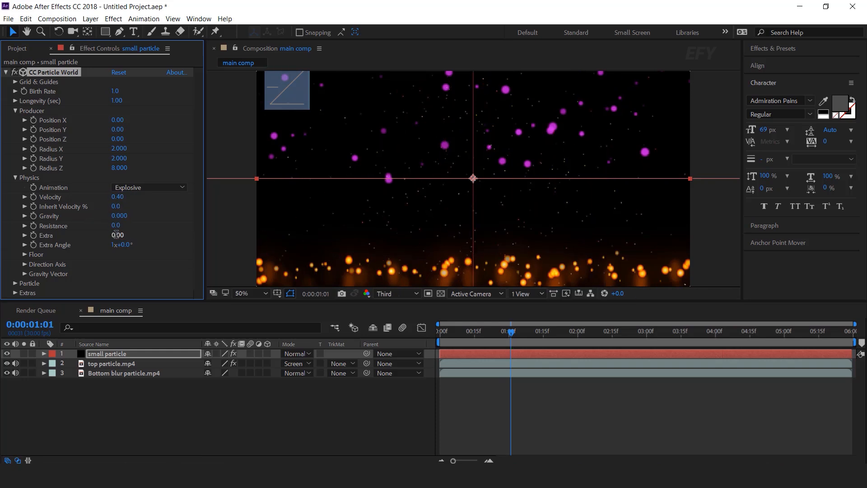
- Set the CC Particle World particle type to Shaded Sphere
click(15, 284)
scroll(15, 275, down, 5)
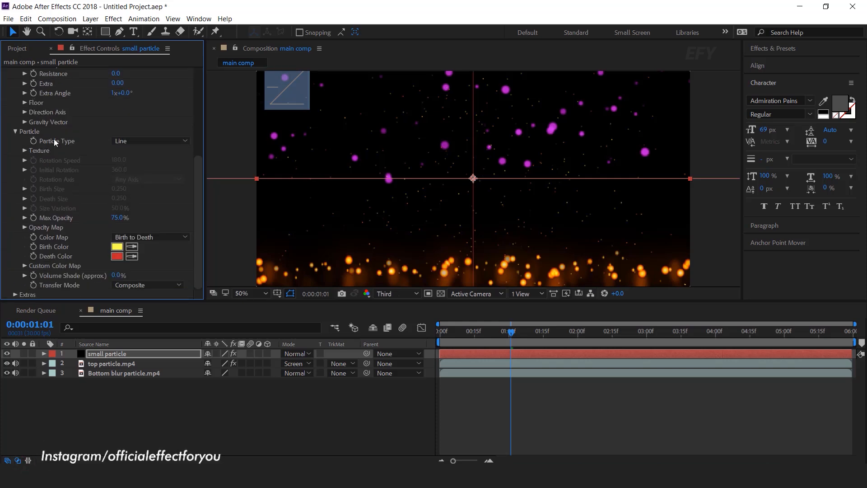
click(133, 141)
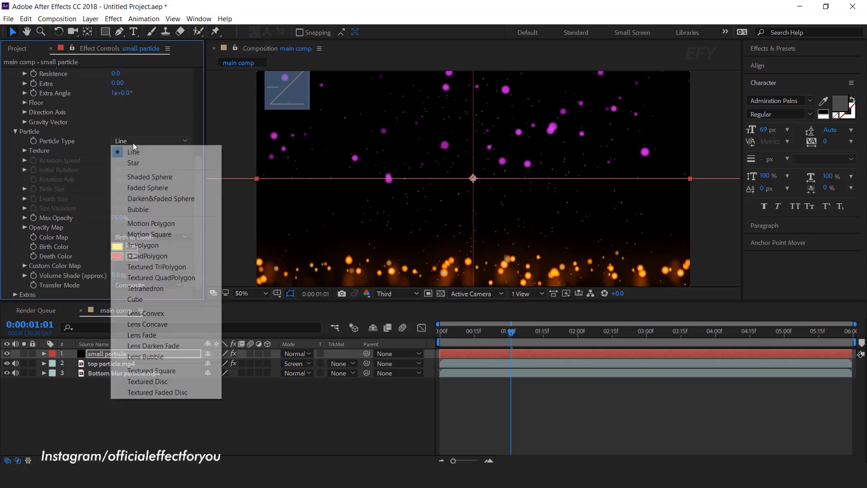
click(161, 178)
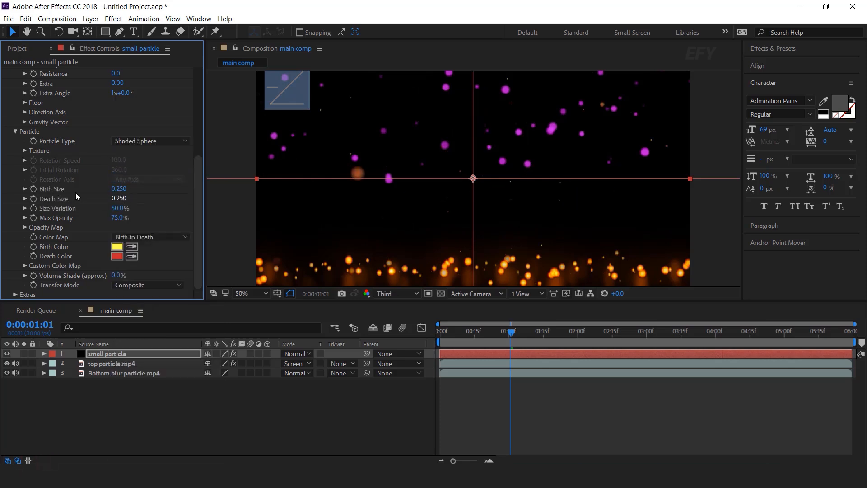
- Set the particles' Birth Size and Death Size to 0.150, and Size Variation and Max Opacity to 100%
click(123, 189)
text(.)
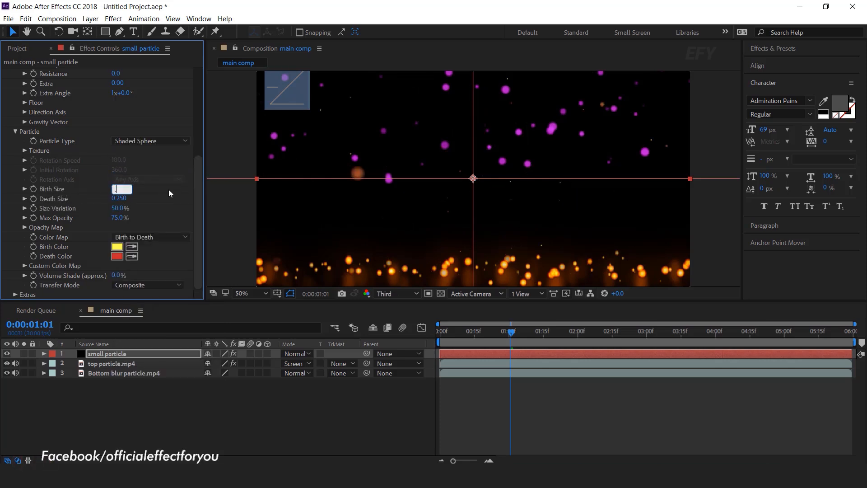
text(150)
click(118, 199)
key(BackSpace)
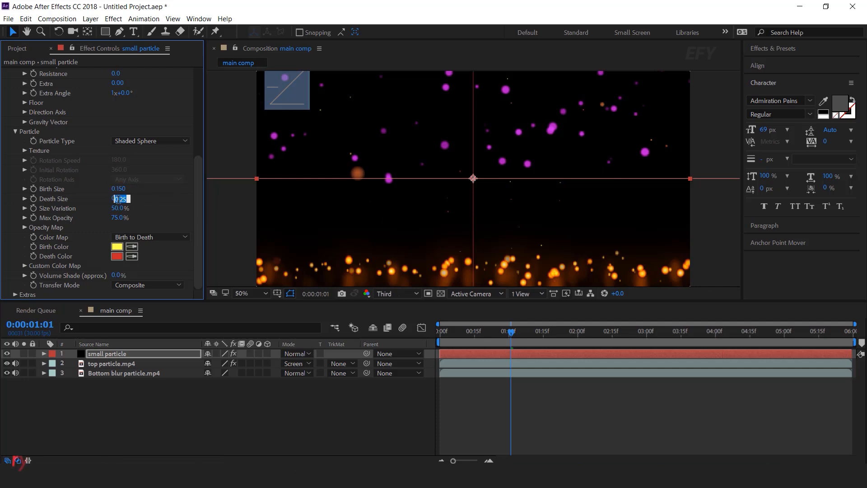
text(.150)
key(Return)
drag(118, 210, 266, 200)
drag(119, 217, 275, 210)
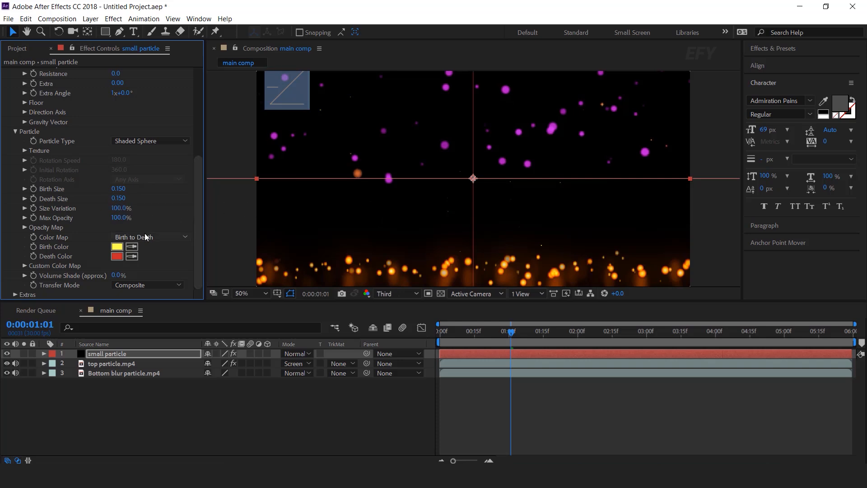
- Set the particles' Birth Color to light orange FF9543
click(120, 249)
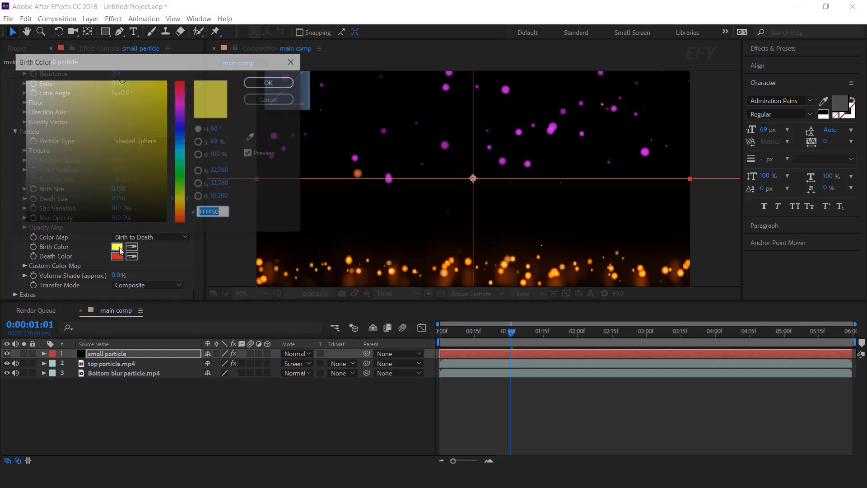
drag(188, 199, 186, 207)
click(168, 92)
click(170, 82)
drag(189, 210, 188, 213)
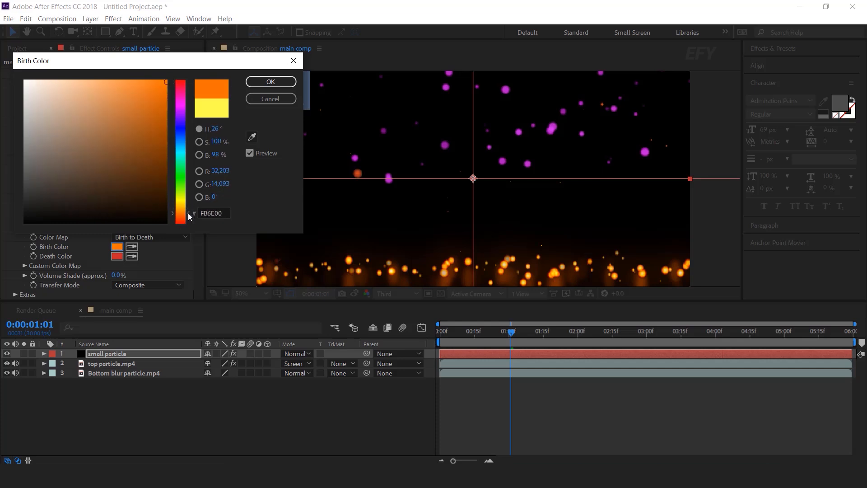
click(144, 82)
drag(149, 82, 129, 80)
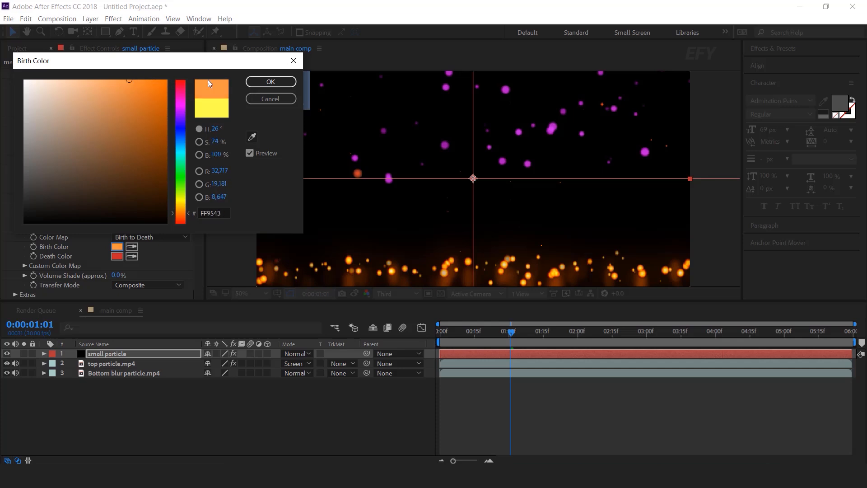
click(271, 82)
- Sample the birth colour for the particles' Death Color and scrub through the composition to check them
click(117, 245)
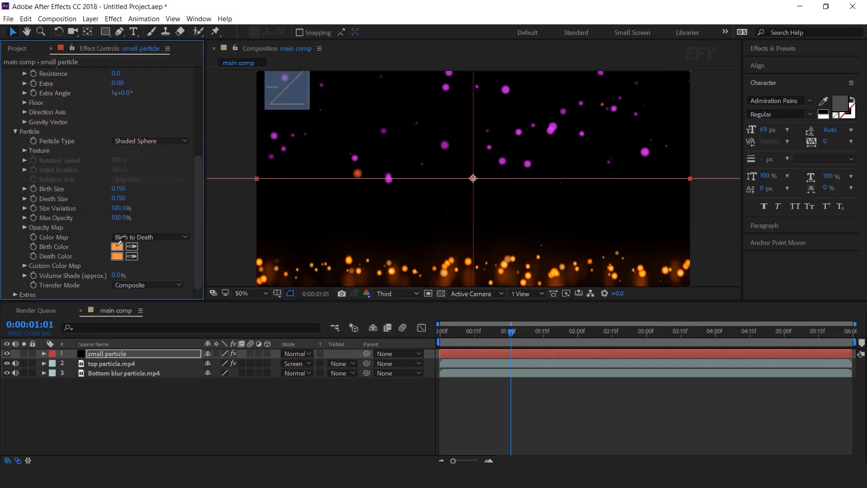
click(347, 413)
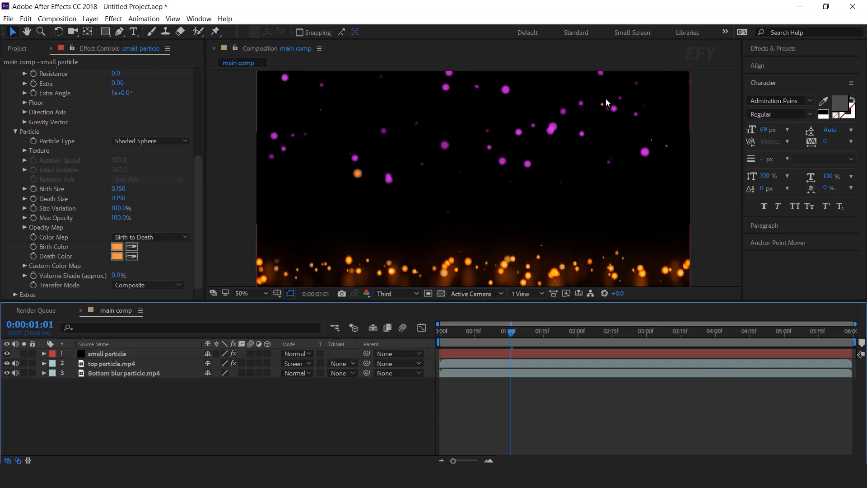
drag(486, 333, 724, 340)
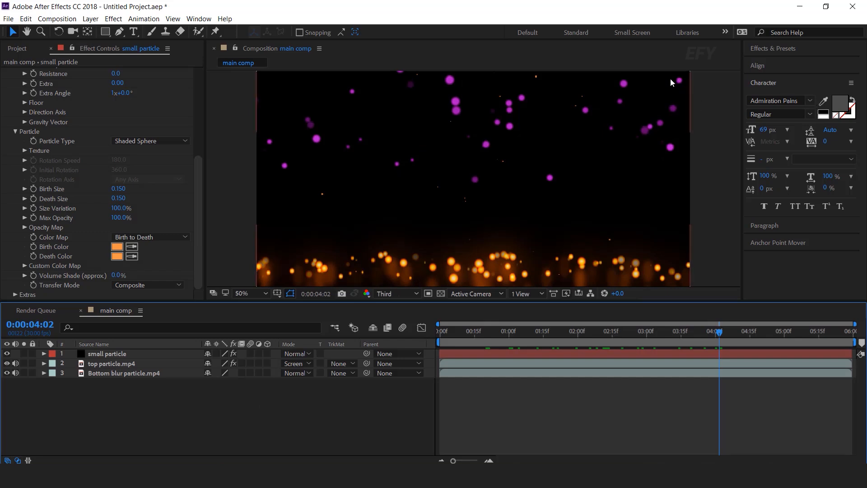
- Add floral artwork.png as the topmost layer and centre it on the frame's upper-right corner
click(16, 48)
drag(51, 172, 150, 342)
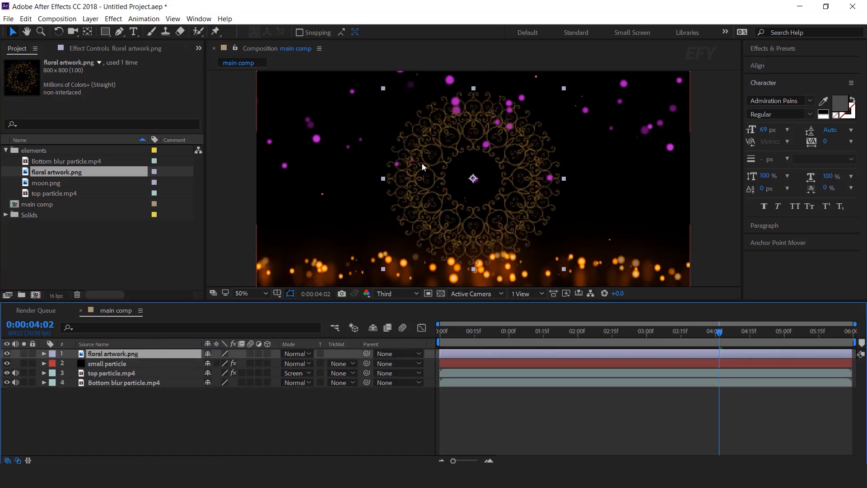
drag(472, 180, 687, 74)
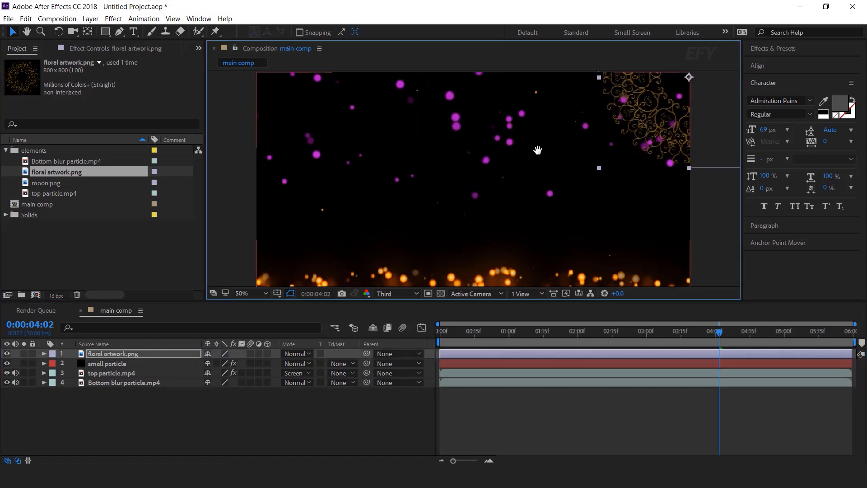
drag(538, 148, 514, 235)
drag(667, 164, 668, 160)
drag(644, 190, 651, 164)
- Set the floral artwork layer's Scale to 60%
click(111, 355)
key(s)
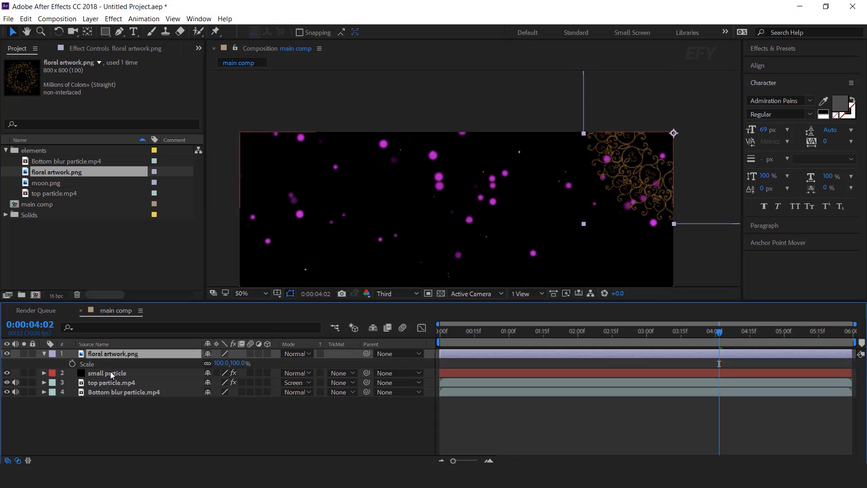
click(239, 363)
text(60)
key(Return)
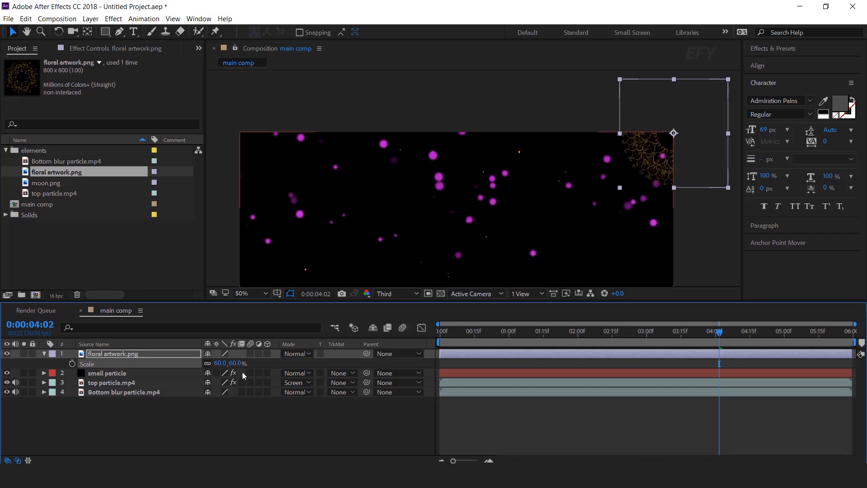
- Keyframe the floral artwork's Scale at 60% on 0:00:01:00 and at 0% on 0:00:00:00
click(110, 354)
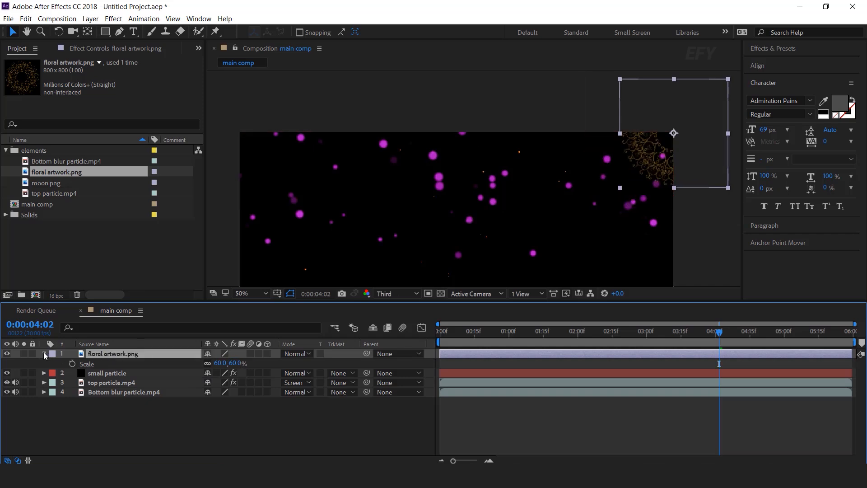
drag(441, 337, 578, 337)
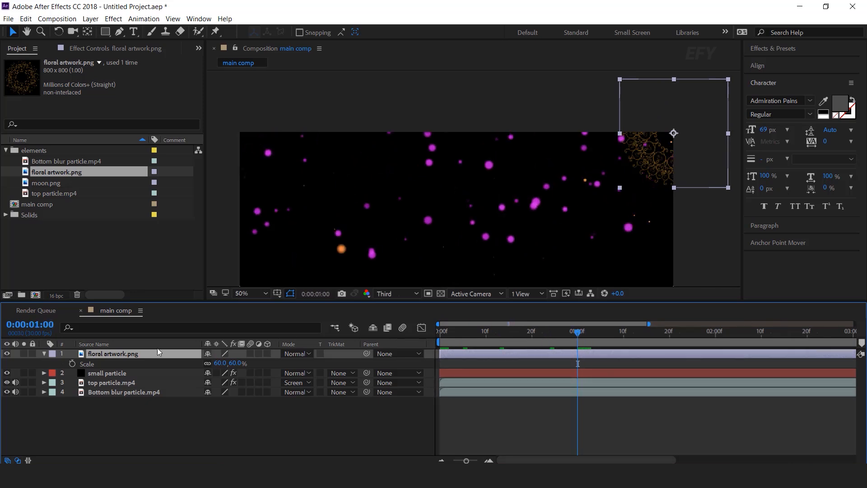
click(72, 363)
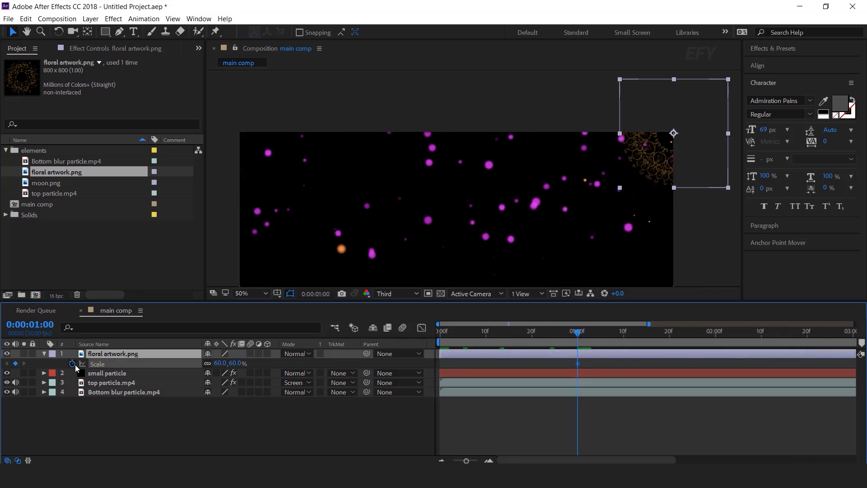
drag(525, 341, 440, 341)
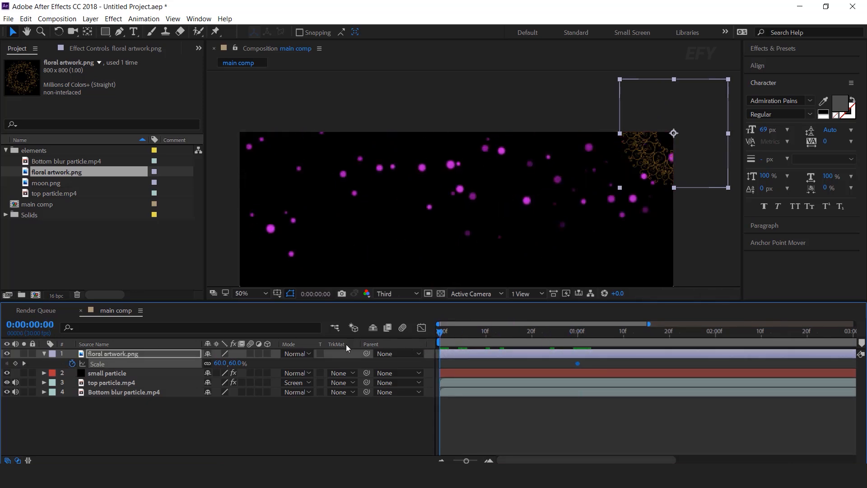
click(239, 363)
text(0)
key(Return)
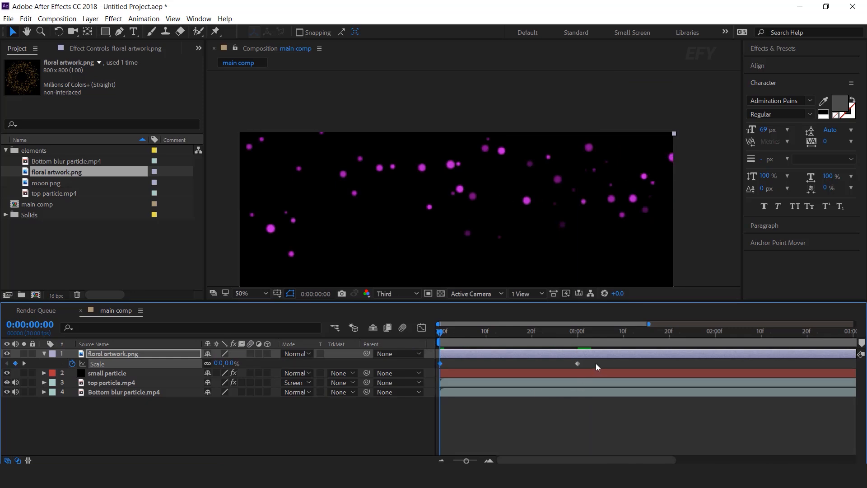
- Ease the floral artwork's Scale keyframes and reshape their curve in the Graph Editor for a fast start and slow finish
right_click(578, 364)
mouse_move(587, 357)
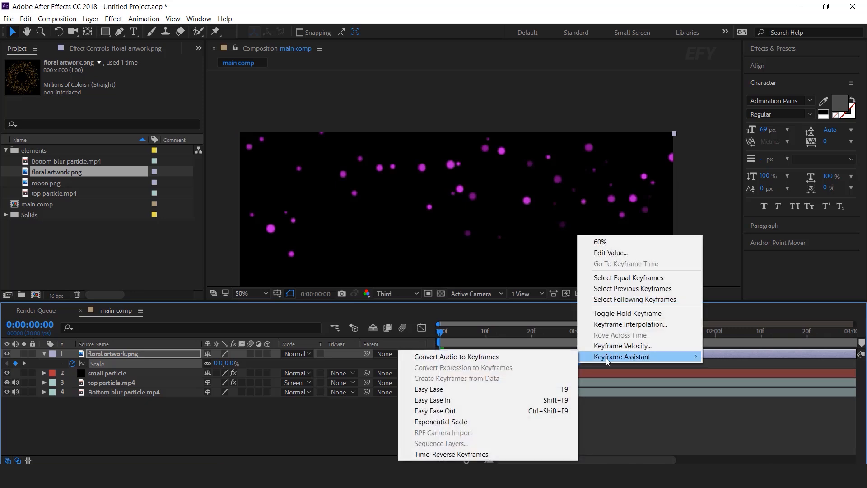
click(429, 399)
click(422, 328)
click(577, 432)
drag(532, 432, 508, 432)
drag(486, 432, 450, 432)
click(421, 329)
- Preview the floral artwork's growth and move its starting Scale keyframe to about frame 6
key(minus)
key(space)
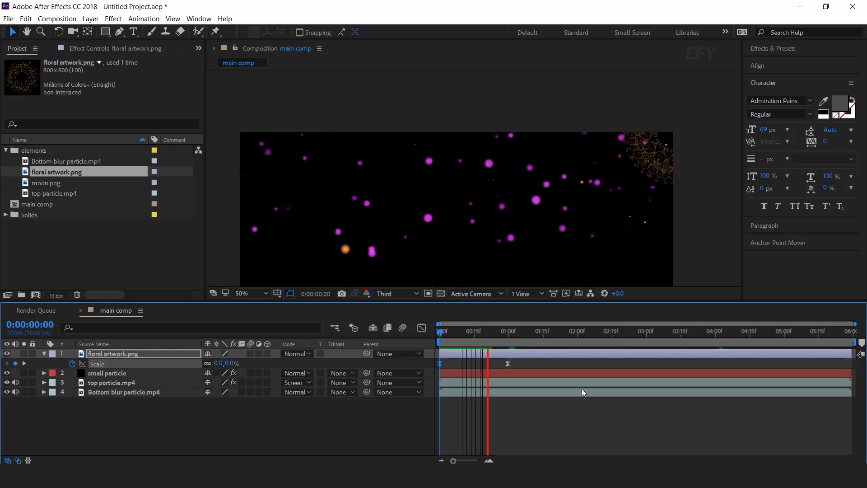
key(space)
key(space)
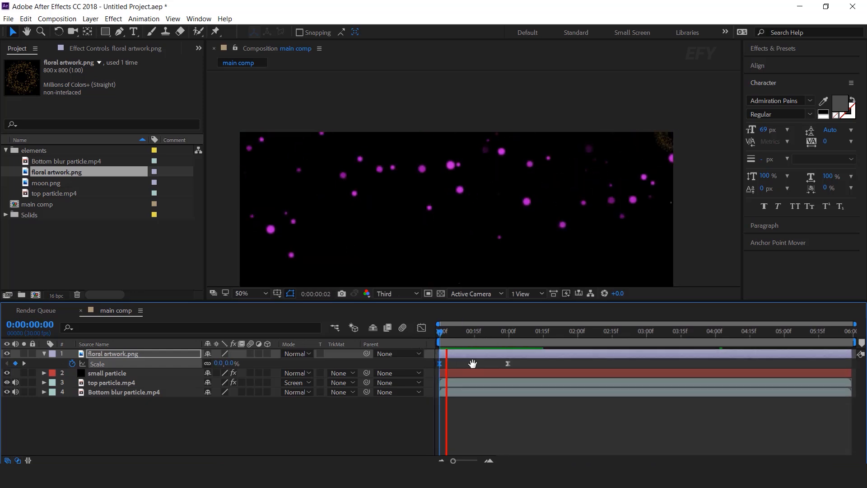
drag(481, 333, 449, 334)
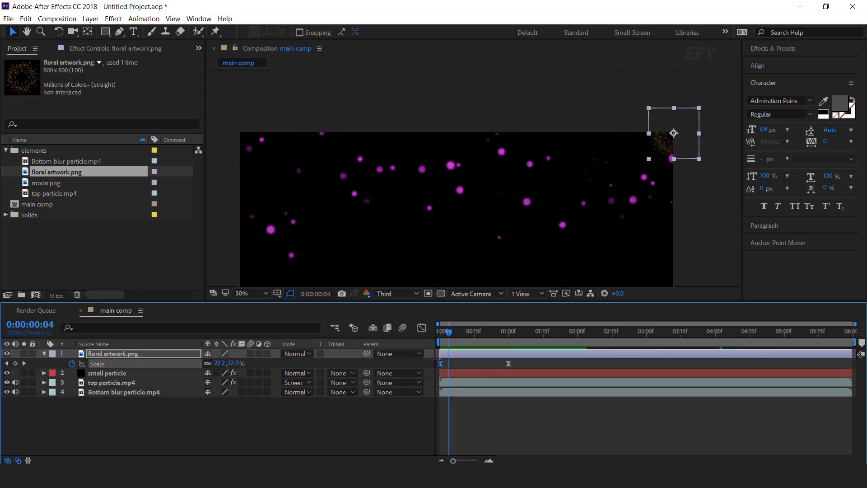
drag(440, 364, 453, 365)
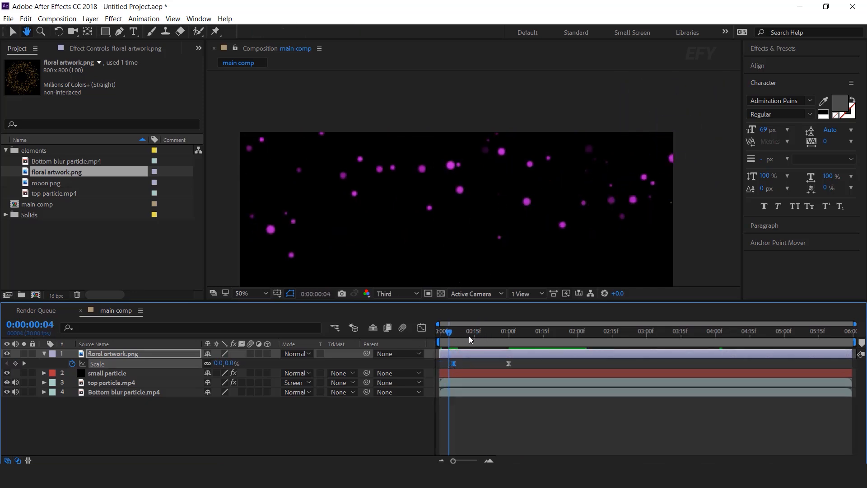
key(space)
drag(473, 339, 506, 340)
- Draw an orange circle over the frame's upper-right corner as a new shape layer and centre its anchor point
drag(604, 185, 598, 156)
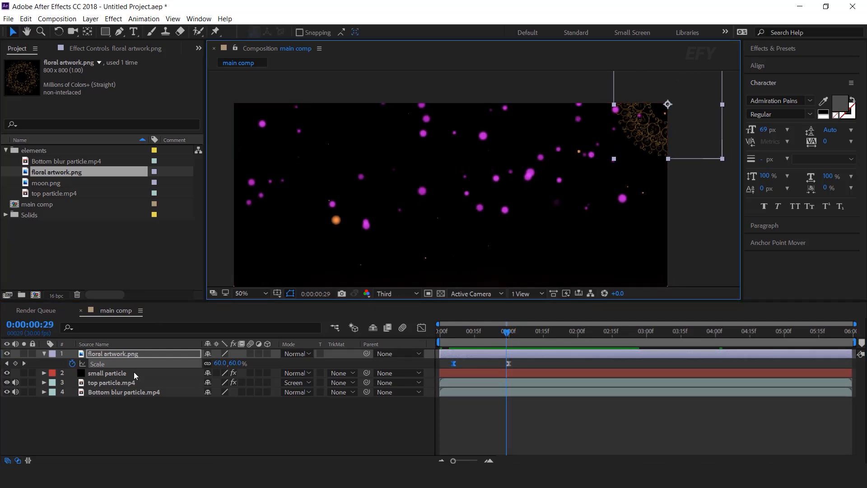
click(44, 354)
click(167, 405)
click(107, 32)
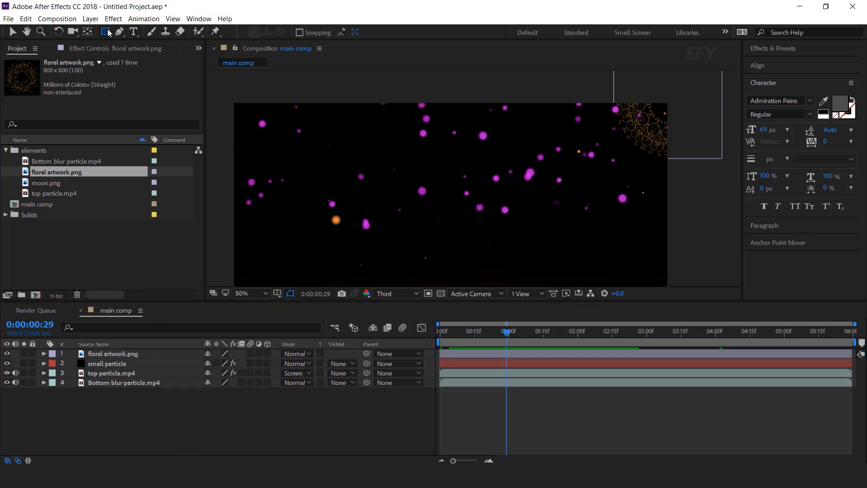
click(156, 58)
drag(651, 87, 694, 128)
click(787, 243)
click(774, 156)
click(776, 116)
- Apply Fast Box Blur to the orange circle's layer with a Blur Radius of 120
click(115, 354)
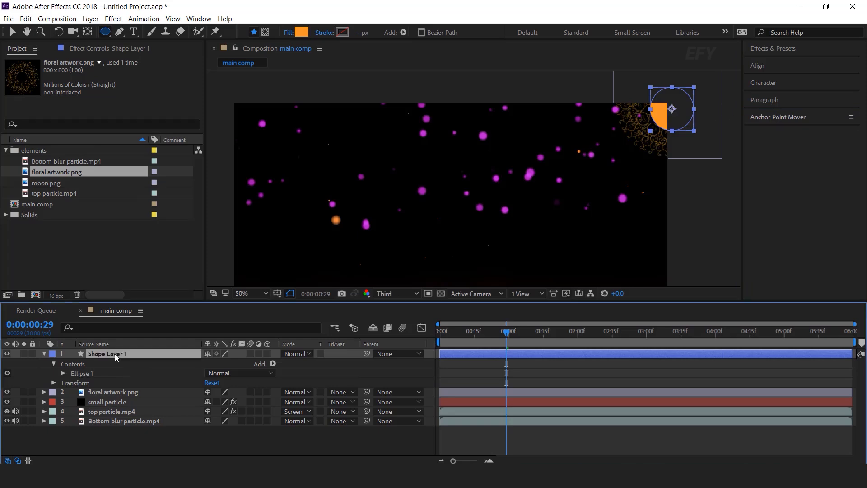
key(ctrl+space)
text(fast)
key(Return)
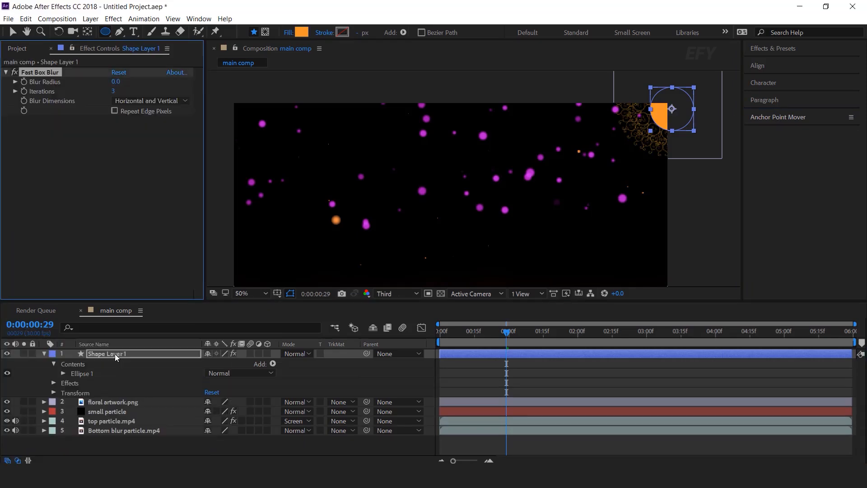
click(116, 83)
text(1)
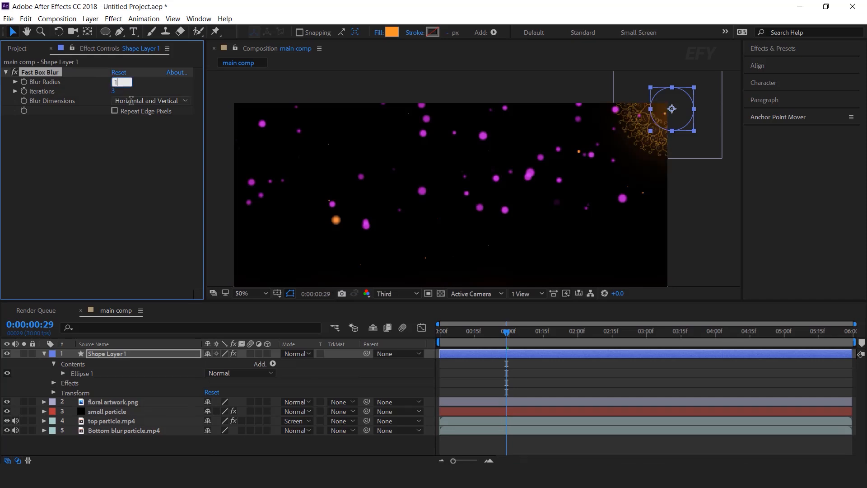
key(Return)
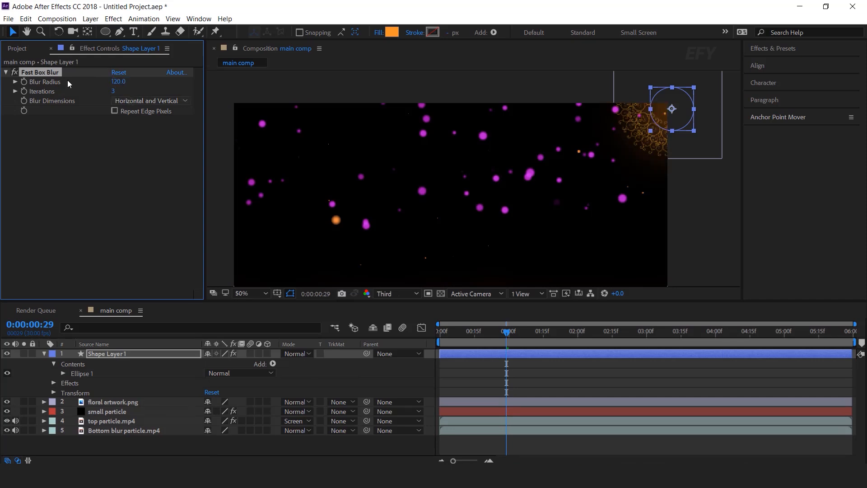
- Collapse the circle layer's settings and move Shape Layer 1 below the floral artwork layer
click(6, 73)
click(44, 354)
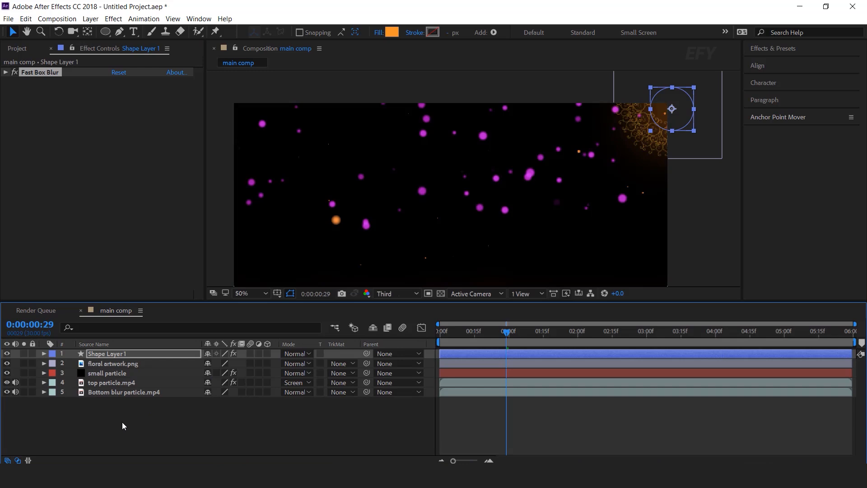
click(127, 439)
click(130, 356)
mouse_move(130, 356)
mouse_down()
mouse_move(115, 356)
mouse_move(116, 373)
mouse_up()
click(236, 428)
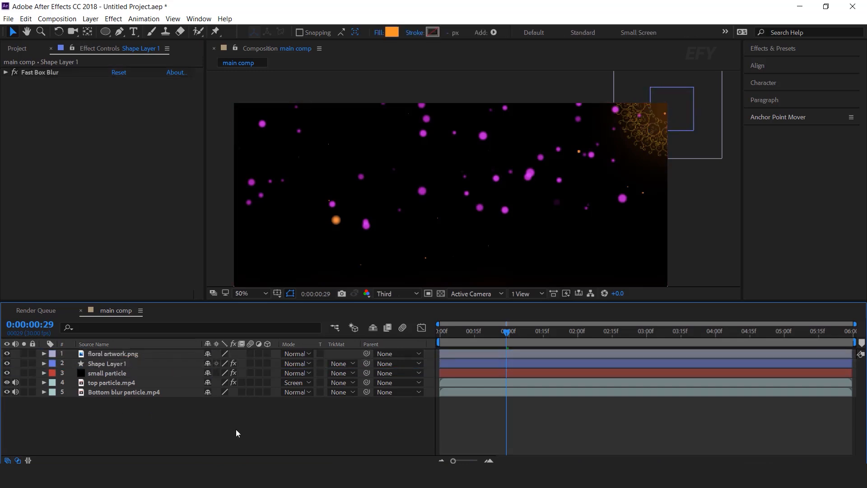
- Keyframe the floral artwork's Rotation from 0° at the first frame to a counter-clockwise turn at 0:00:05:29
click(127, 356)
key(r)
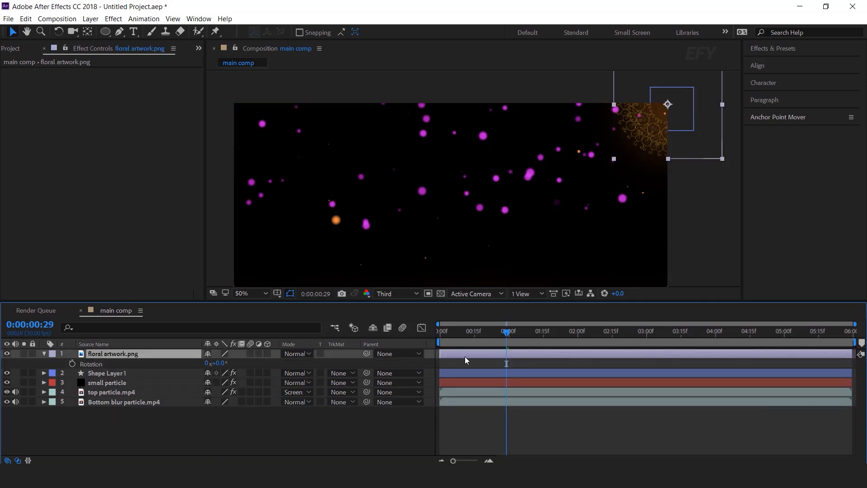
drag(477, 333, 404, 344)
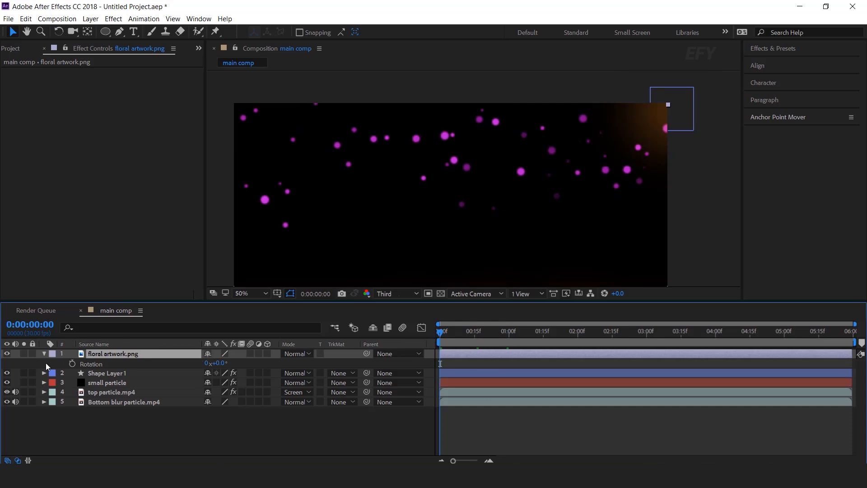
click(71, 365)
drag(455, 336, 850, 333)
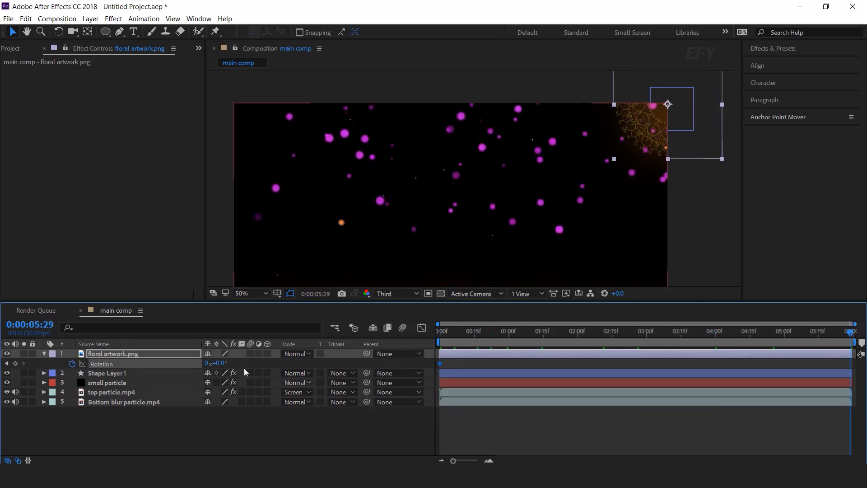
click(222, 363)
key(Return)
- Preview the floral artwork's rotation from the start and collapse its layer properties
key(Home)
key(space)
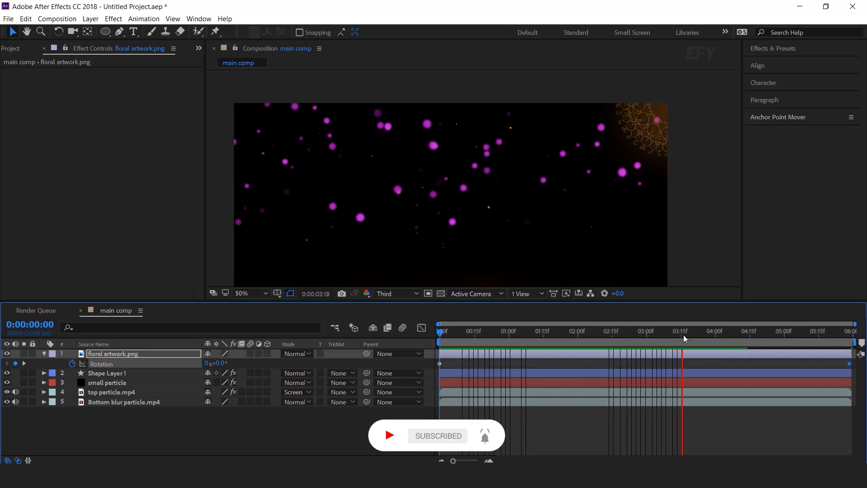
click(738, 331)
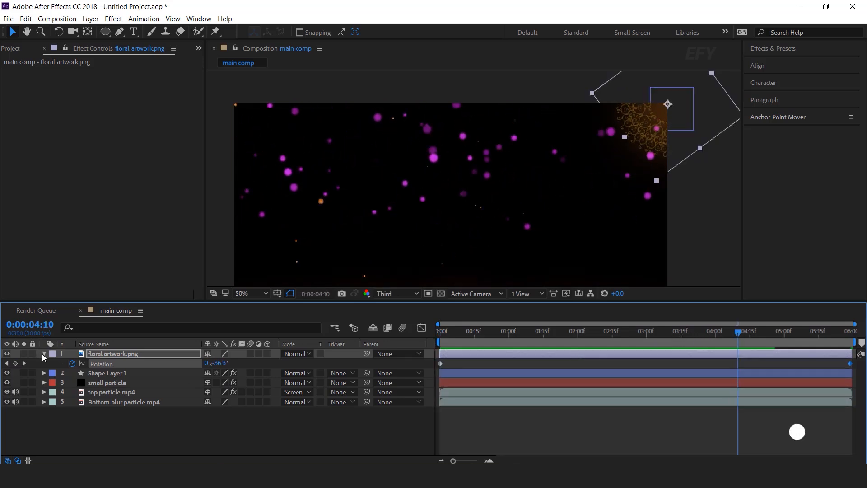
click(43, 354)
click(231, 436)
- Draw a small orange star with the Star tool in the frame's upper-left area as a new shape layer
drag(505, 249, 534, 203)
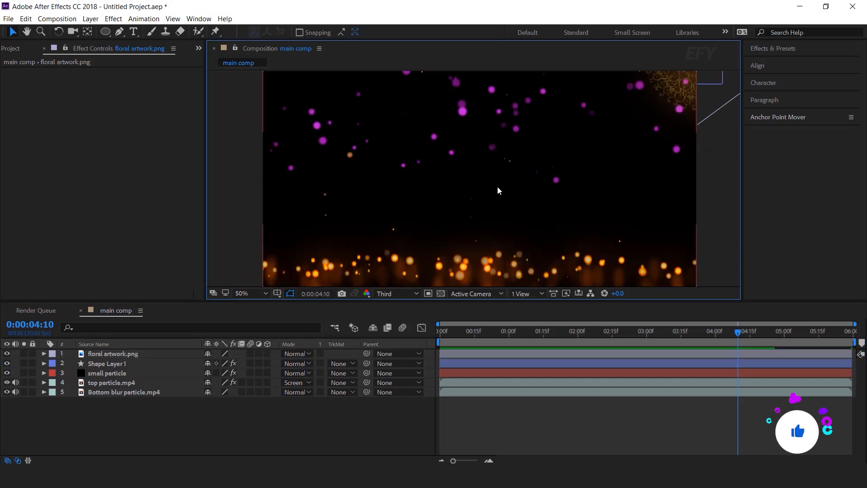
key(h)
key(v)
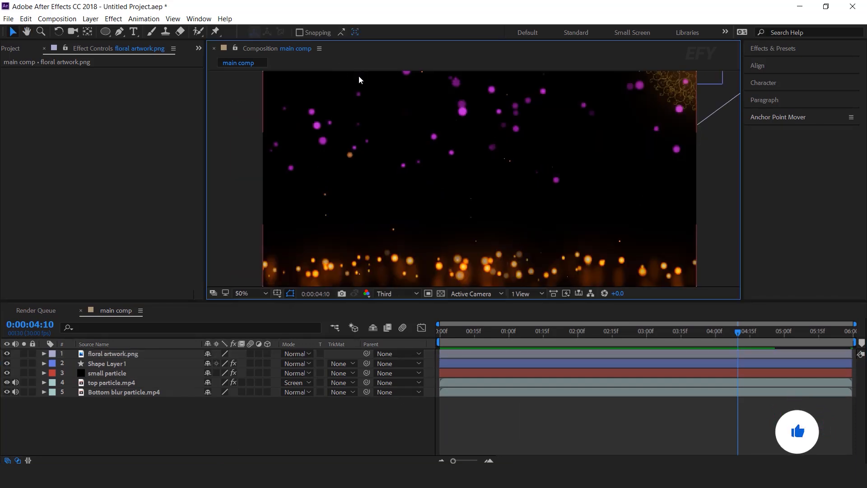
click(104, 32)
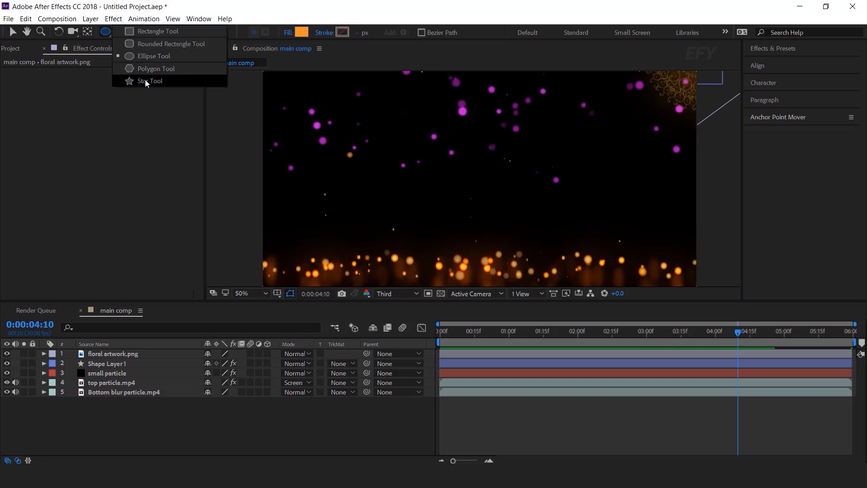
click(153, 82)
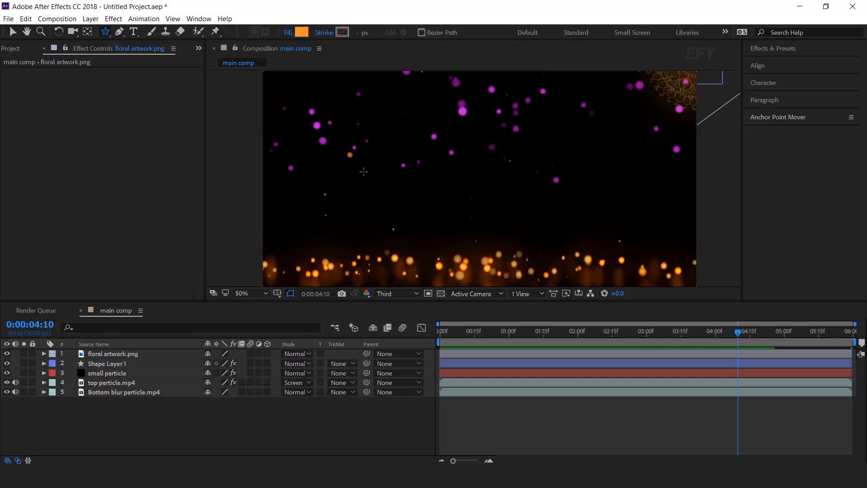
drag(369, 164, 379, 172)
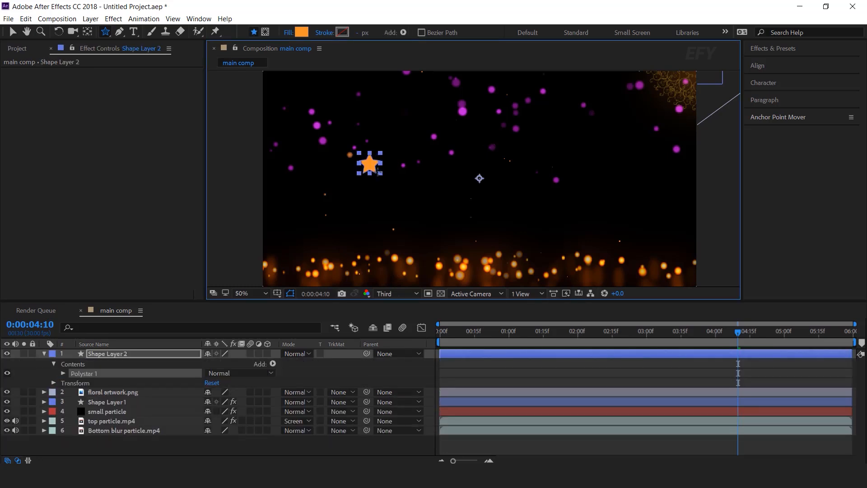
- Draw a thin vertical rectangle from the frame's top edge down to the star's tip within the same shape layer
click(105, 31)
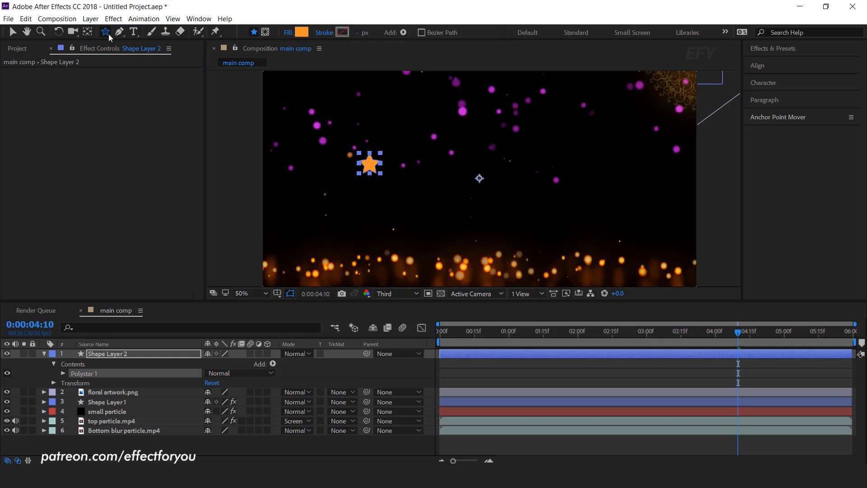
click(165, 39)
drag(364, 124, 375, 172)
scroll(374, 172, up, 1)
drag(385, 81, 394, 281)
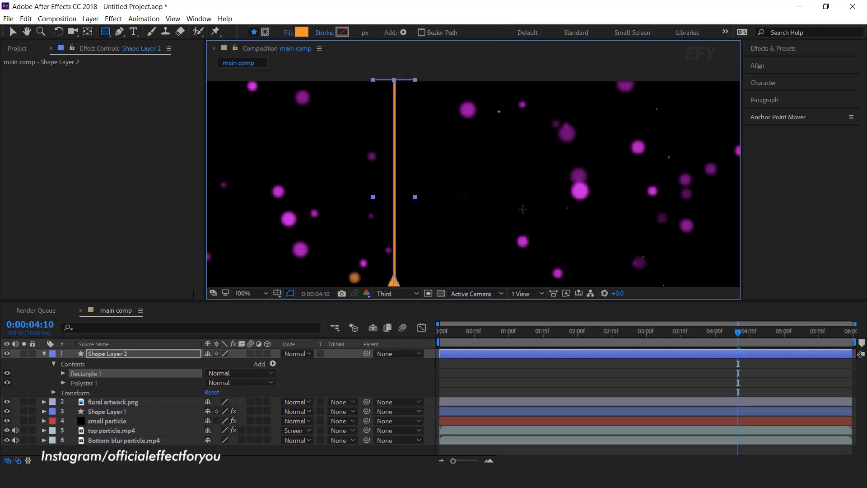
click(13, 32)
scroll(457, 179, down, 3)
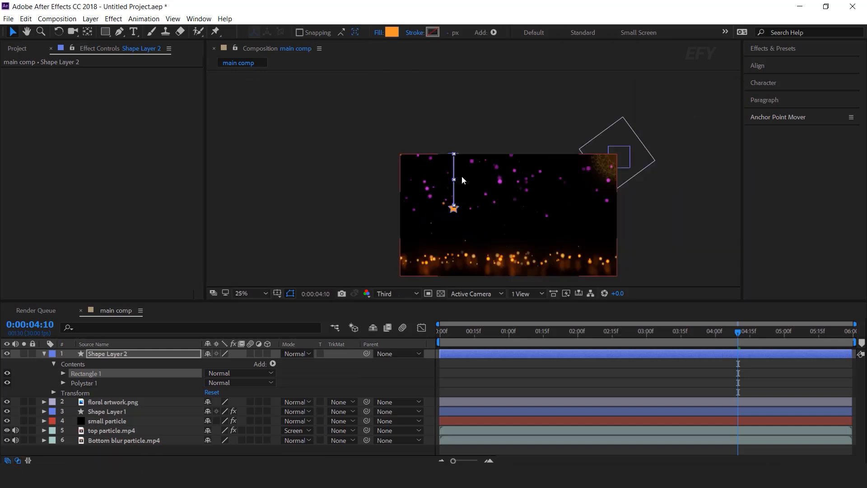
scroll(462, 180, up, 2)
- Collapse the star's Shape Layer 2 and apply the Gradient Ramp effect to it
click(107, 356)
click(43, 353)
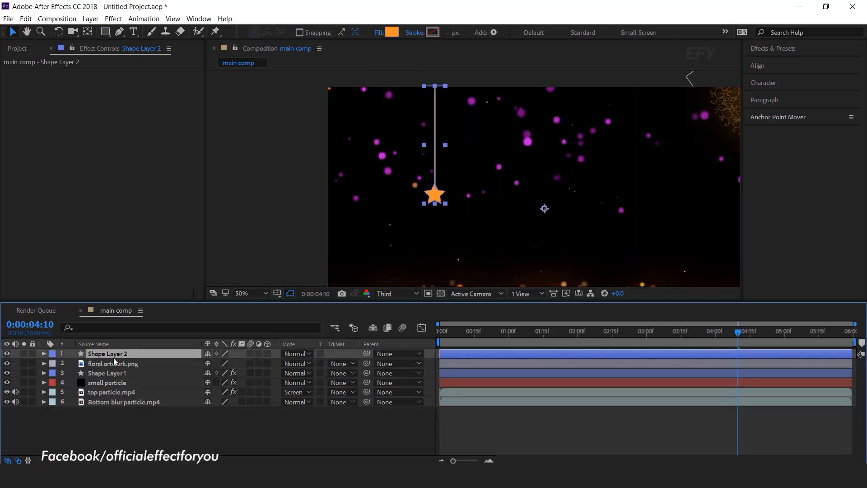
key(ctrl+space)
text(ramp)
key(Return)
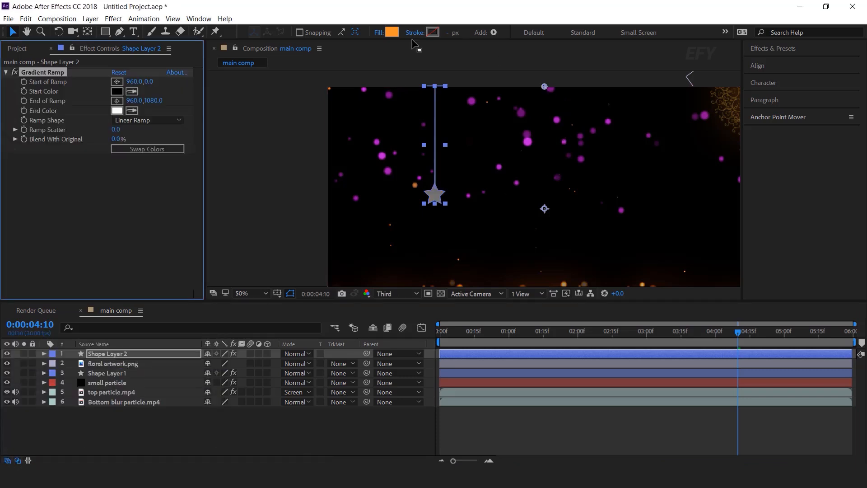
- Set the Gradient Ramp's Start Color to dark orange AB6400
click(117, 91)
drag(182, 77, 304, 70)
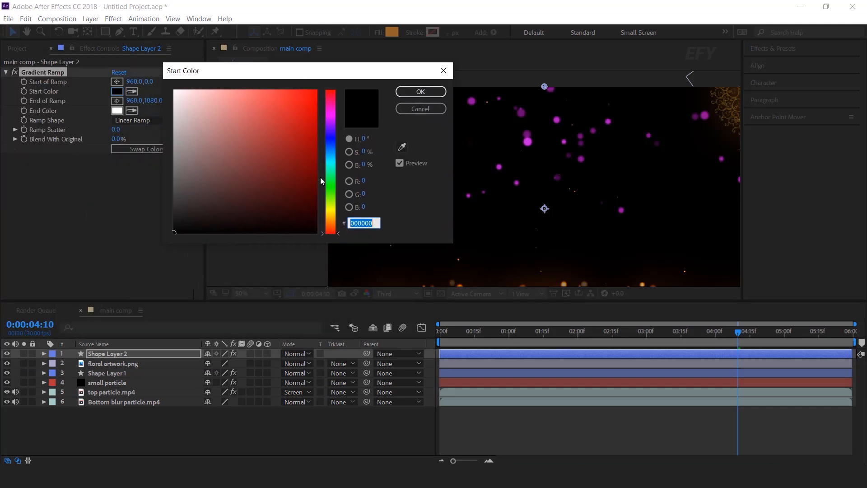
click(334, 220)
drag(311, 151, 324, 137)
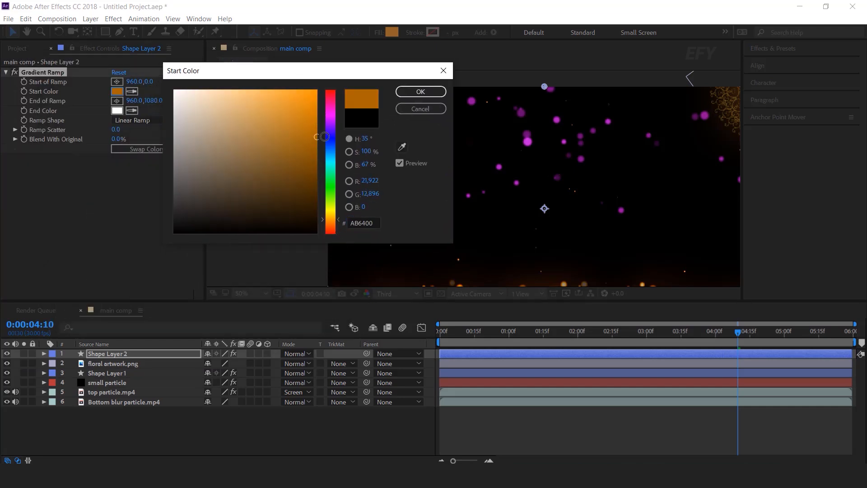
click(420, 92)
- Set the Gradient Ramp's End Color to light orange FFB945
click(117, 110)
click(334, 218)
drag(339, 216, 339, 219)
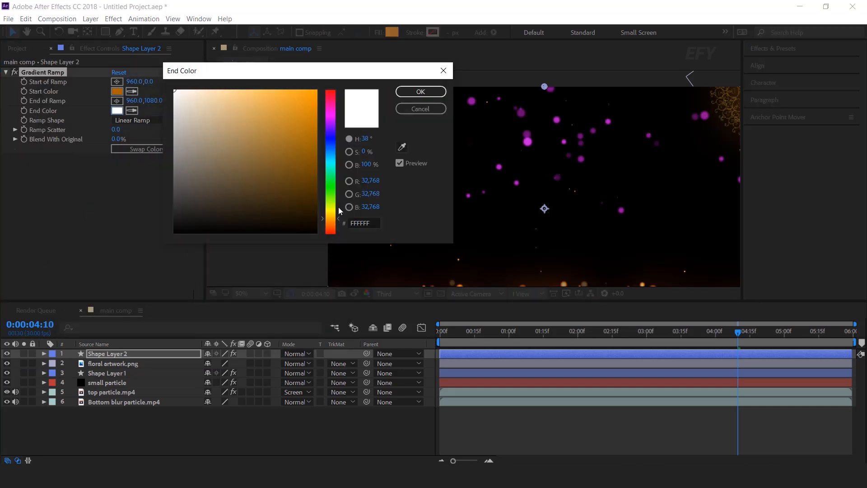
drag(316, 71, 166, 73)
drag(161, 110, 120, 68)
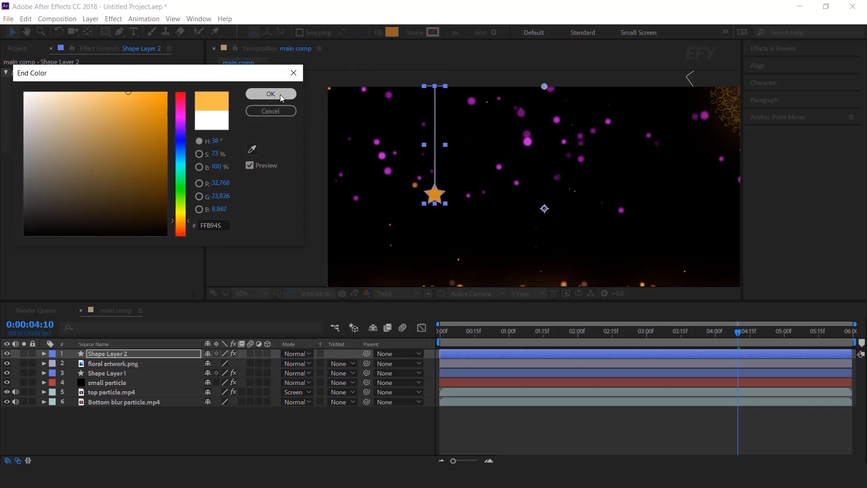
click(279, 93)
- Move the ramp's start point to the string's top at about 468, 4 and its end point near the star at about 492, 582
drag(545, 86, 434, 87)
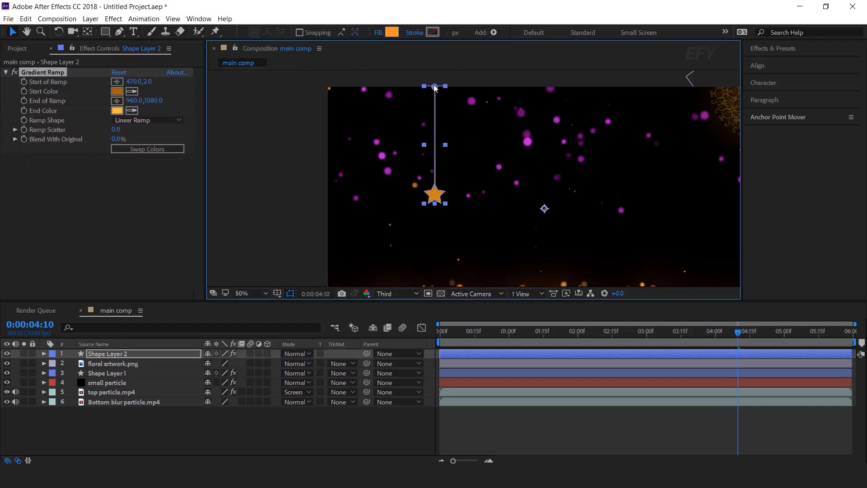
key(comma)
drag(509, 253, 461, 200)
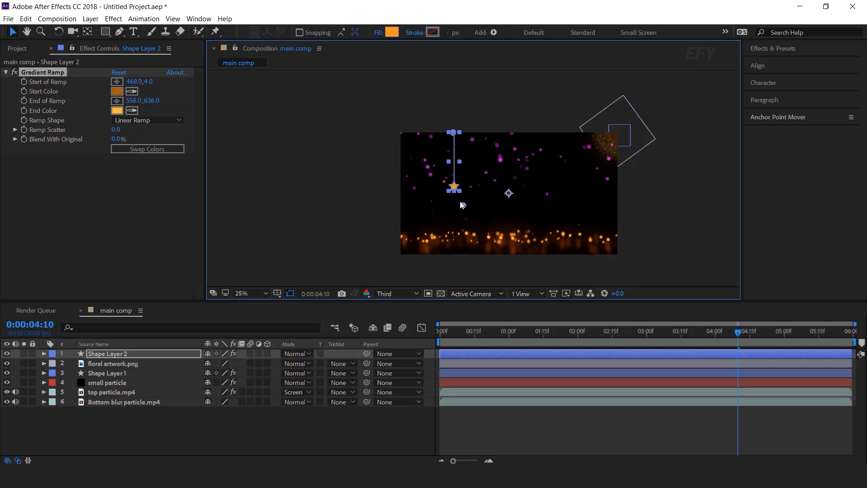
key(period)
click(242, 149)
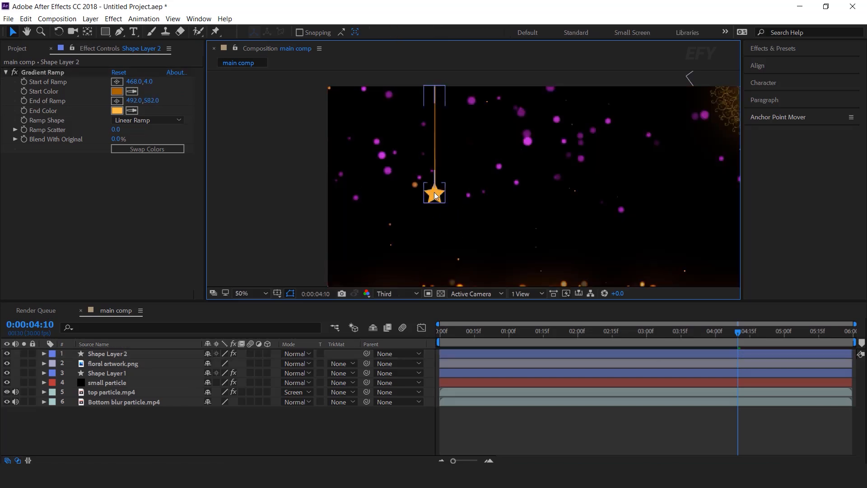
- Rename Shape Layer 2 as "star 1"
click(114, 356)
key(Return)
text(stat)
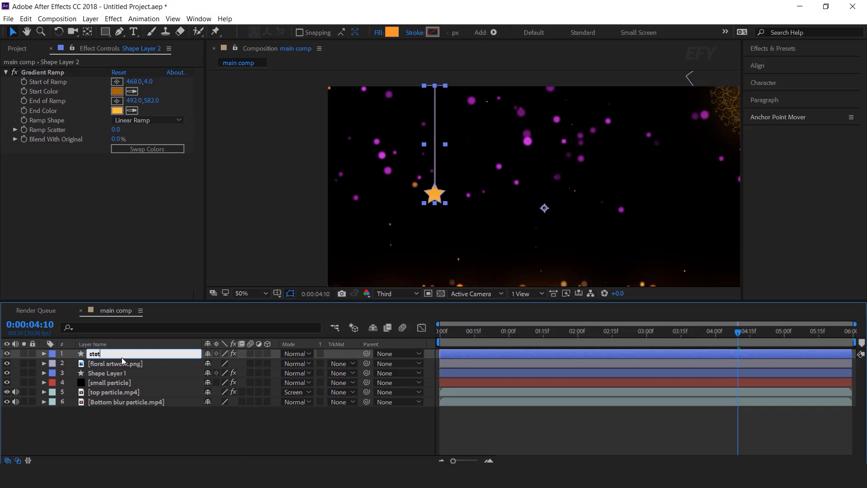
key(BackSpace)
text(r 1)
key(Return)
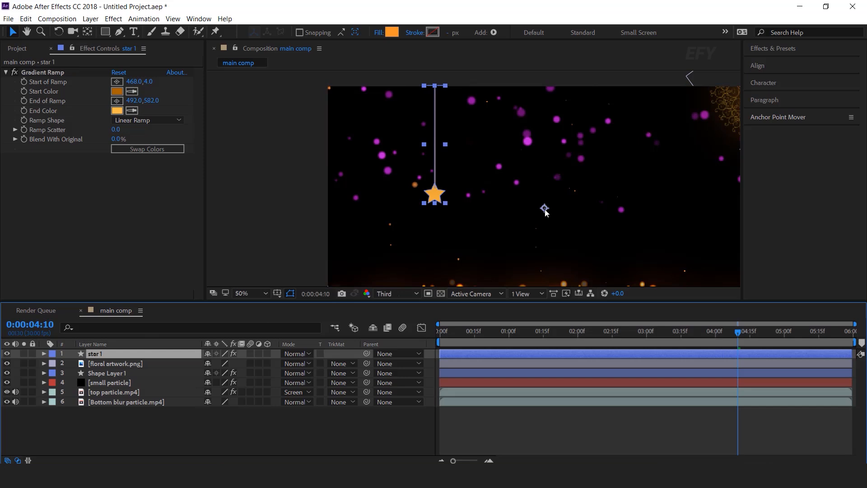
- Move the star 1 layer's anchor point to the top end of its string
click(88, 32)
drag(545, 208, 459, 203)
scroll(438, 101, up, 1)
drag(448, 149, 443, 118)
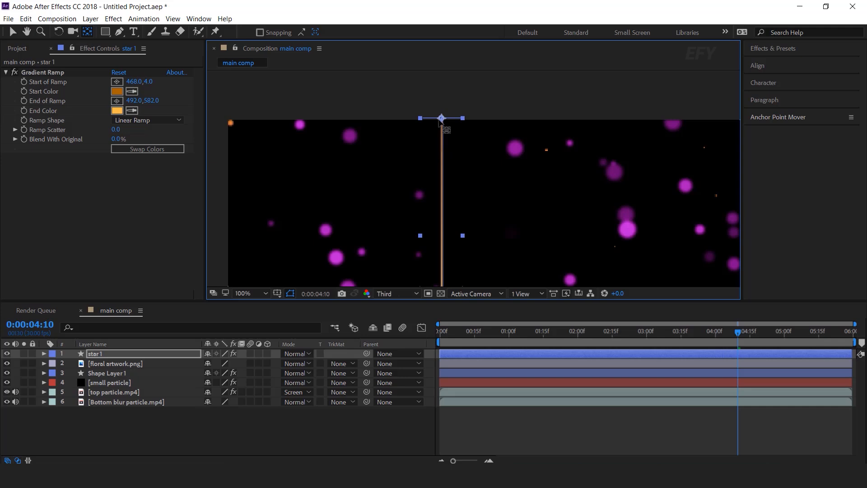
scroll(444, 132, down, 1)
key(v)
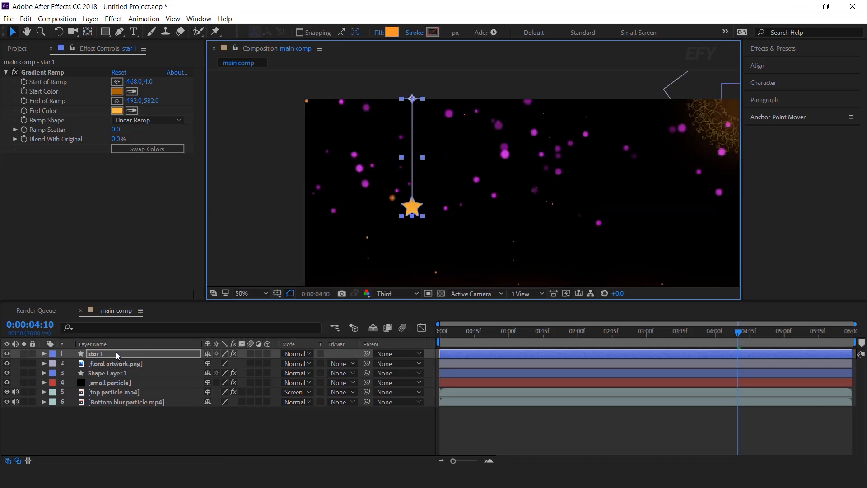
- Keyframe star 1's Position from 473, -554 at the first frame to 473, -3 at 0:00:01:00, and preview the drop
click(116, 354)
key(Home)
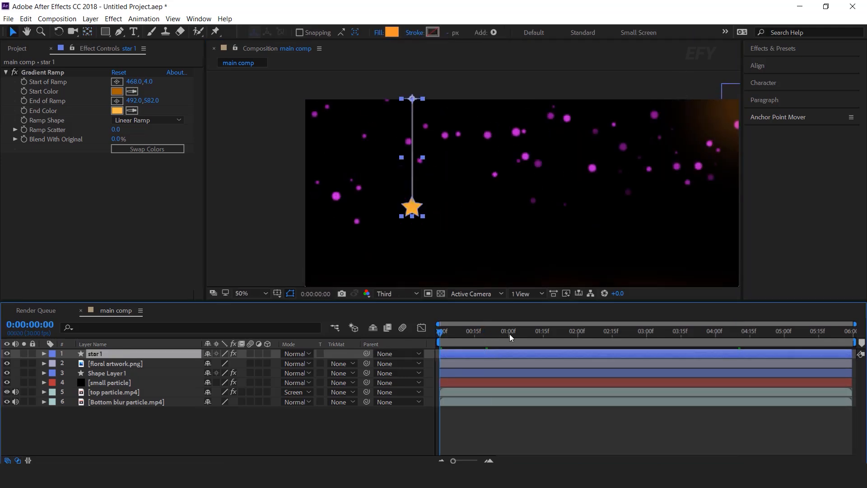
click(510, 333)
key(alt+shift+p)
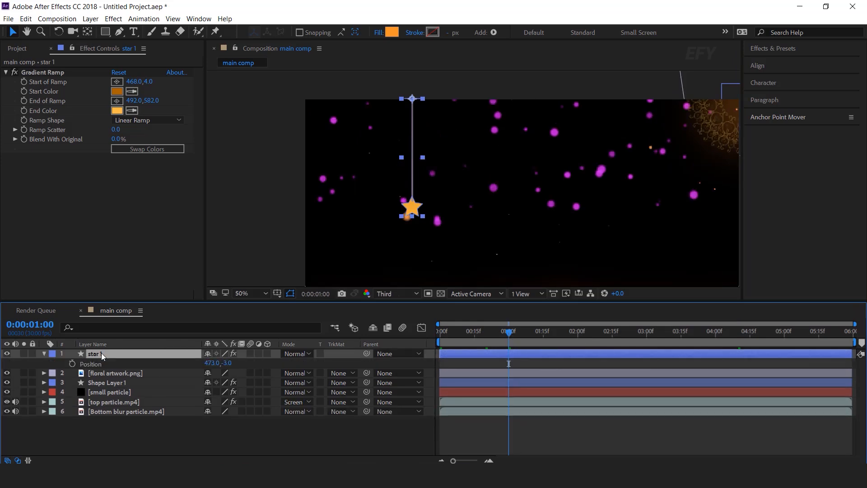
key(Home)
drag(226, 363, 135, 400)
drag(233, 365, 141, 365)
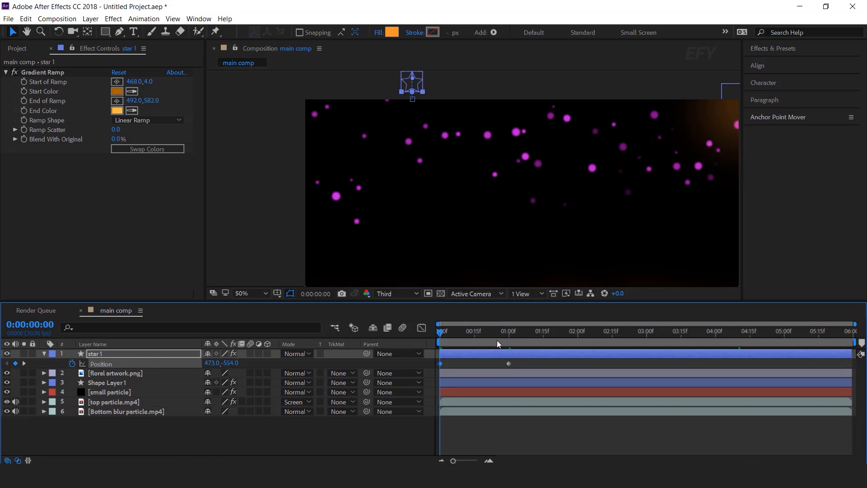
key(space)
drag(490, 334, 506, 334)
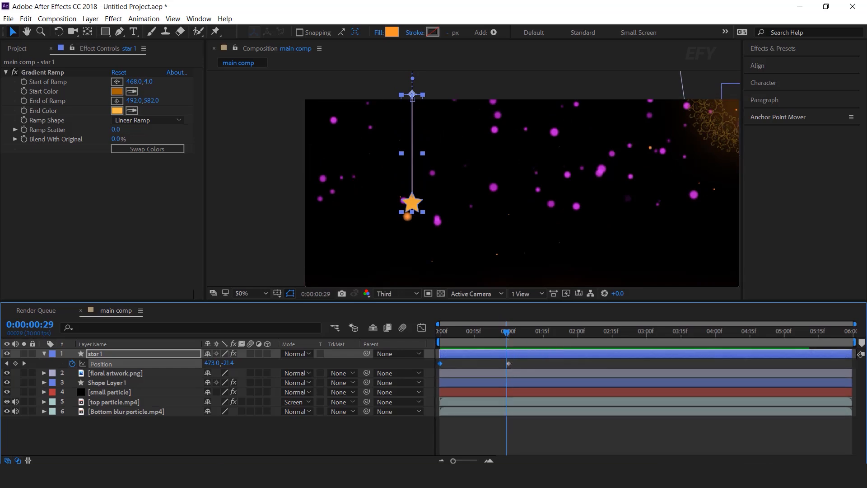
- Copy the whole bounce script from Bounce script.txt in Notepad and apply it in After Effects as star 1's Position expression
key(alt+Tab)
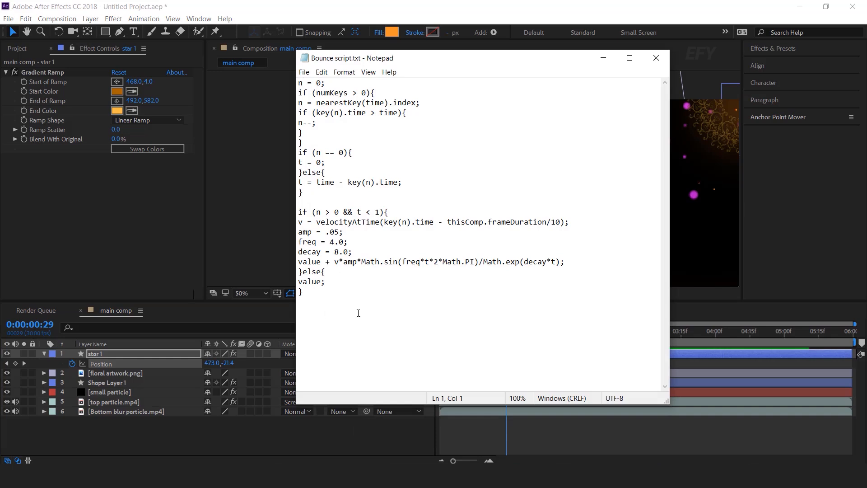
key(ctrl+a)
click(604, 57)
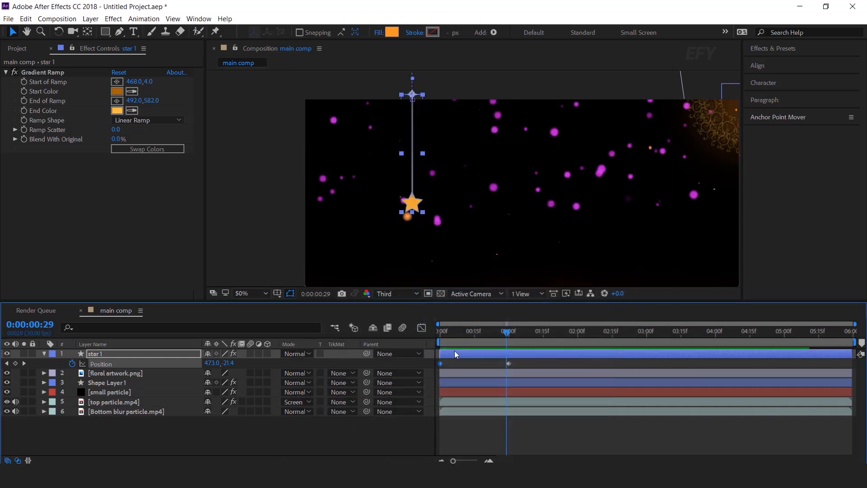
alt+click(72, 363)
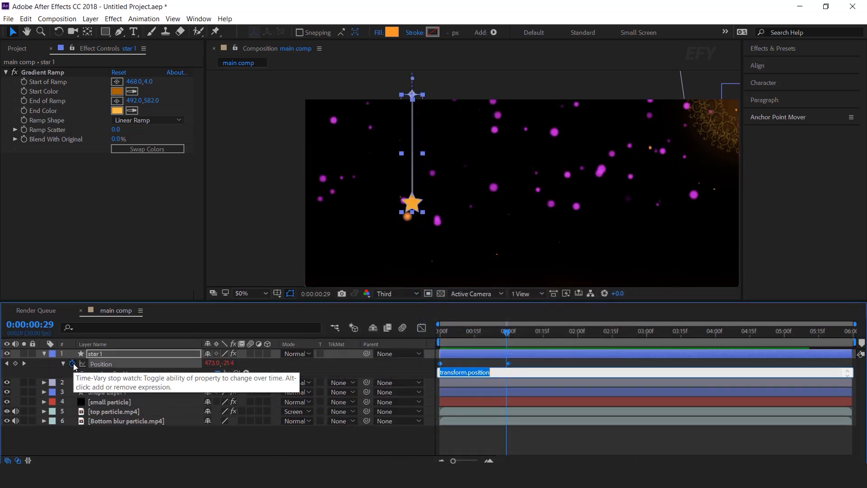
key(ctrl+v)
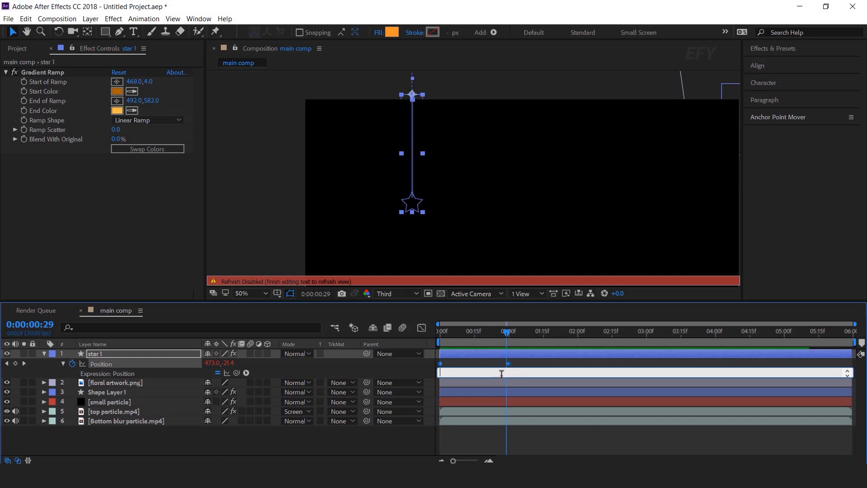
click(484, 354)
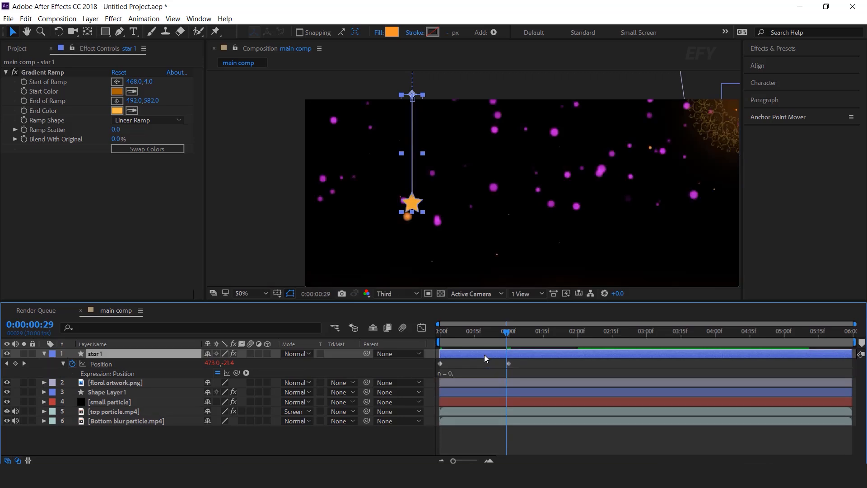
- Preview star 1's expression-driven bounce from the first frame and scrub through the drop
drag(475, 332, 440, 362)
key(space)
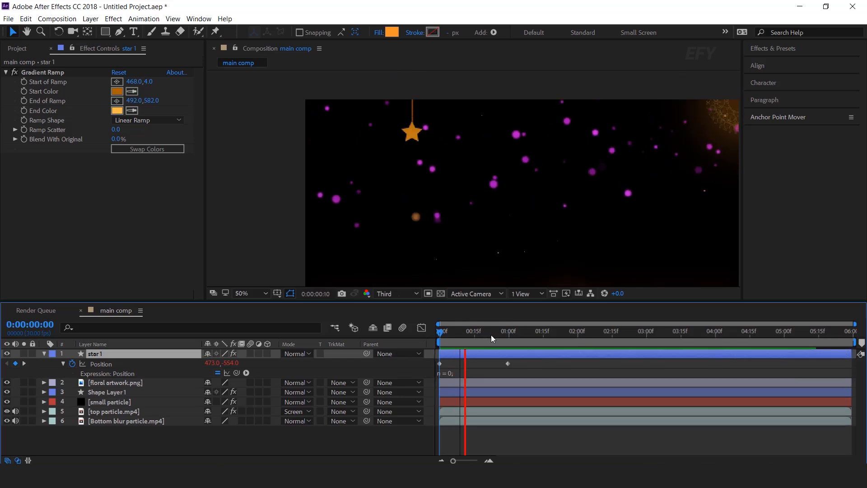
key(space)
drag(486, 336, 467, 336)
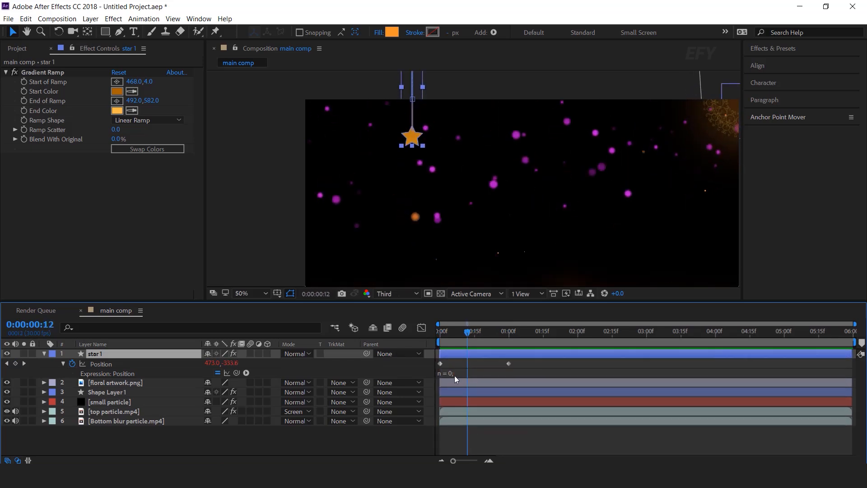
- Retime star 1's two Position keyframes to about frame 9 and frame 22, and preview the faster drop
drag(441, 364, 474, 364)
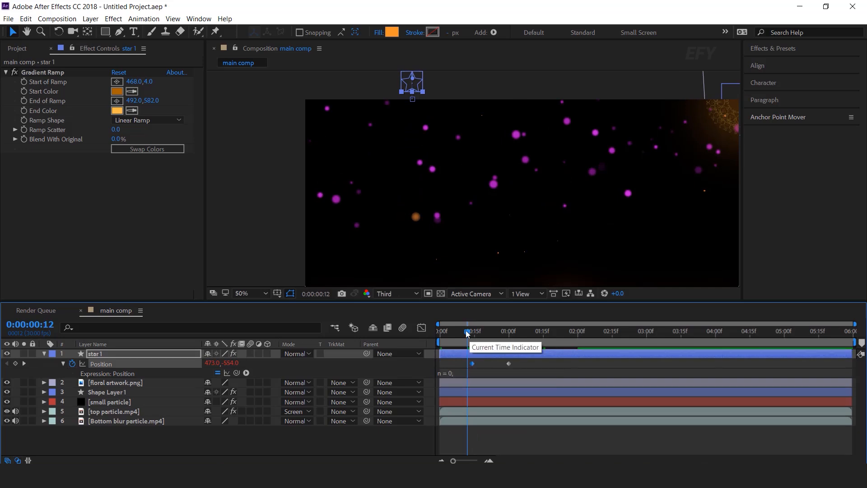
key(Home)
key(space)
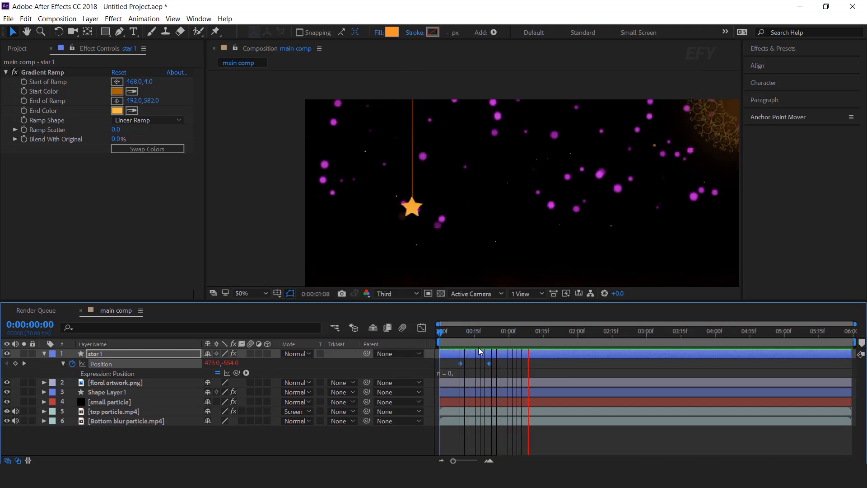
drag(483, 332, 494, 332)
- Examine star 1's modified properties down to the bounce script in its Position expression
click(129, 354)
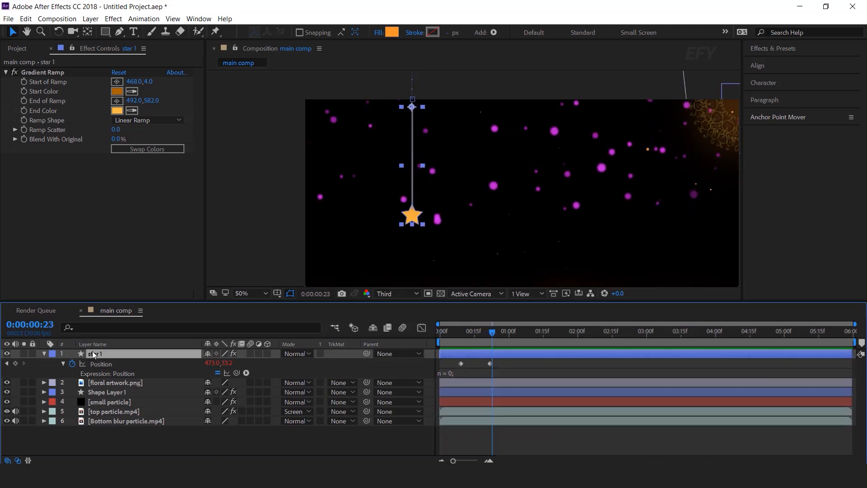
click(44, 354)
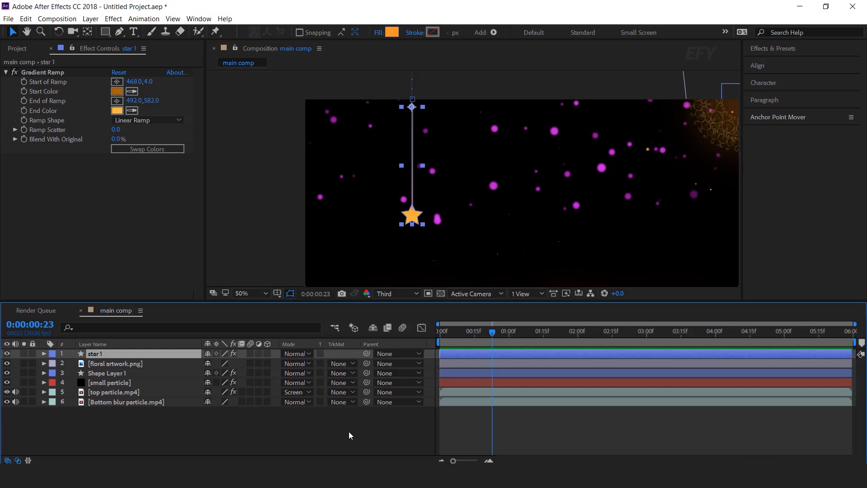
key(u)
key(u)
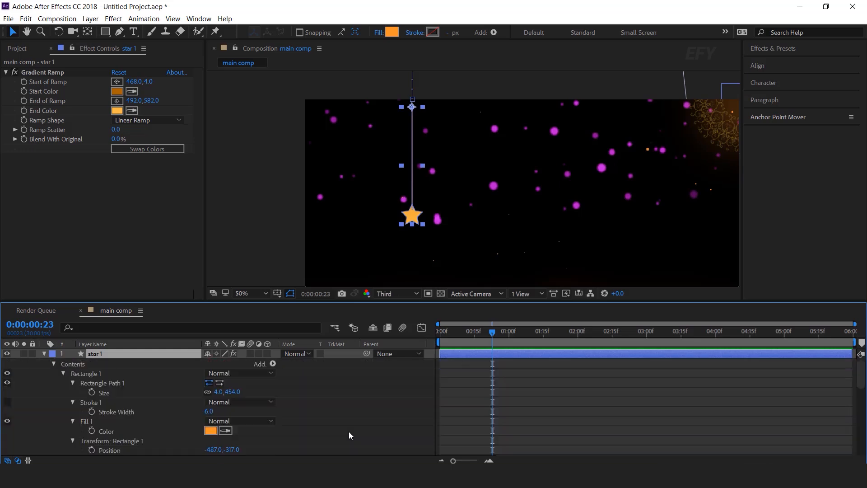
scroll(351, 427, down, 8)
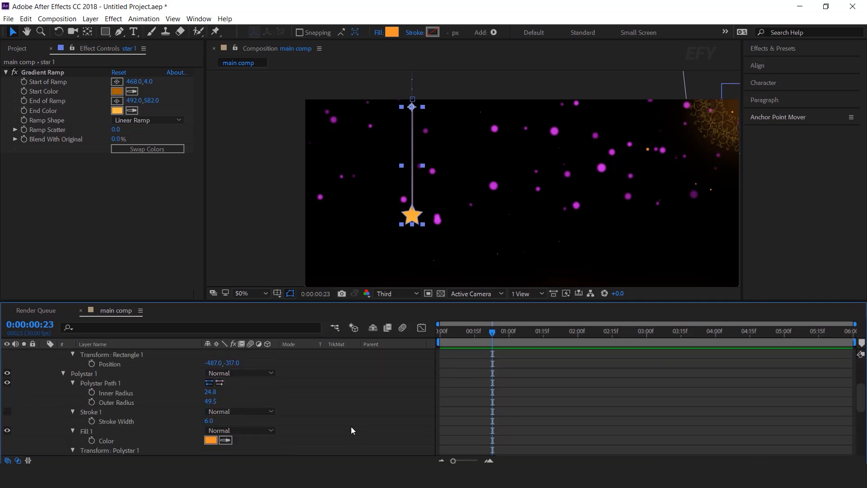
click(459, 411)
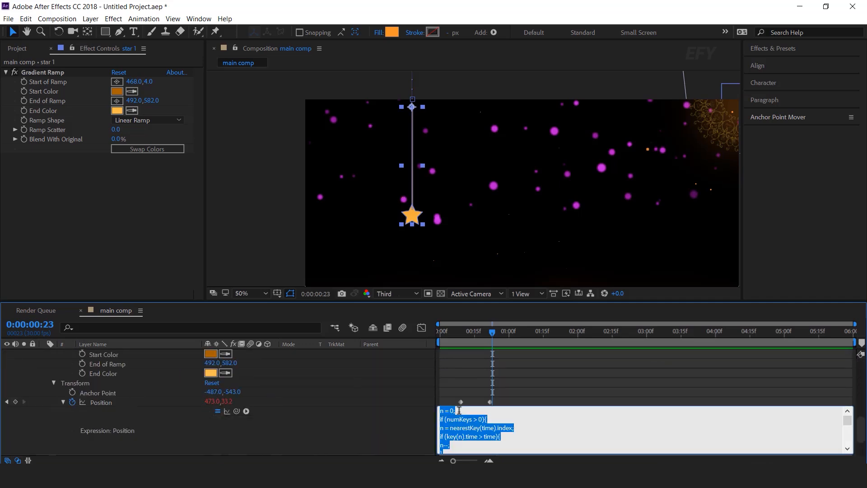
click(408, 404)
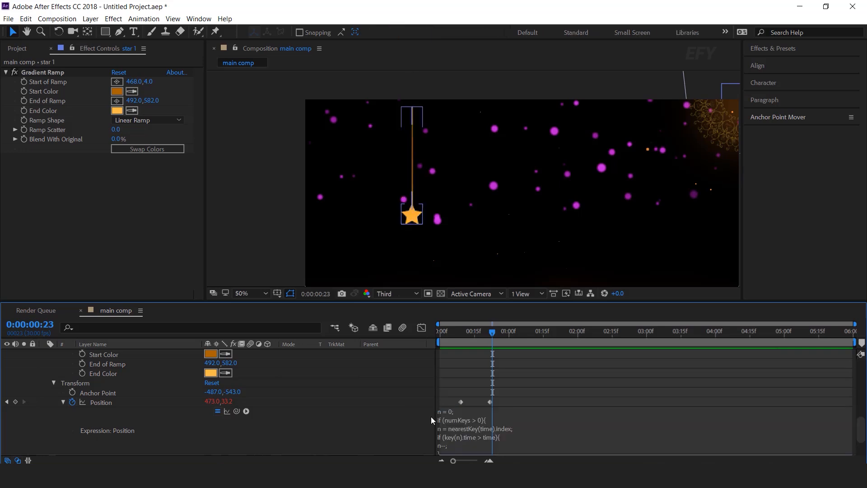
scroll(440, 419, down, 1)
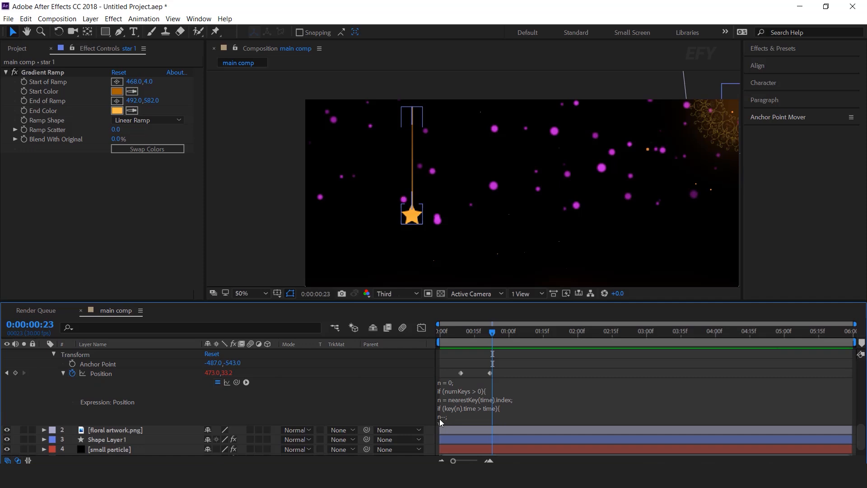
key(u)
click(444, 427)
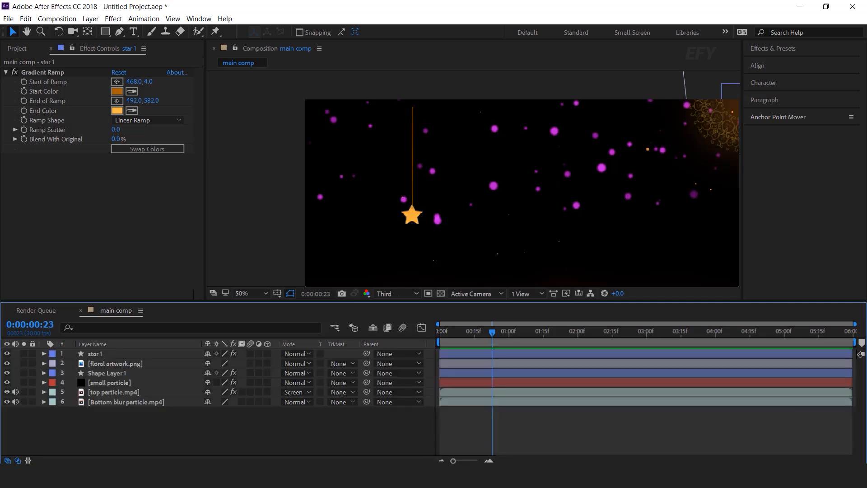
- Start keyframing star 1's Rotation at the first frame with a value of 3°
click(104, 355)
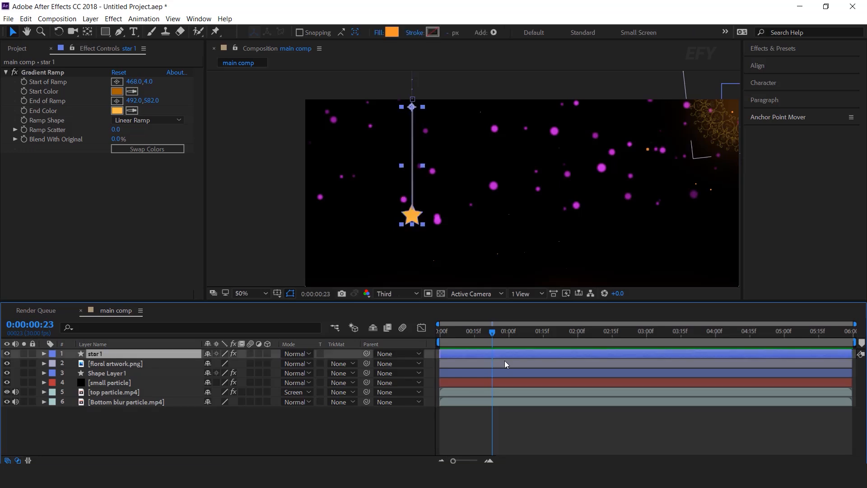
key(u)
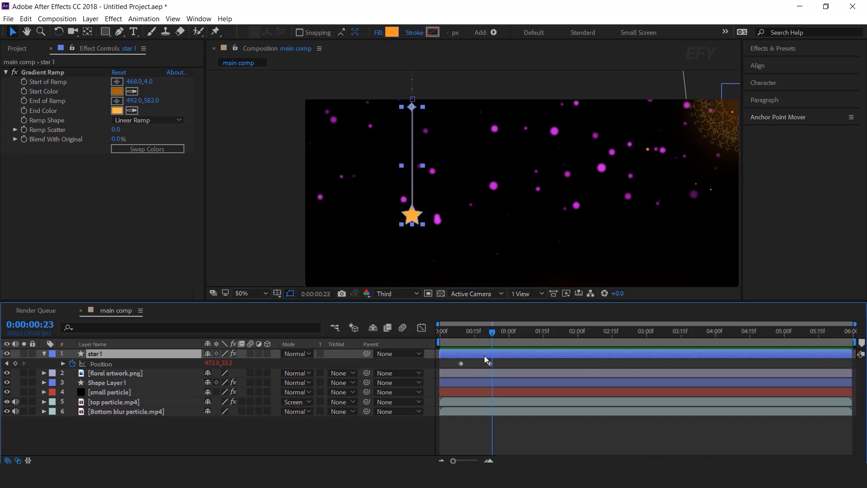
scroll(484, 356, up, 1)
drag(501, 332, 498, 332)
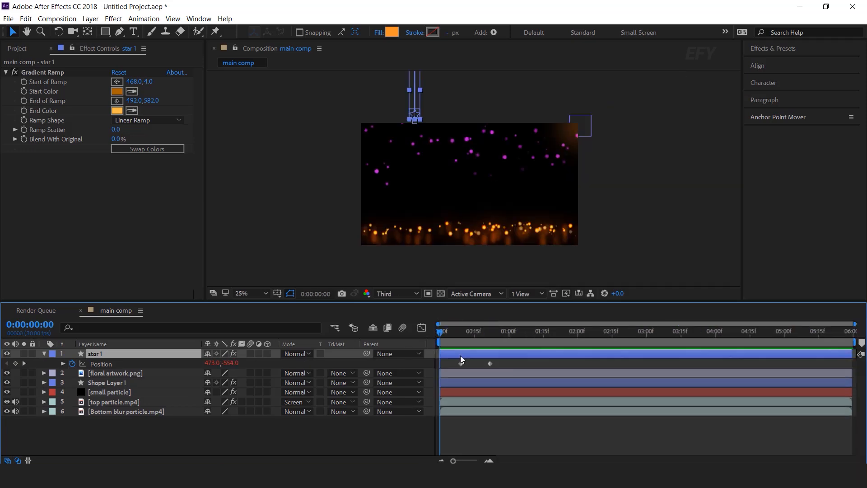
key(shift+r)
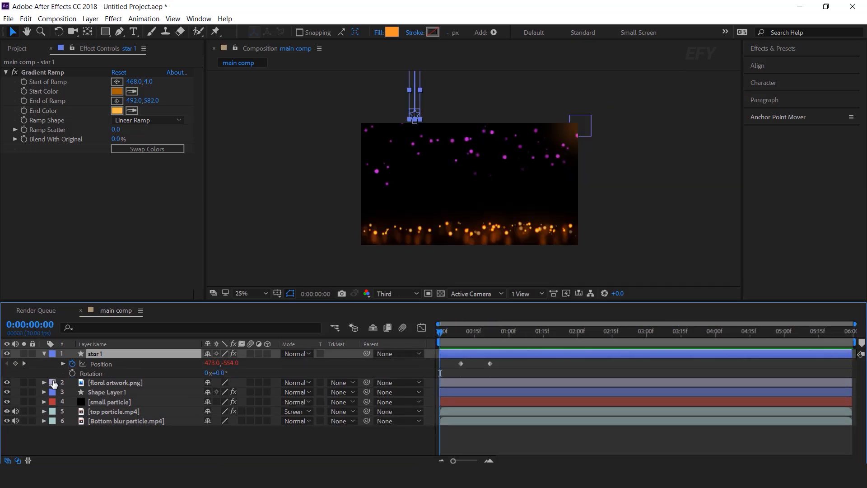
click(72, 373)
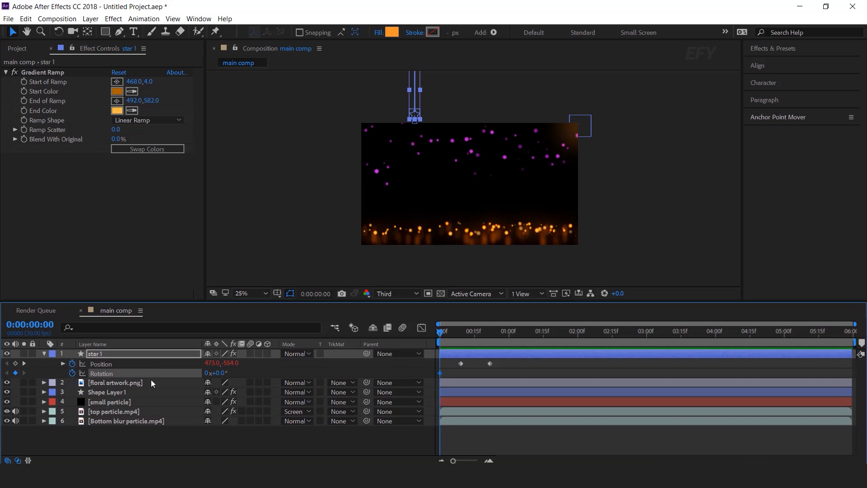
text(3)
key(Return)
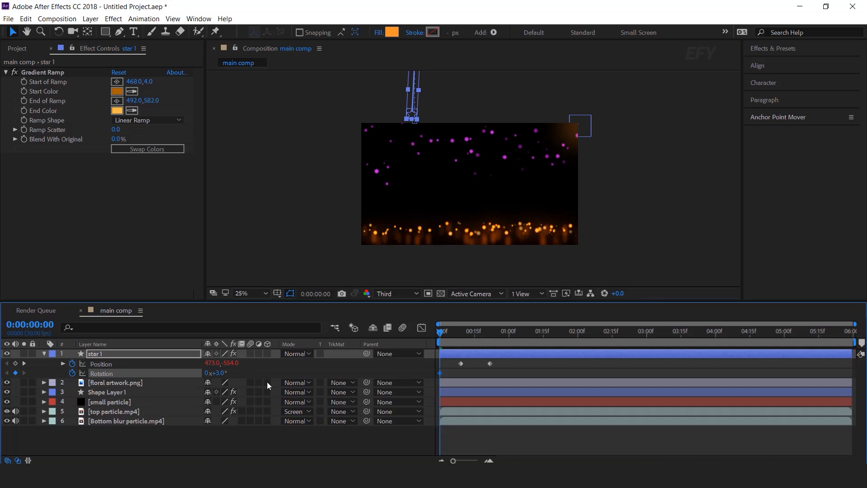
- Keyframe star 1's Rotation to -3° at 0:00:03:00 and 3° at 0:00:05:29
click(646, 337)
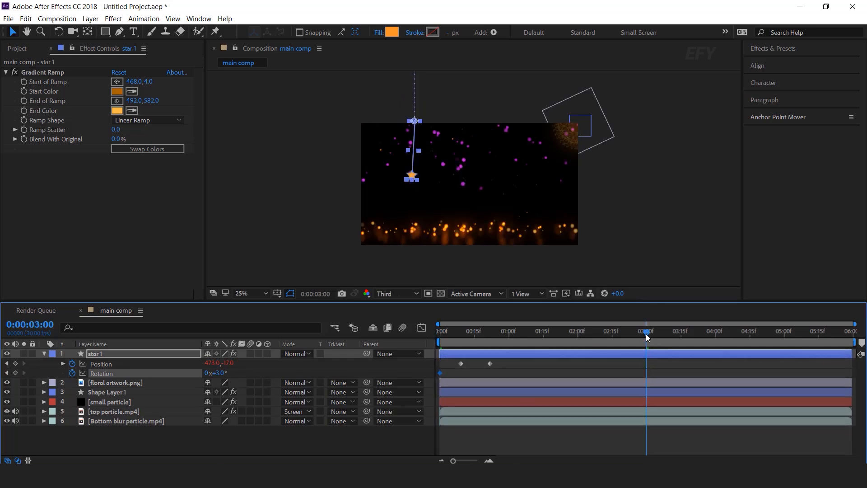
click(220, 373)
text(-3)
key(Return)
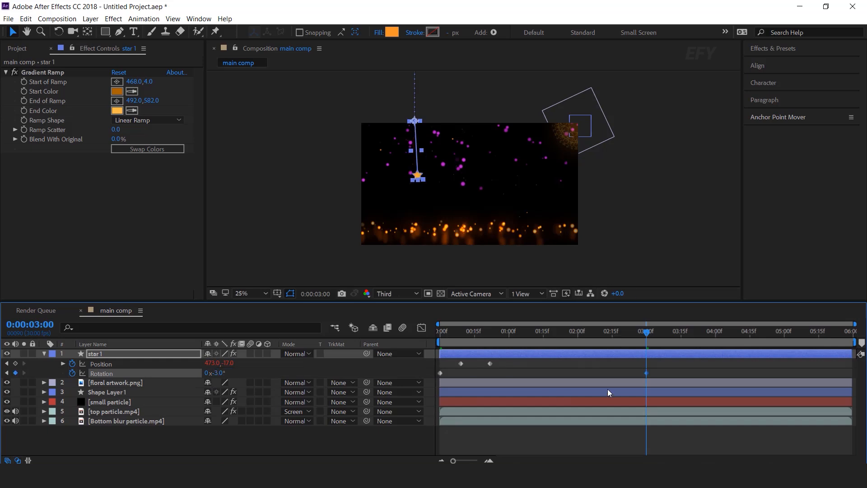
click(855, 338)
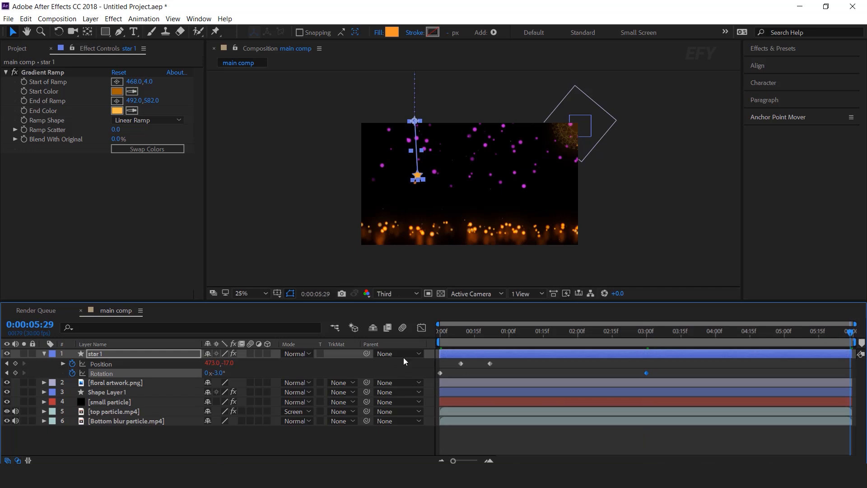
click(218, 374)
text(3)
key(Return)
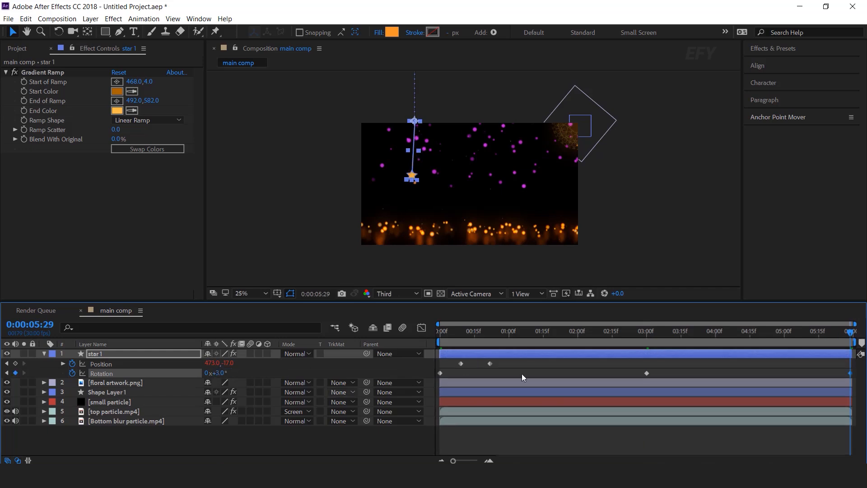
- Apply Easy Ease to all three of star 1's Rotation keyframes and preview the swing from the first frame
click(108, 374)
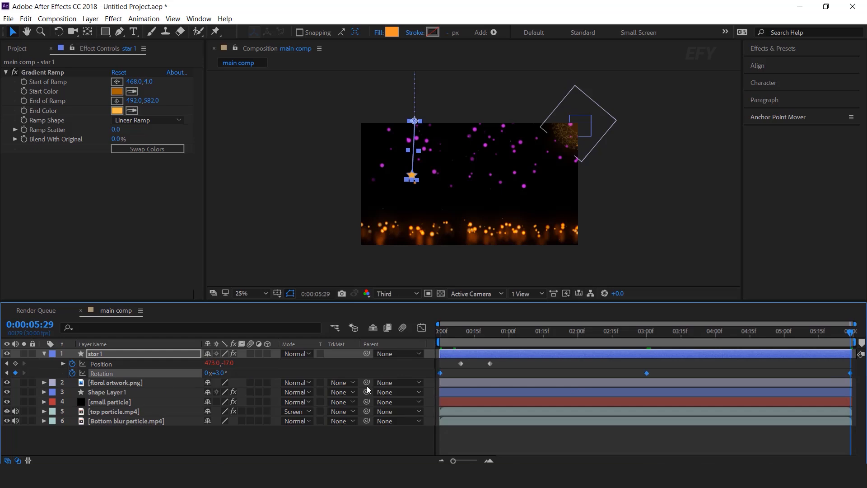
right_click(648, 372)
mouse_move(682, 367)
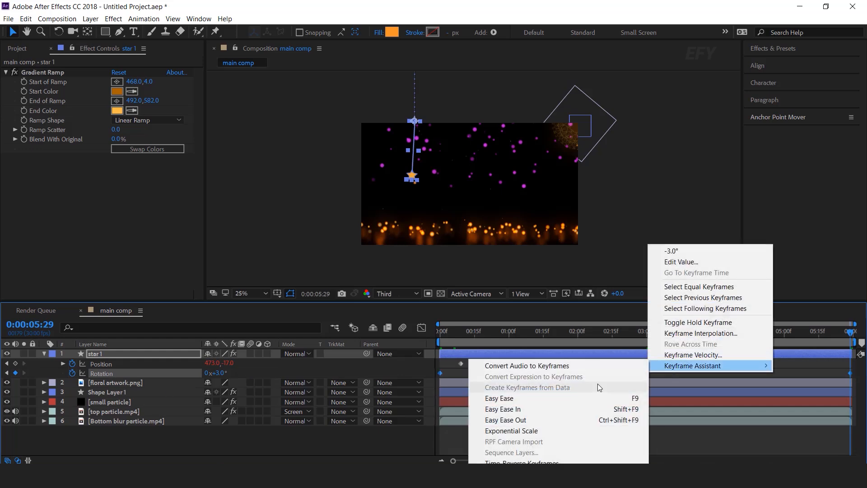
click(514, 399)
drag(460, 332, 329, 366)
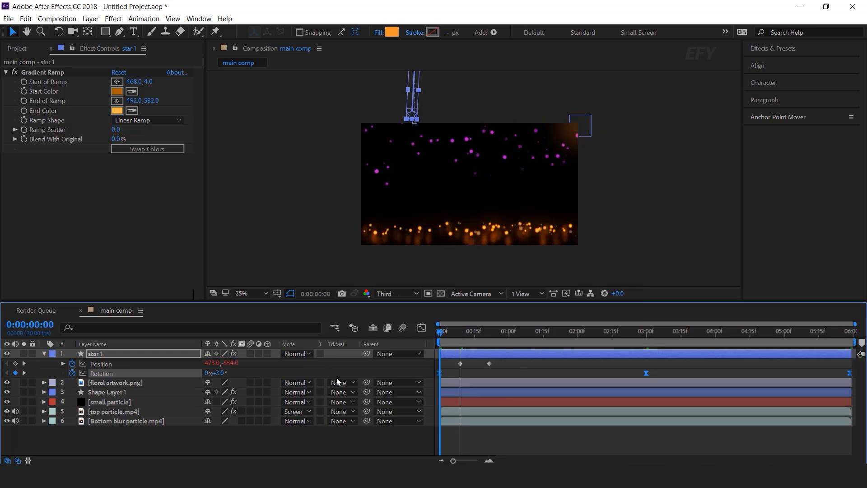
click(581, 442)
key(space)
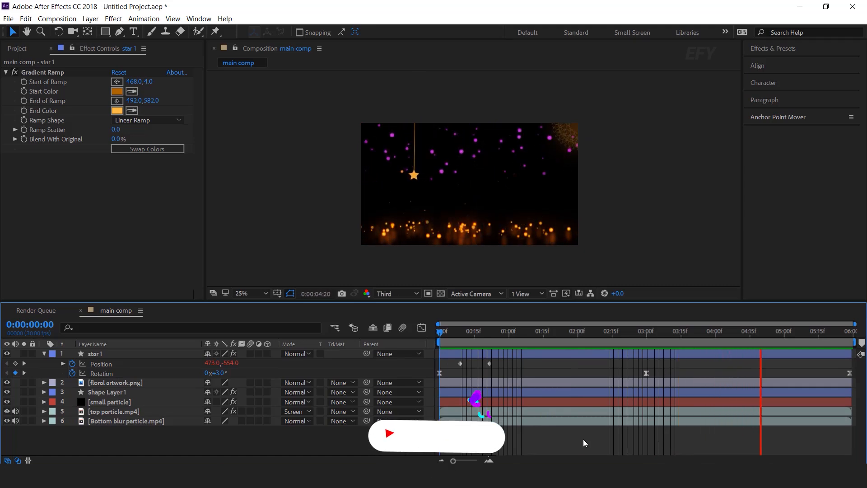
drag(468, 333, 432, 335)
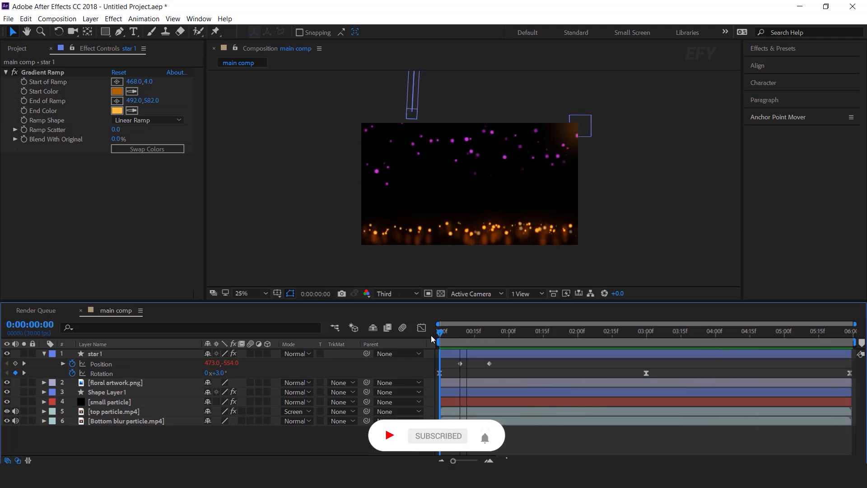
- Duplicate the star 1 layer as star 2 and reveal the copy's keyframed properties
click(44, 355)
click(118, 354)
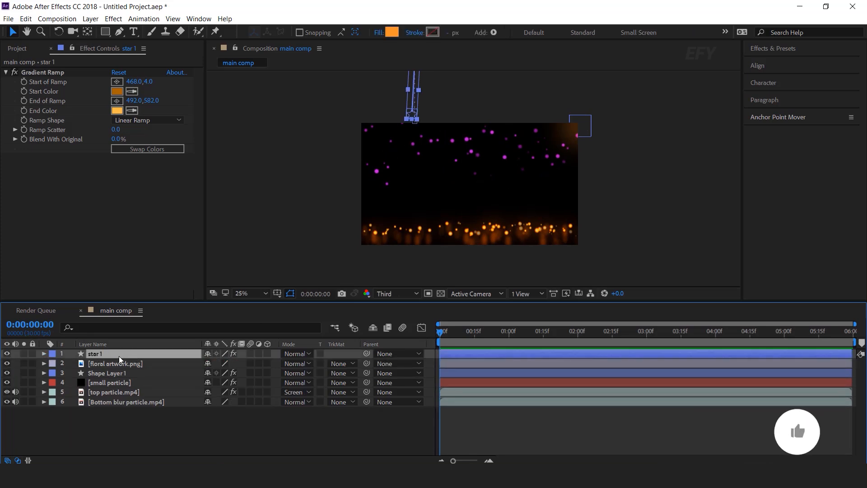
key(ctrl+d)
key(u)
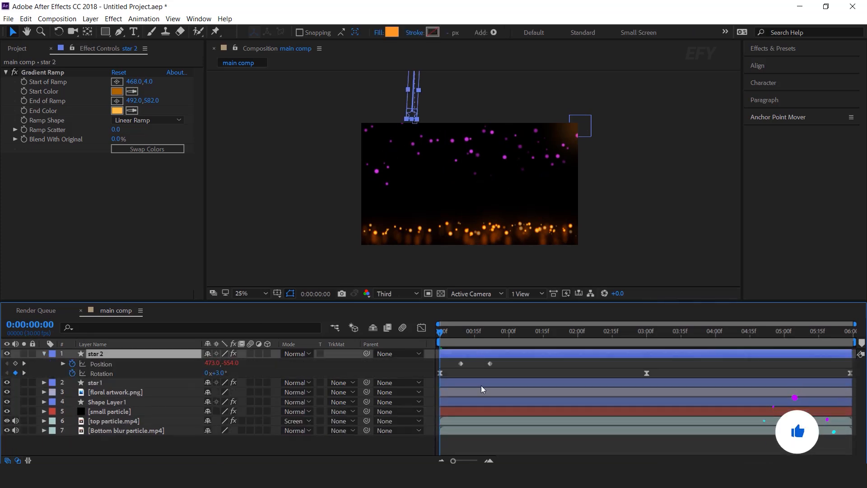
- Move star 2's whole Position path up and to the right of star 1, with its first keyframe at 567, -702
drag(449, 335, 527, 335)
drag(501, 362, 446, 367)
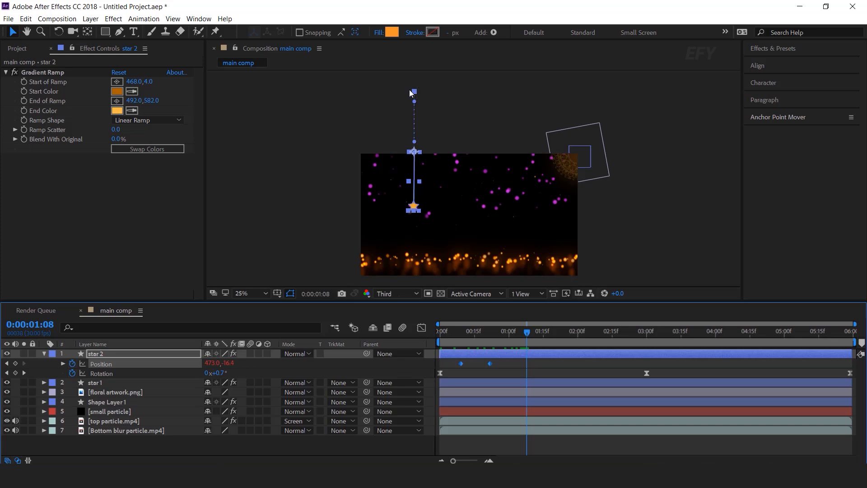
drag(443, 92, 440, 117)
scroll(416, 116, up, 2)
drag(376, 100, 378, 128)
drag(358, 81, 389, 49)
drag(427, 159, 451, 126)
drag(414, 136, 410, 136)
scroll(410, 138, down, 2)
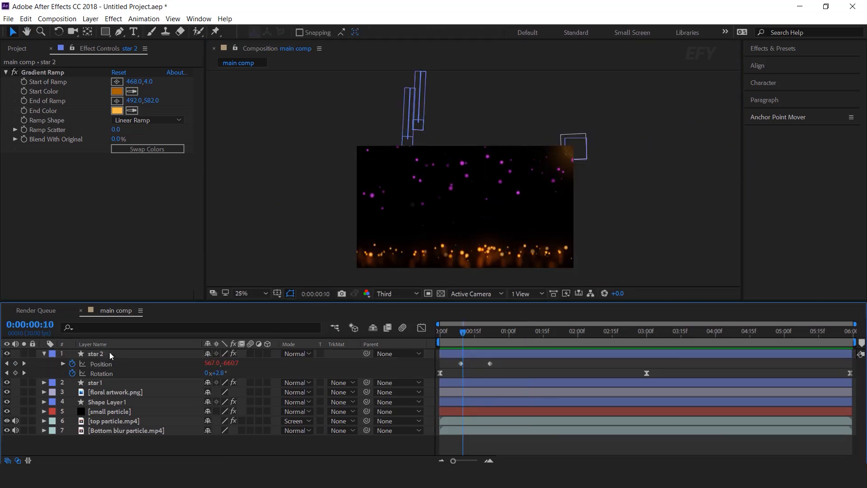
- Shift the star 2 layer to start at 0:00:00:07 and preview both stars dropping in
click(109, 354)
drag(478, 354, 426, 340)
key(space)
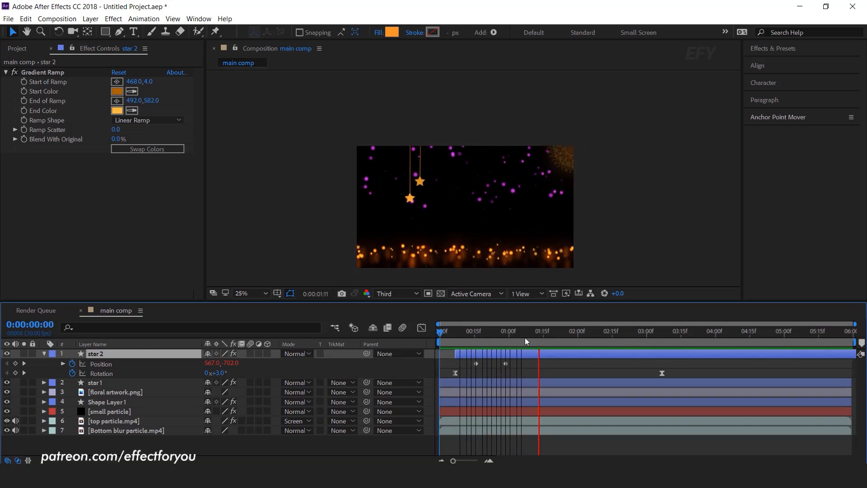
key(space)
- Set star 2's first Rotation keyframe, at 0:00:00:07, to -3°
key(period)
drag(433, 336, 458, 359)
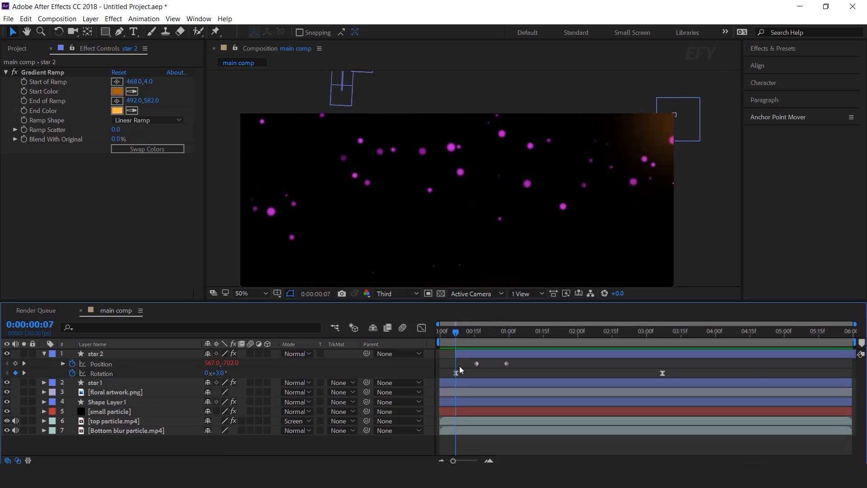
click(104, 356)
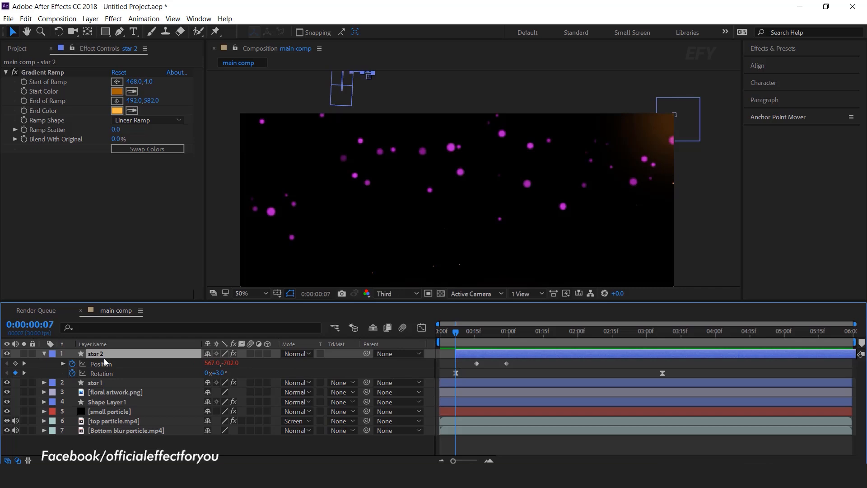
text(-3)
key(Return)
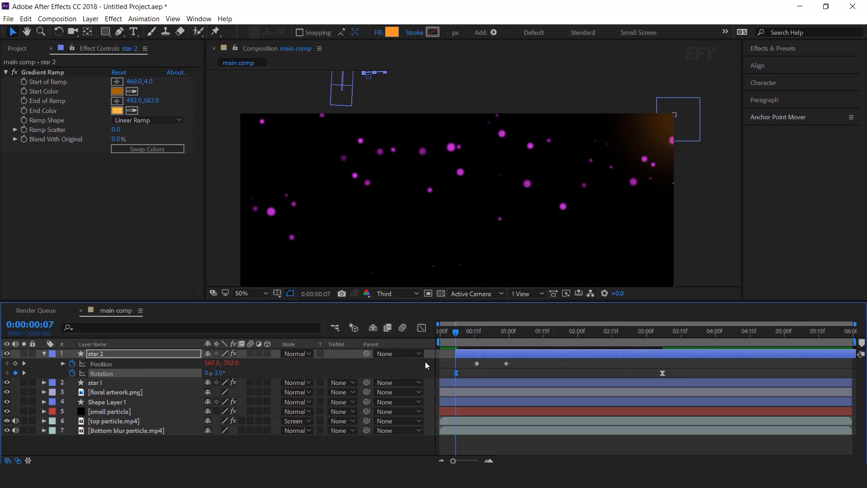
- Set star 2's Rotation keyframes to 3° at 0:00:03:07 and -3° at 0:00:06:06, and preview its swing
click(24, 374)
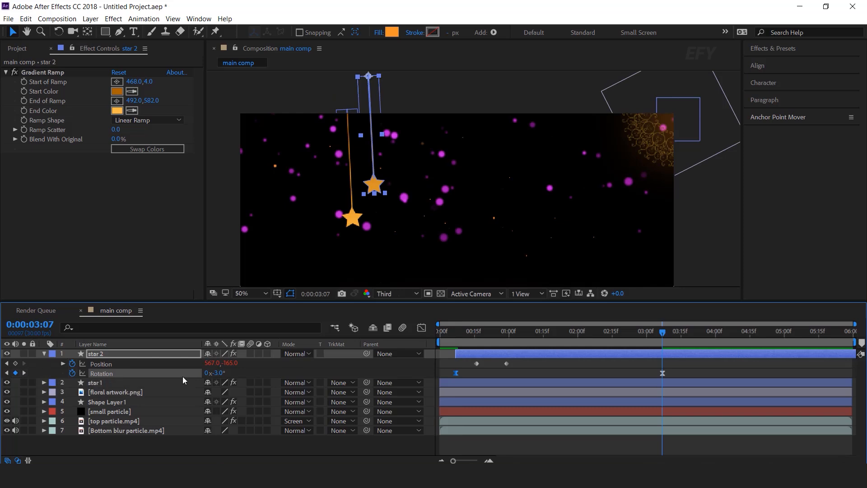
text(3)
key(Return)
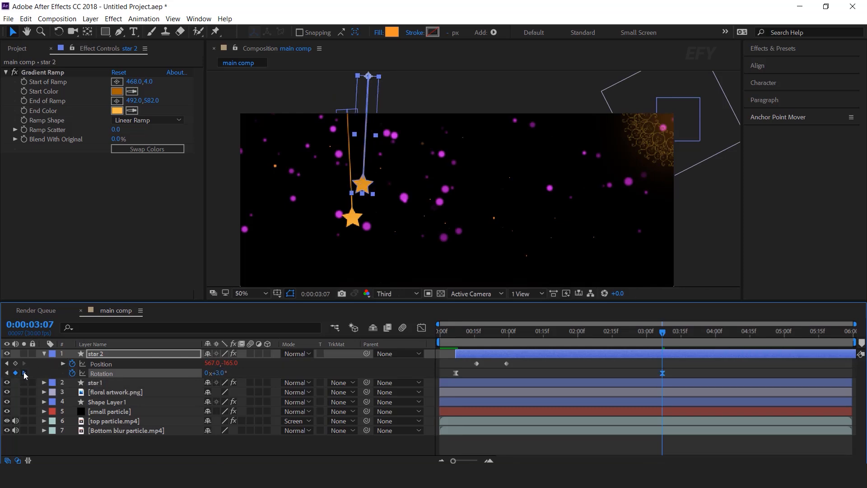
click(24, 373)
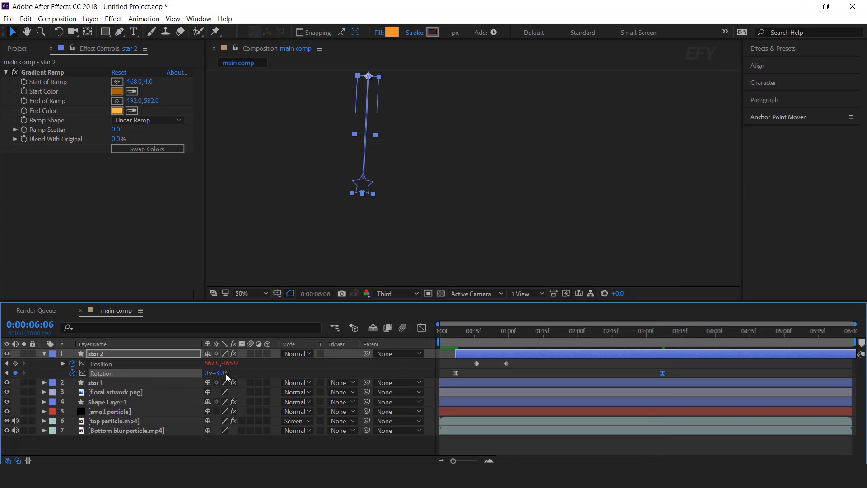
text(-3)
key(Return)
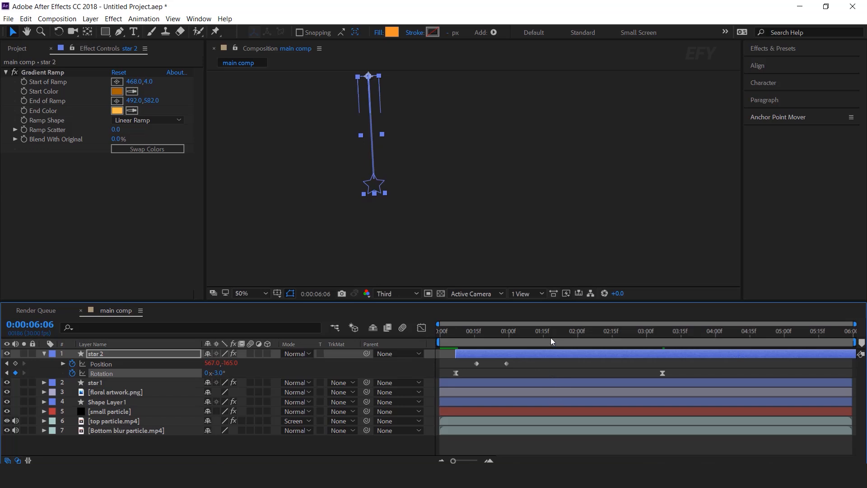
key(space)
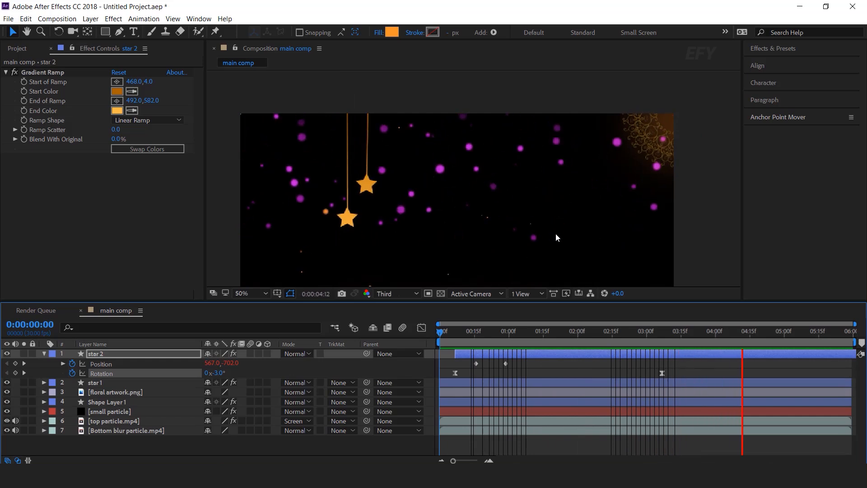
drag(496, 229, 500, 186)
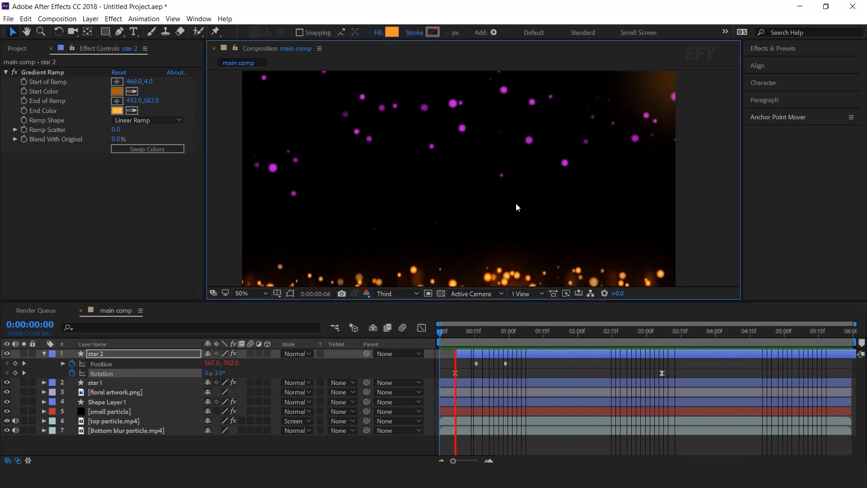
- Duplicate the star 2 layer as star 3 and reveal the copy's keyframed properties
click(567, 333)
drag(568, 332, 588, 332)
click(44, 353)
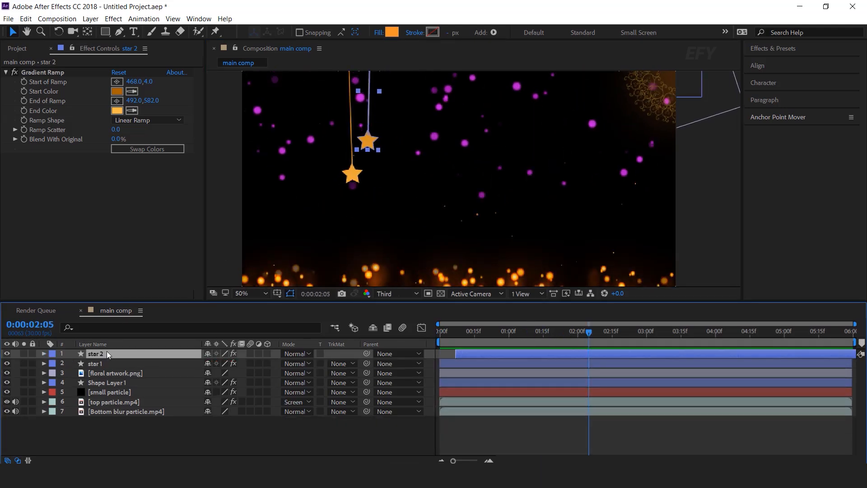
key(ctrl+d)
key(u)
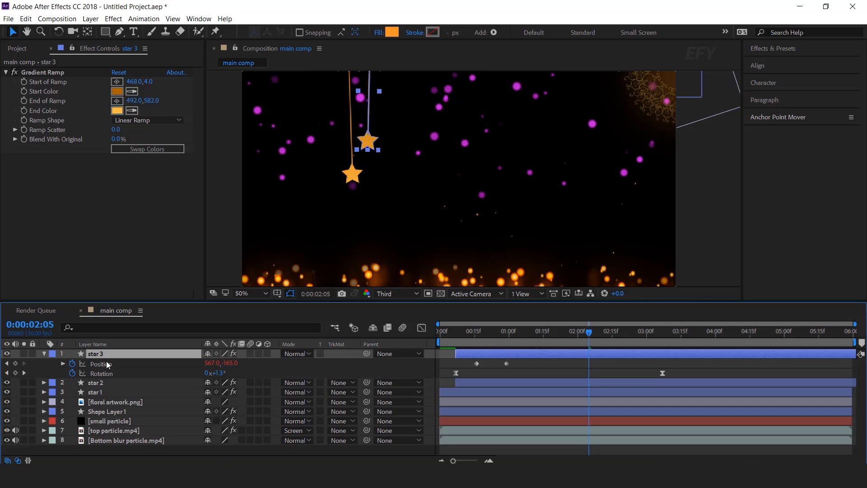
- Move star 3's whole Position path to the left of star 1, with its keyframes at 409, -650 and 409, -113
click(107, 364)
drag(415, 97, 439, 228)
drag(437, 167, 390, 227)
drag(450, 183, 435, 114)
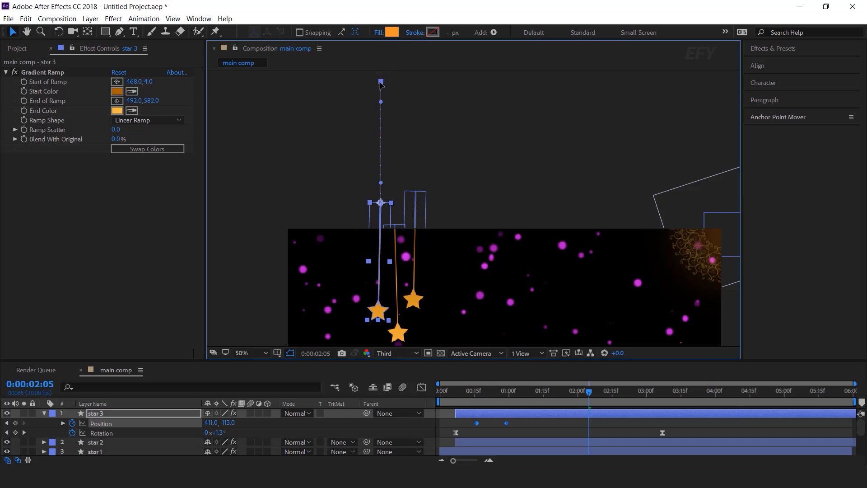
click(491, 116)
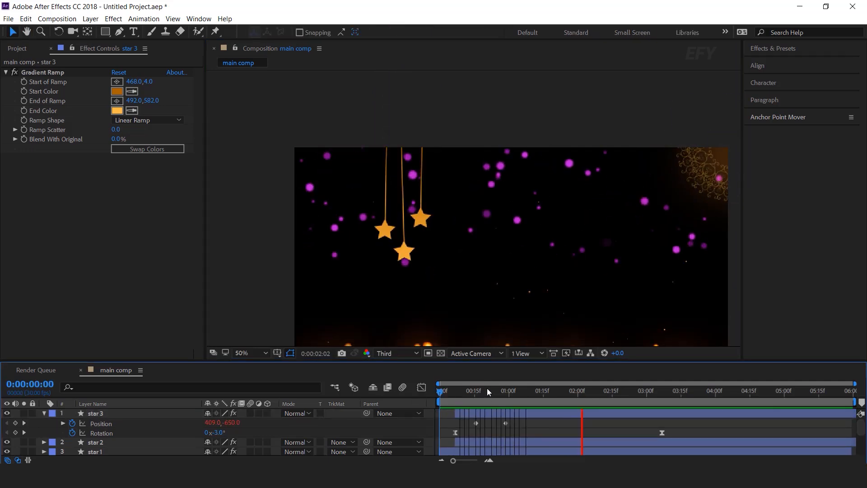
- Shift the star 3 layer to start at 0:00:00:01 and move its last two Position keyframes to about 0:00:00:22 and 0:00:01:05
click(488, 392)
click(508, 414)
drag(525, 414, 511, 415)
drag(479, 391, 379, 414)
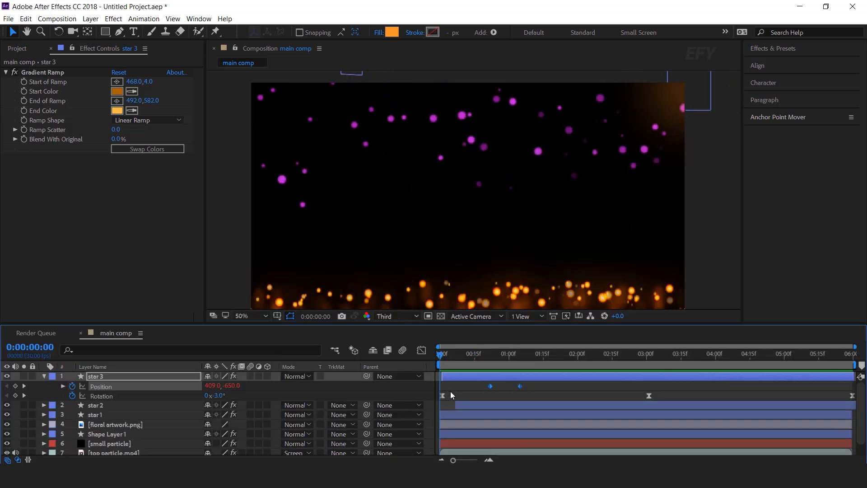
- Flip the sign of star 3's Rotation keyframe values, shift the keyframes about eight frames earlier, and preview the three swinging stars
click(25, 396)
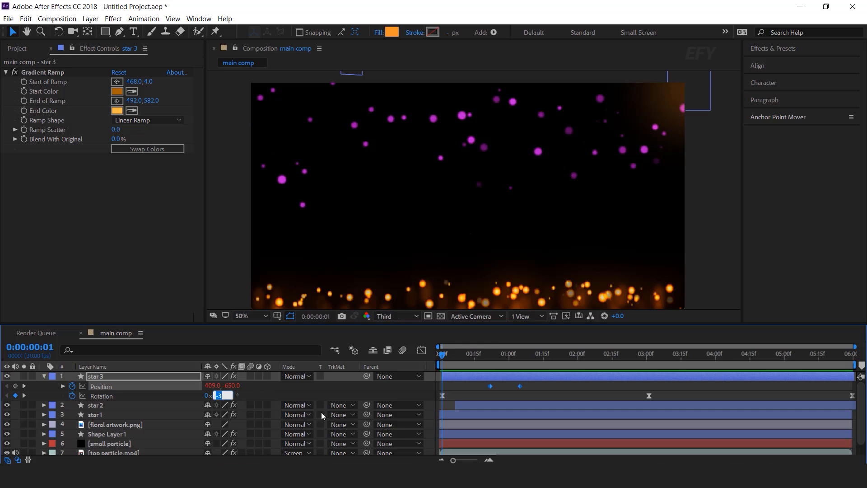
key(Return)
key(space)
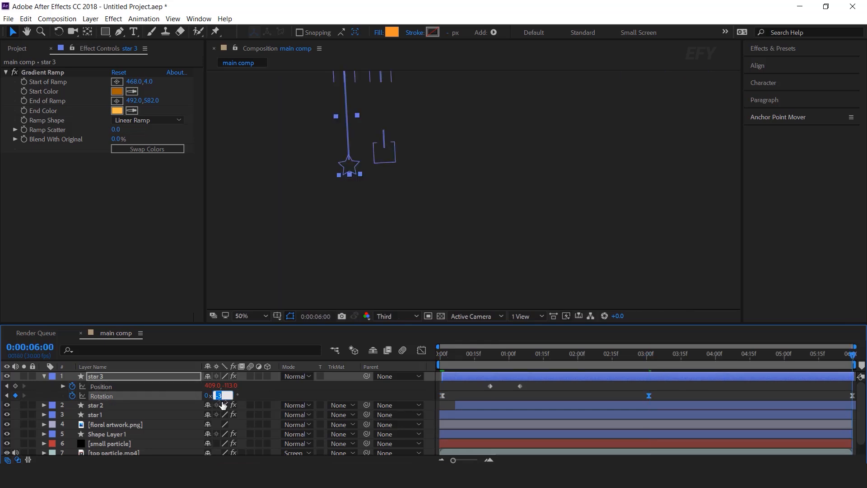
drag(649, 395, 629, 396)
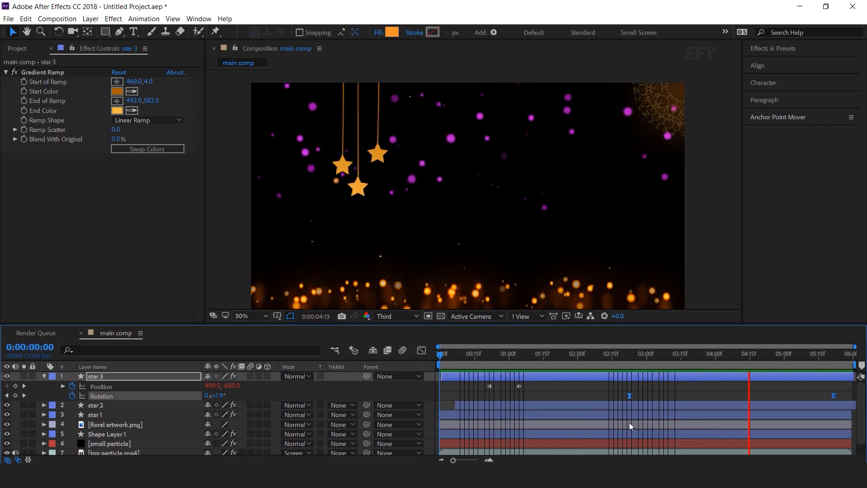
click(823, 391)
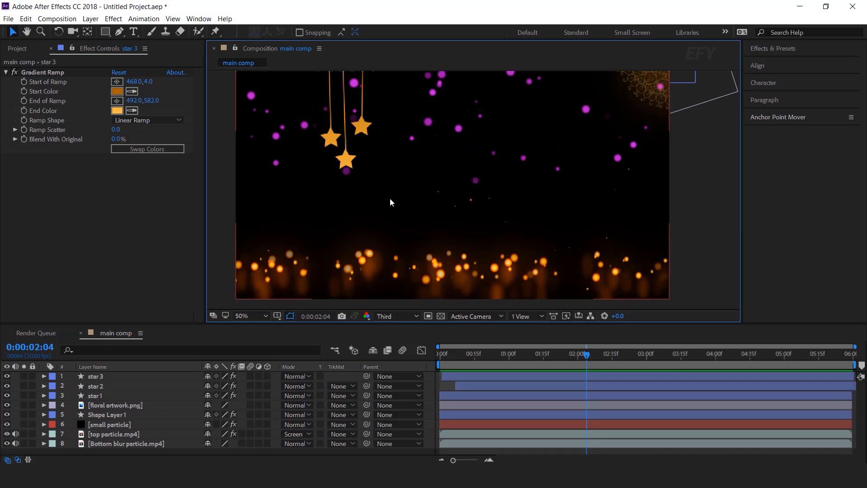
- Add moon.png as the top layer of the main comp and position it around the hanging stars
click(18, 48)
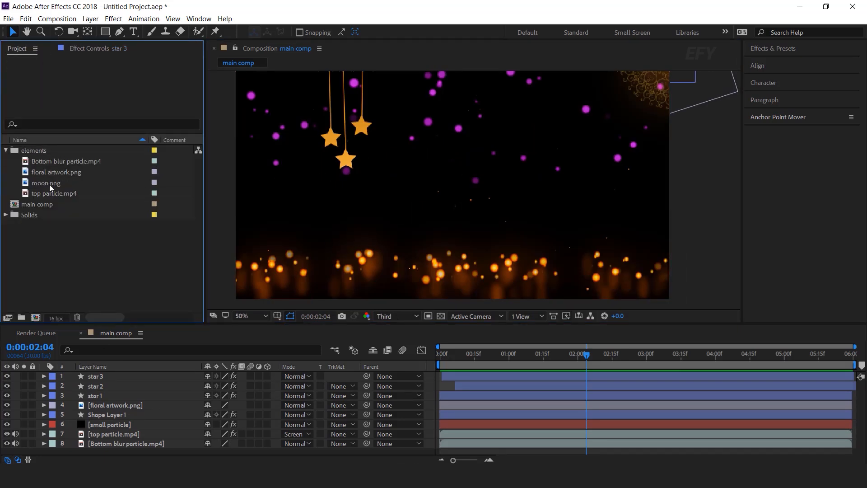
click(33, 183)
drag(98, 273, 115, 374)
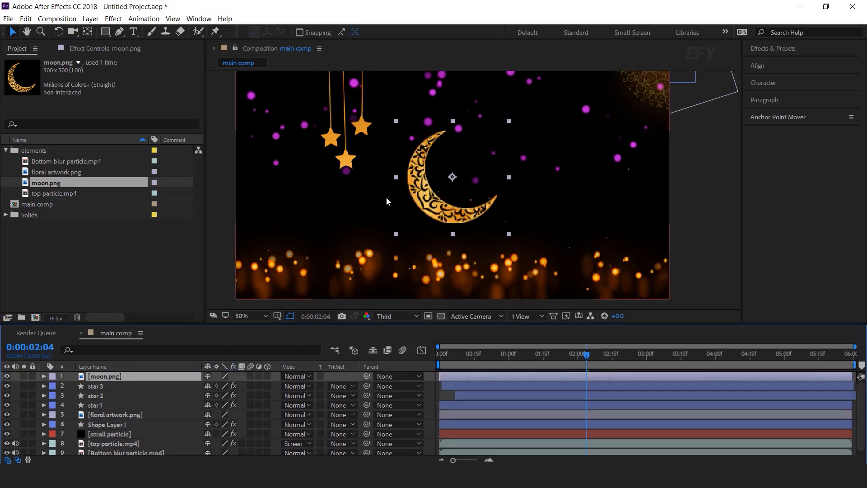
drag(323, 175, 320, 169)
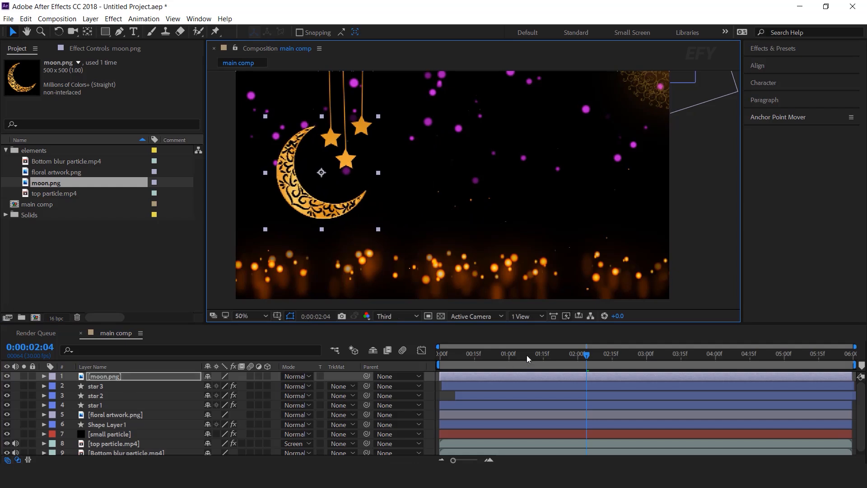
- Keyframe the moon's Rotation from 0° at 0:00:00:00 to one full turn (1x+0.0°) at 0:00:02:00
key(Home)
key(r)
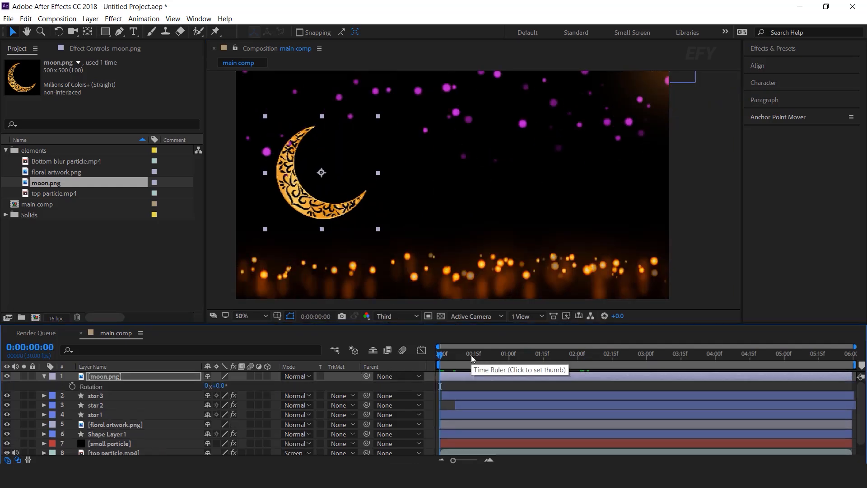
click(71, 386)
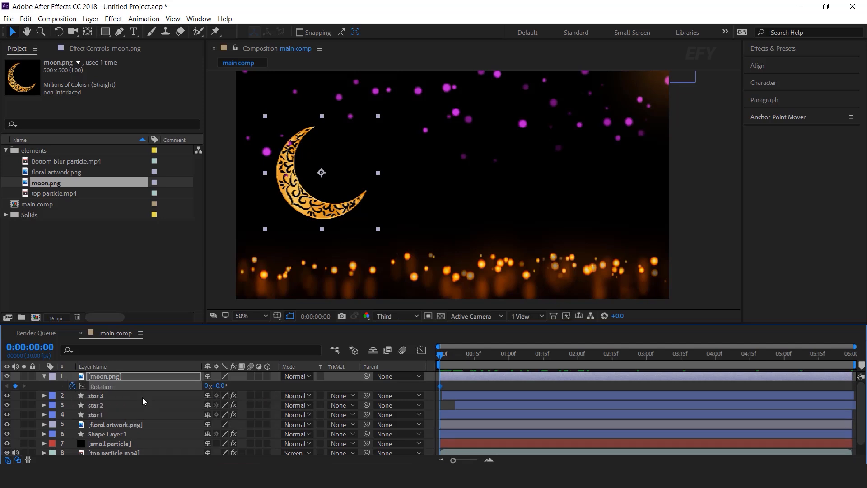
drag(449, 357, 579, 357)
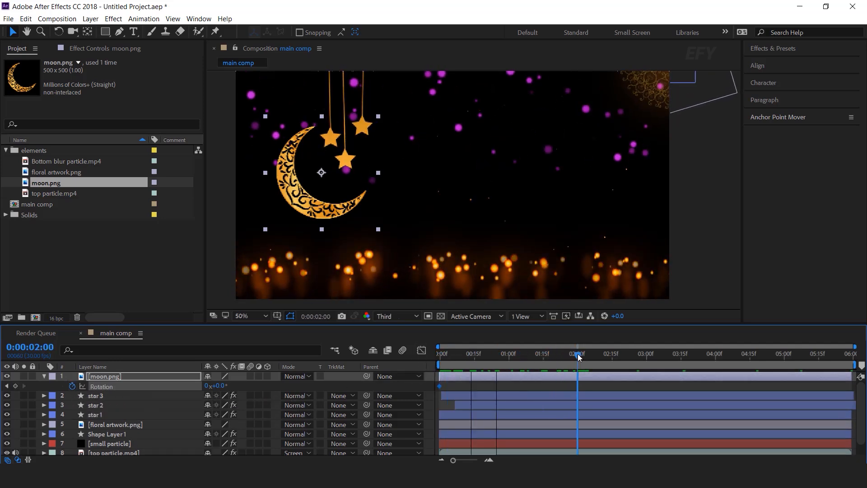
click(208, 385)
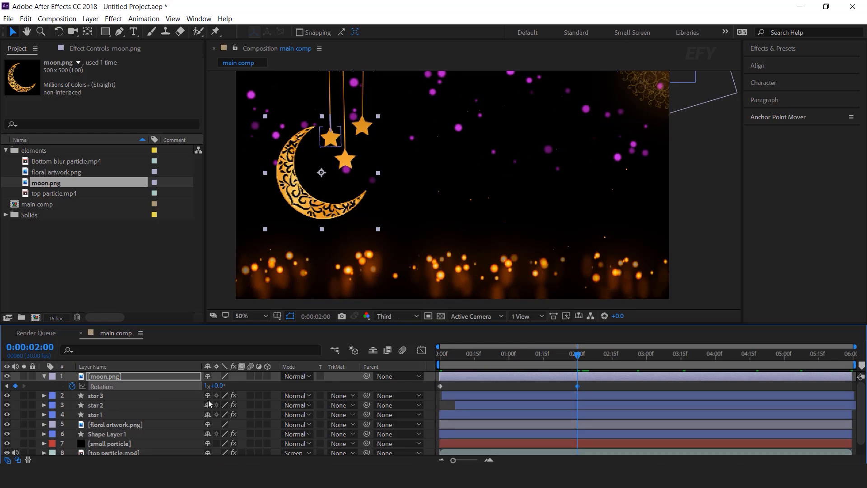
- Ease the moon's two Rotation keyframes, lengthen the slowdown into the last one in the Graph Editor, and preview the spin
drag(447, 361, 441, 391)
right_click(577, 387)
mouse_move(587, 378)
click(434, 410)
key(shift+F3)
drag(554, 432, 465, 432)
click(421, 350)
drag(481, 356, 439, 355)
key(space)
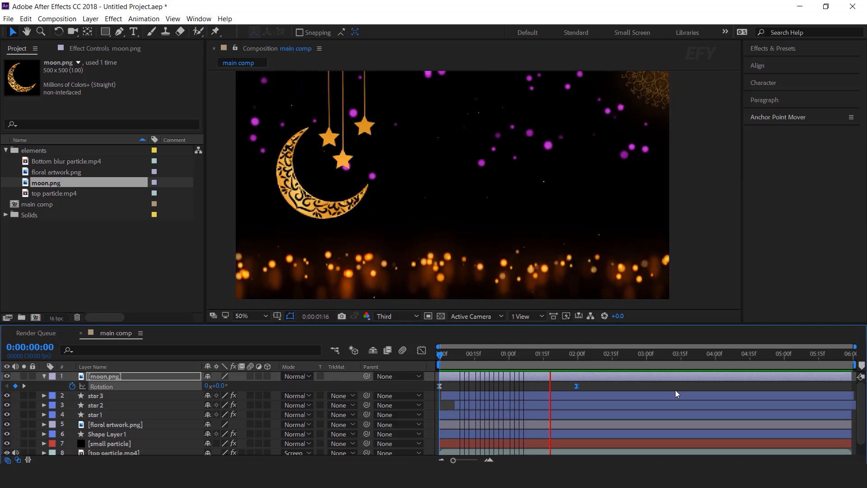
key(space)
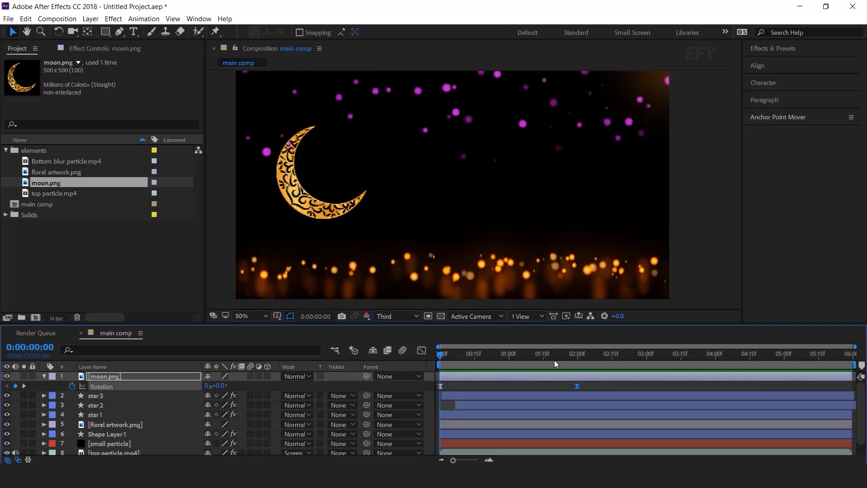
key(space)
key(space)
- Add an Opacity keyframe of 0% to the moon layer at 0:00:01:07
drag(459, 360, 525, 364)
click(117, 376)
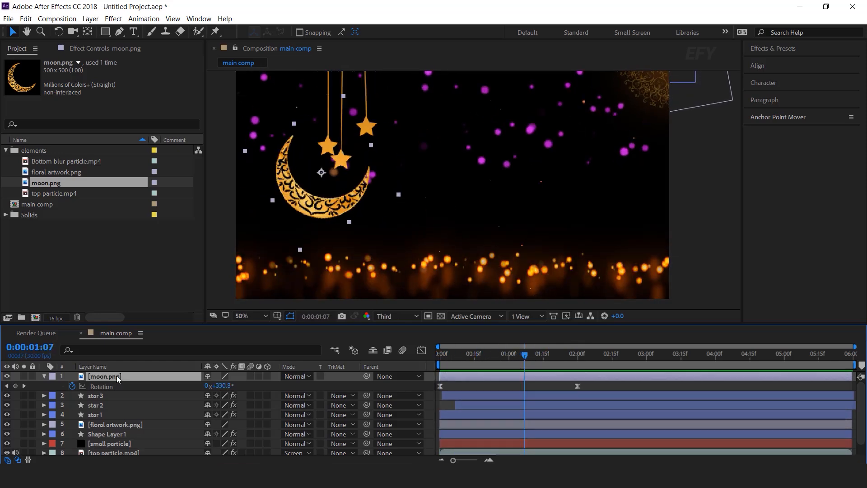
key(shift+t)
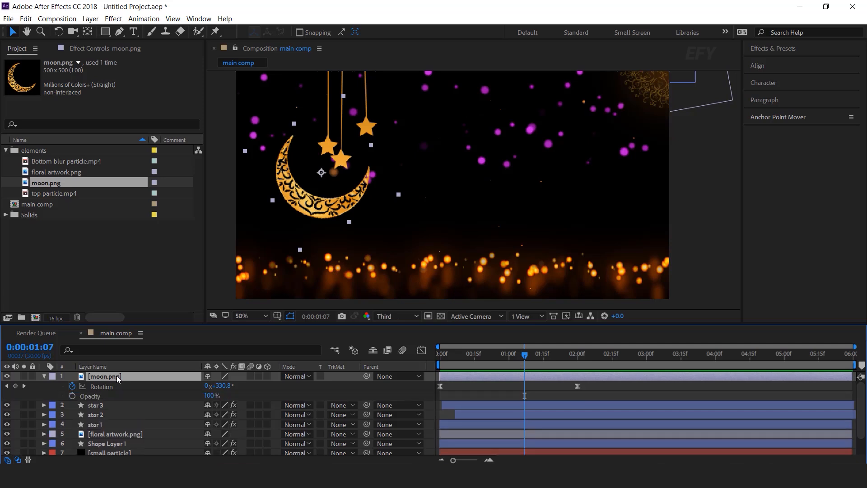
click(72, 396)
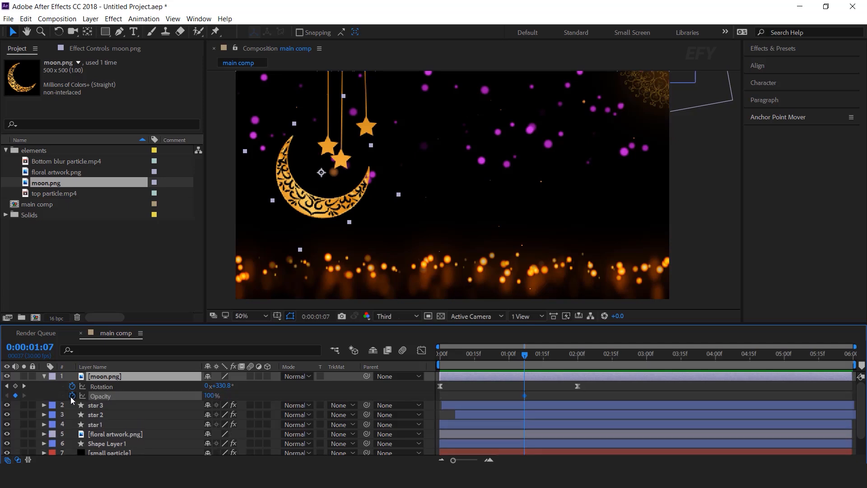
drag(190, 395, 86, 395)
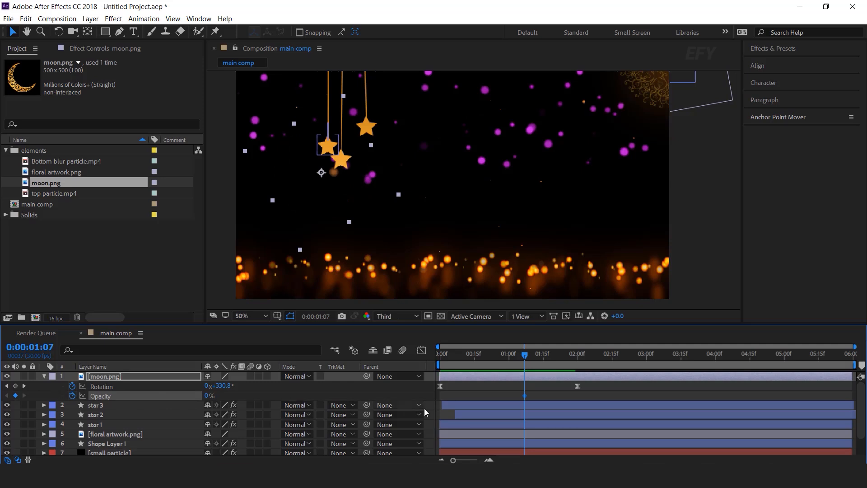
- Set the moon's Opacity to 100% at 0:00:02:12 and preview the fade-in from the start
drag(525, 356, 606, 361)
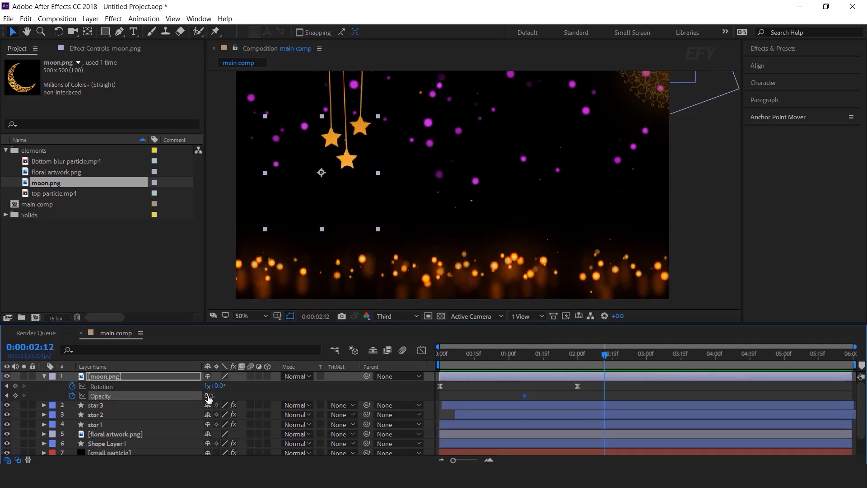
drag(240, 395, 365, 396)
drag(524, 357, 325, 378)
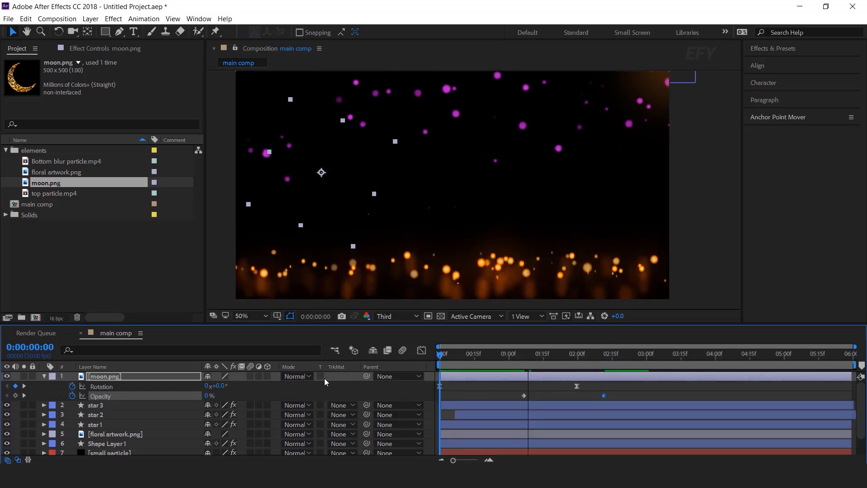
key(space)
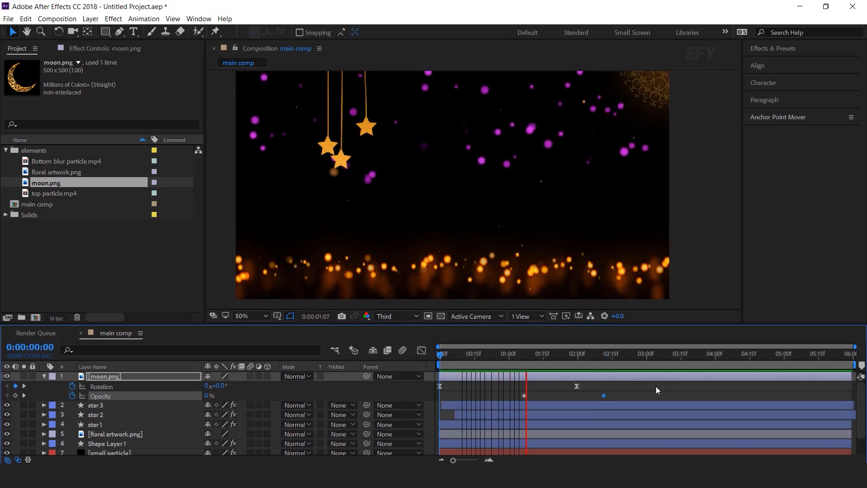
- Move the moon's Opacity keyframes earlier, to about 0:00:00:14 and 0:00:01:29, and preview the fade-in
drag(466, 356, 522, 359)
drag(625, 393, 474, 396)
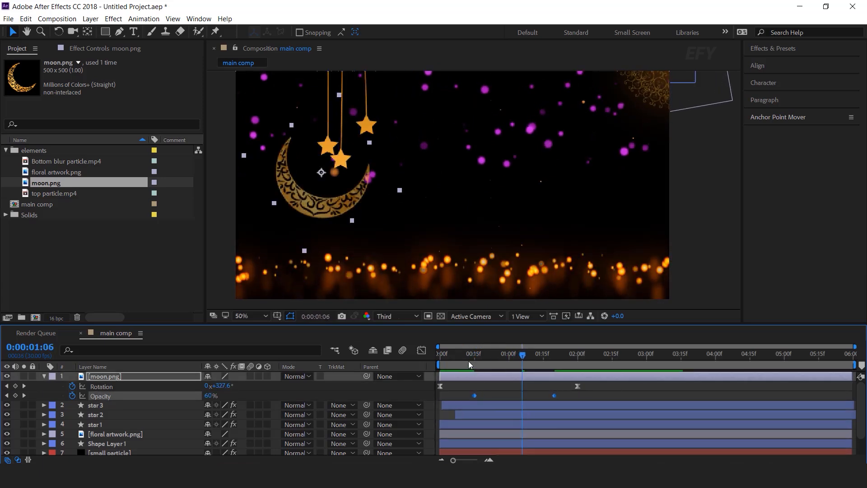
drag(468, 358, 403, 364)
key(space)
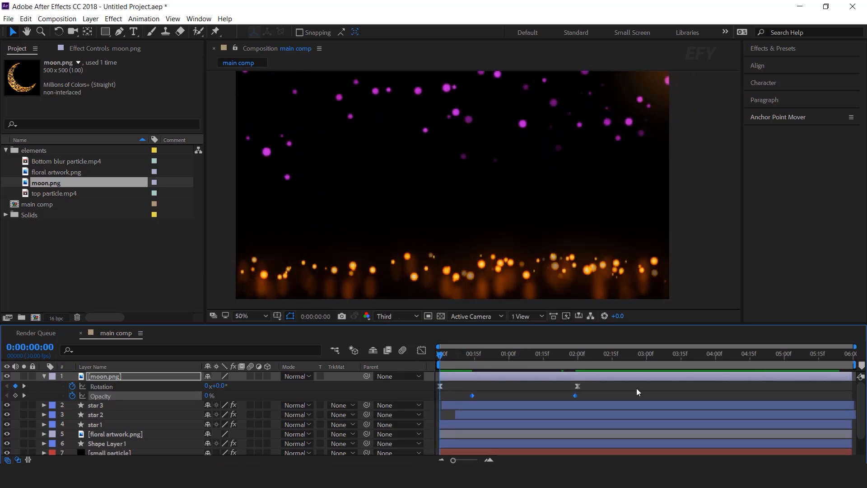
key(space)
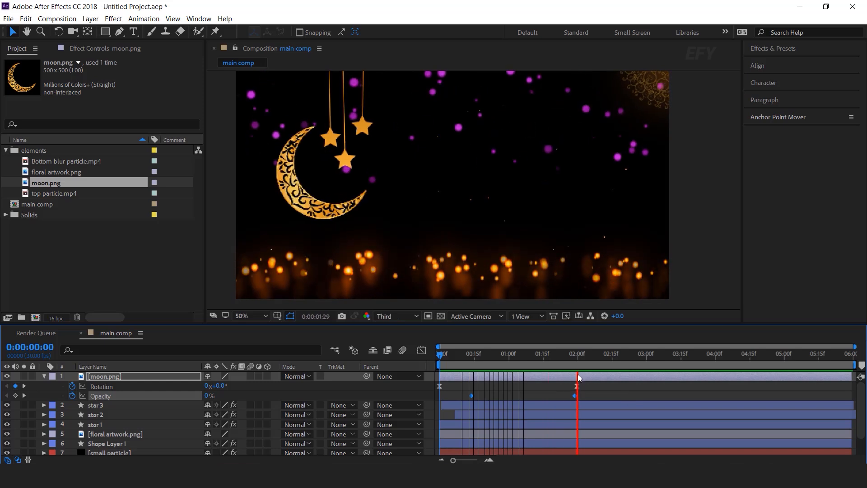
click(580, 359)
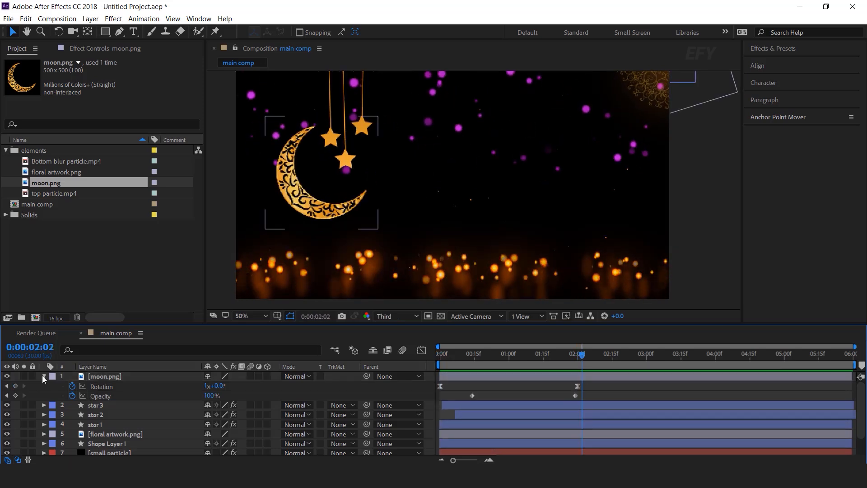
- Collapse the moon layer's properties and create a black 1920 x 1080 solid named "bottom flare"
click(44, 376)
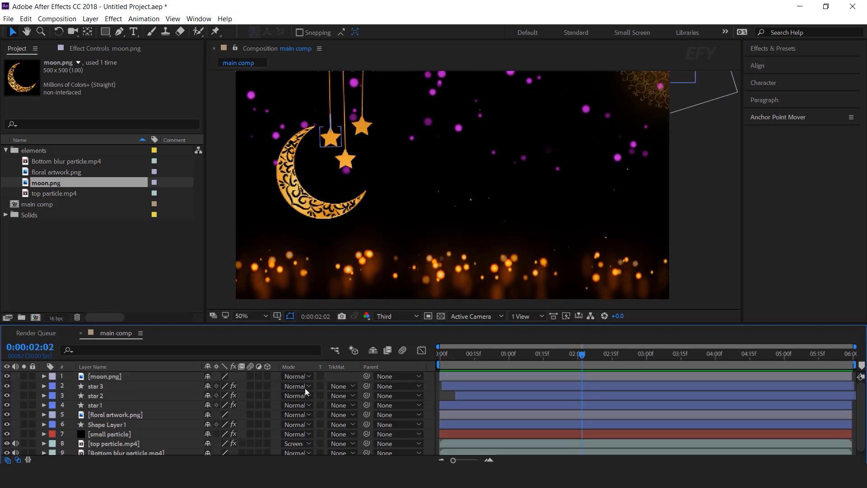
scroll(473, 176, down, 2)
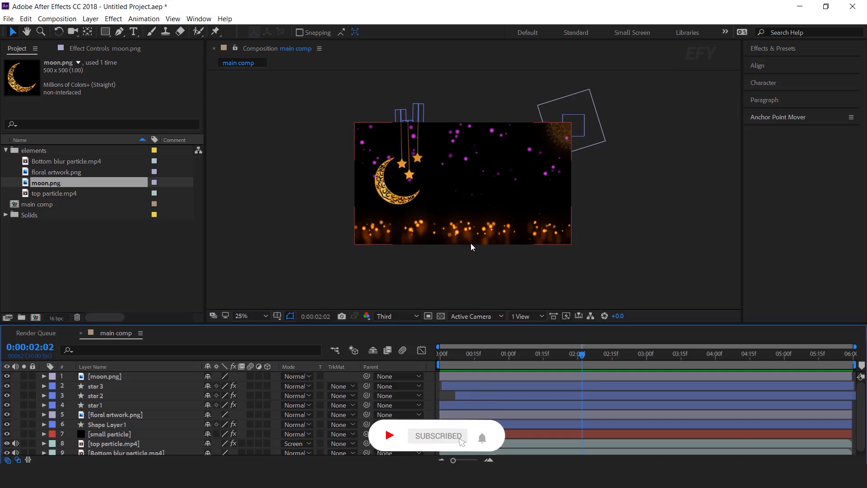
right_click(232, 199)
mouse_move(335, 206)
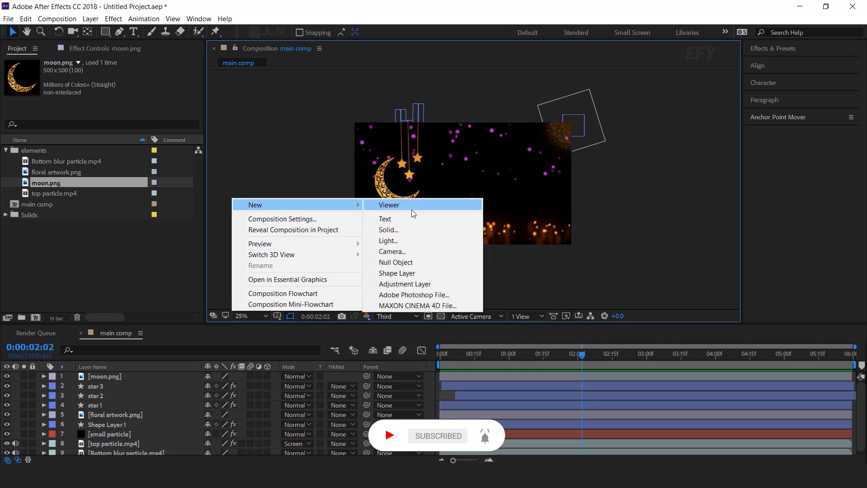
click(389, 230)
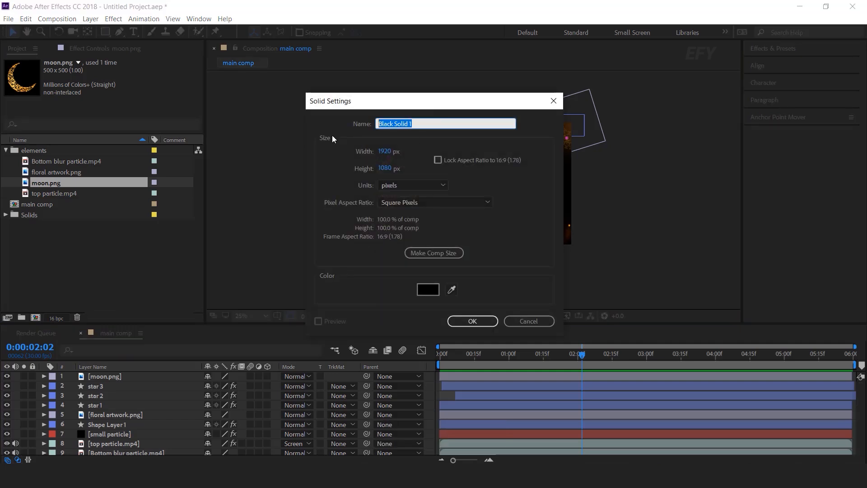
text(bottom flare)
key(Return)
- Apply the Optical Flares effect to the bottom flare layer and set its blending mode to Screen
key(ctrl+space)
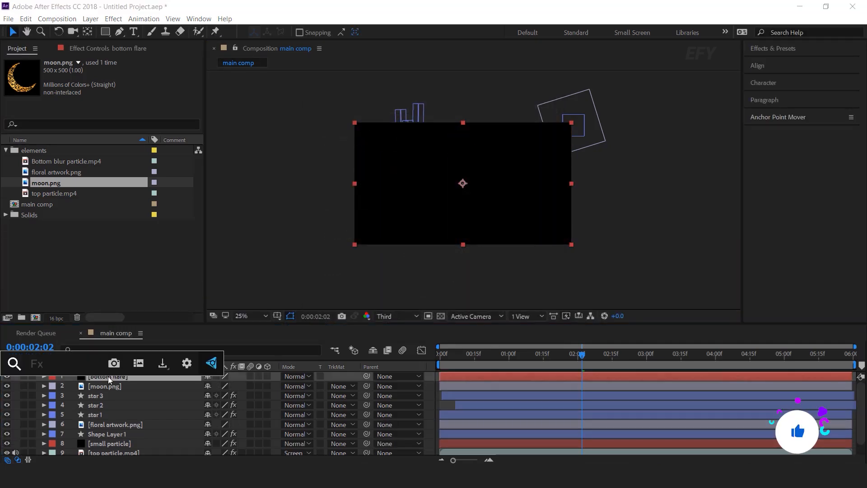
text(opt)
key(Down)
key(Return)
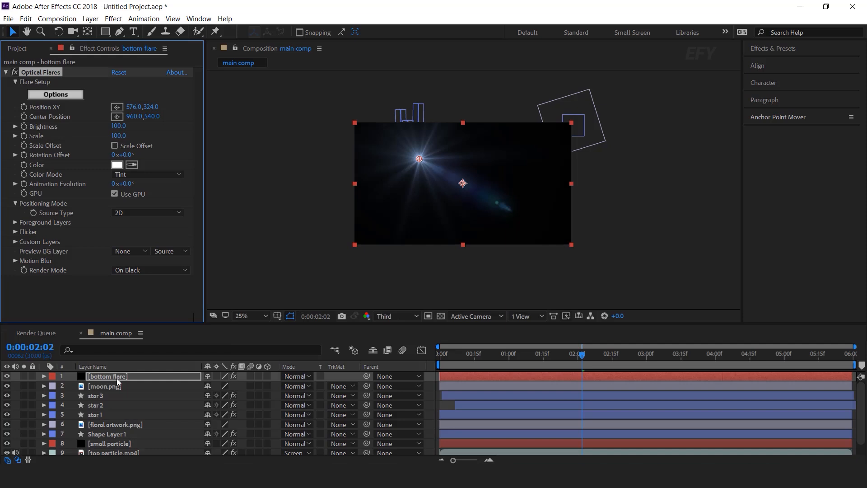
click(117, 378)
click(294, 377)
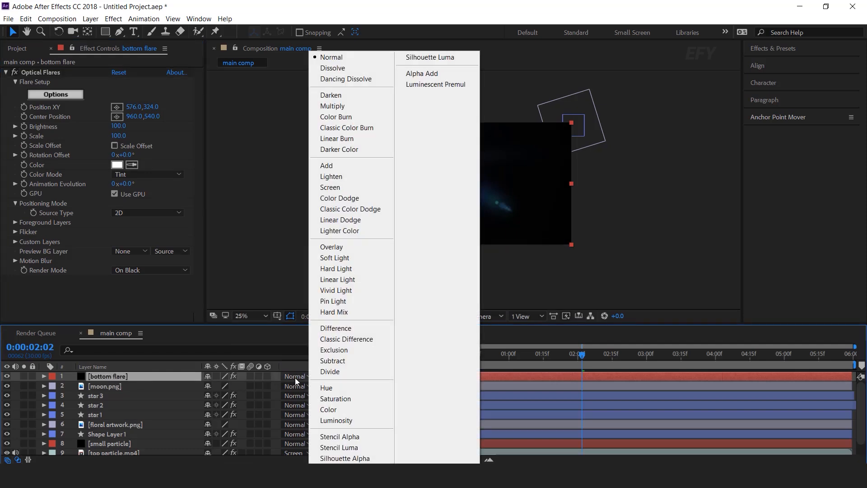
click(337, 190)
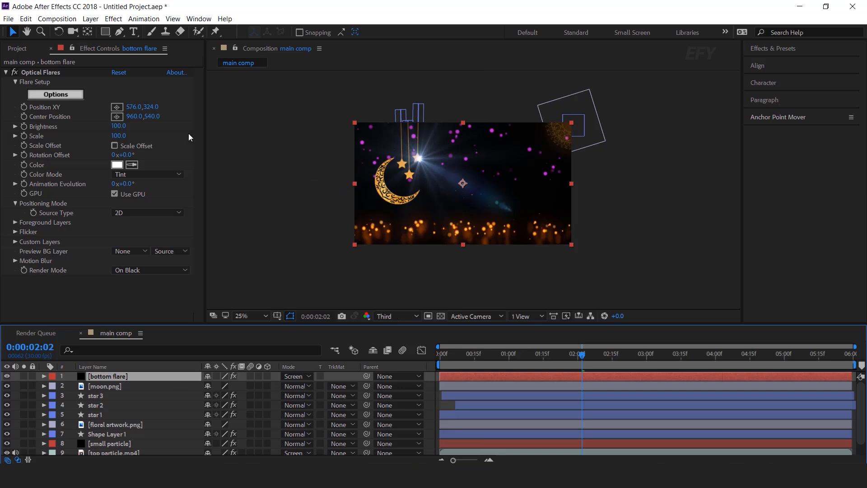
- Customize the Optical Flares setup by adding a Streak object and removing the Spike Ball, and accept it
click(48, 97)
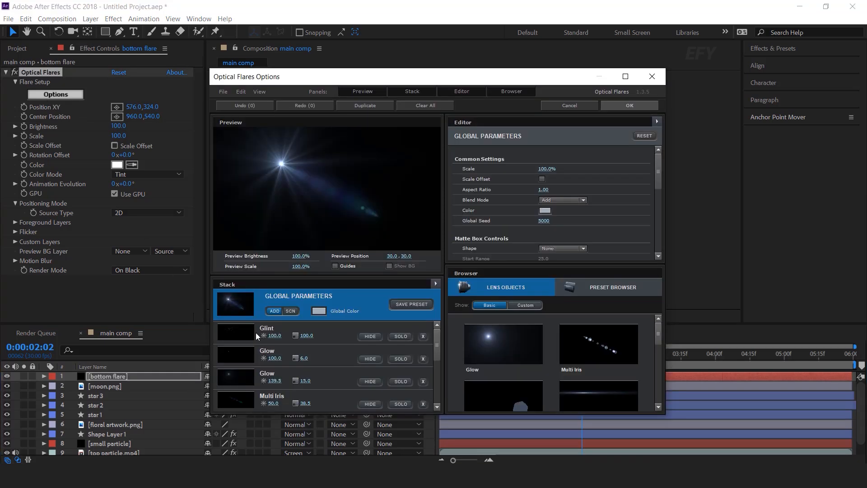
scroll(604, 397, down, 2)
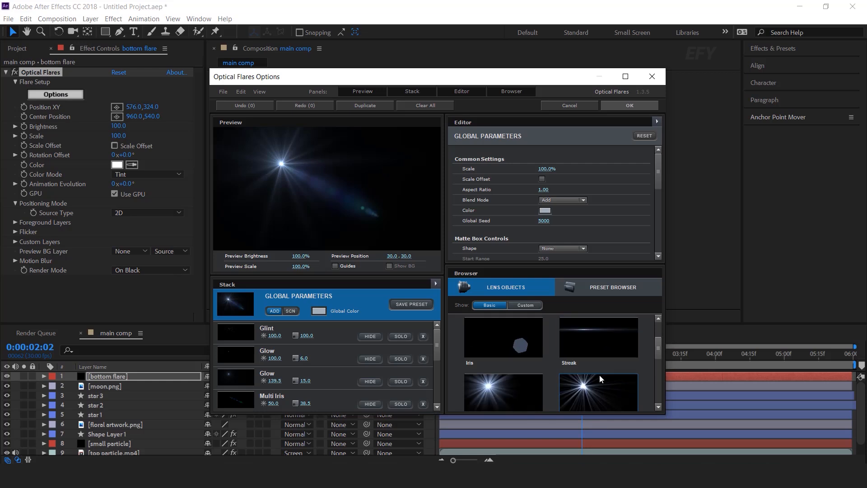
click(597, 336)
click(334, 373)
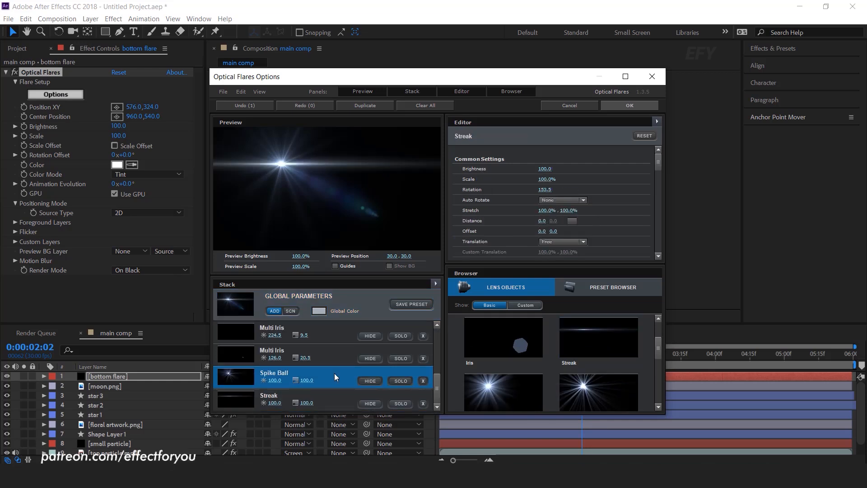
click(424, 381)
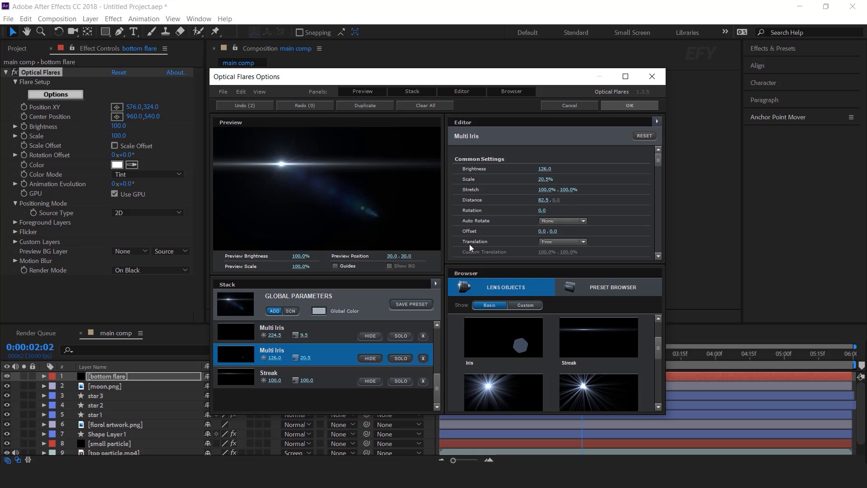
click(630, 106)
- Place the flare's position at about 961, 1083 and its center at about 963, 1084, mid-way along the frame's bottom edge
drag(420, 162, 459, 271)
scroll(465, 235, up, 4)
scroll(459, 187, down, 1)
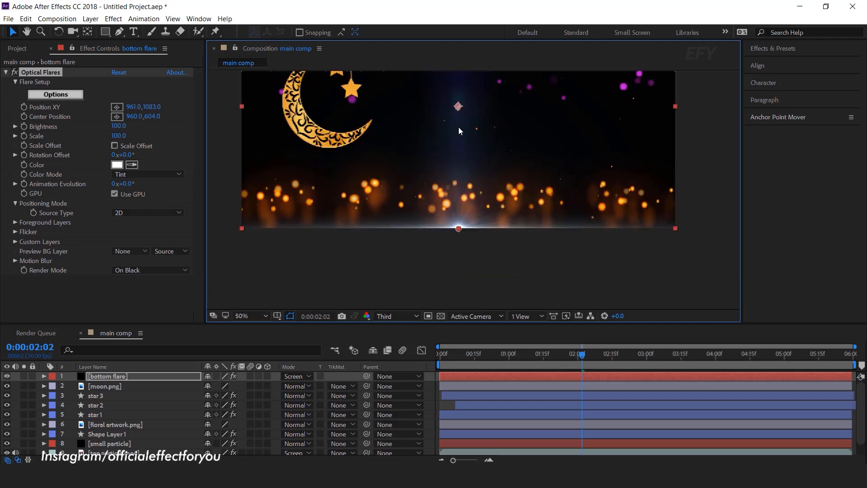
scroll(460, 187, up, 1)
drag(459, 108, 458, 270)
scroll(472, 189, down, 2)
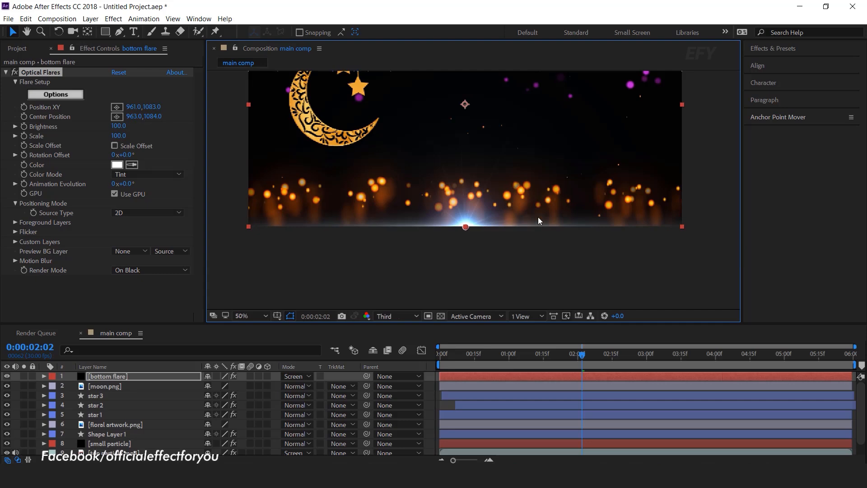
- Change the bottom flare's tint color from white to a saturated orange
click(117, 164)
drag(68, 70, 151, 224)
click(335, 300)
click(340, 120)
drag(203, 223, 110, 101)
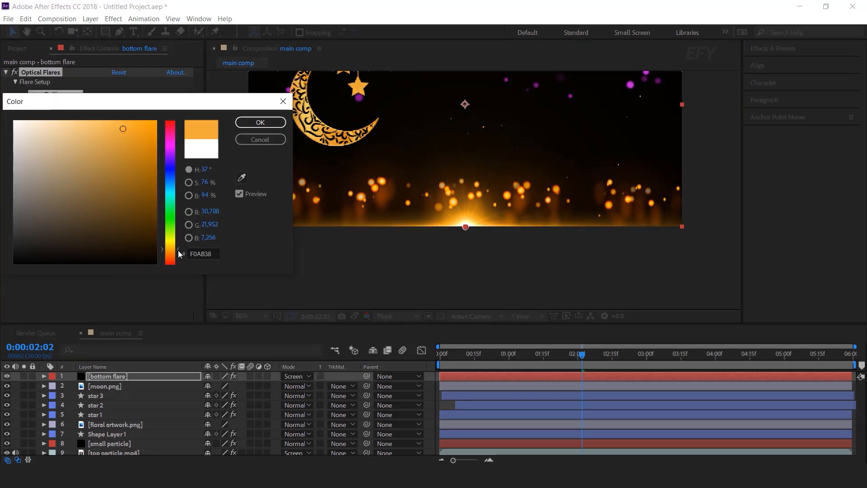
drag(178, 251, 178, 254)
click(139, 132)
click(260, 123)
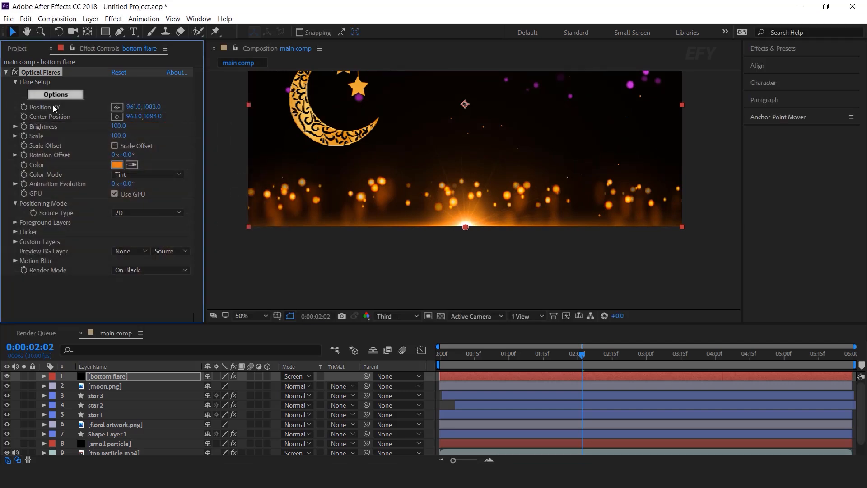
- Set the bottom flare's Scale to 105 and Brightness to 50, and add the expression wiggle(5,5) to Brightness
mouse_move(119, 136)
mouse_down()
mouse_move(62, 131)
mouse_move(132, 134)
mouse_up()
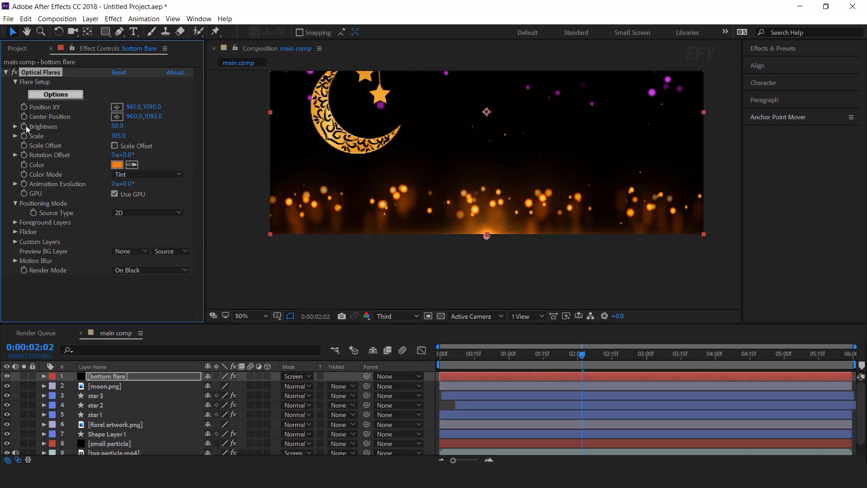
alt+click(25, 127)
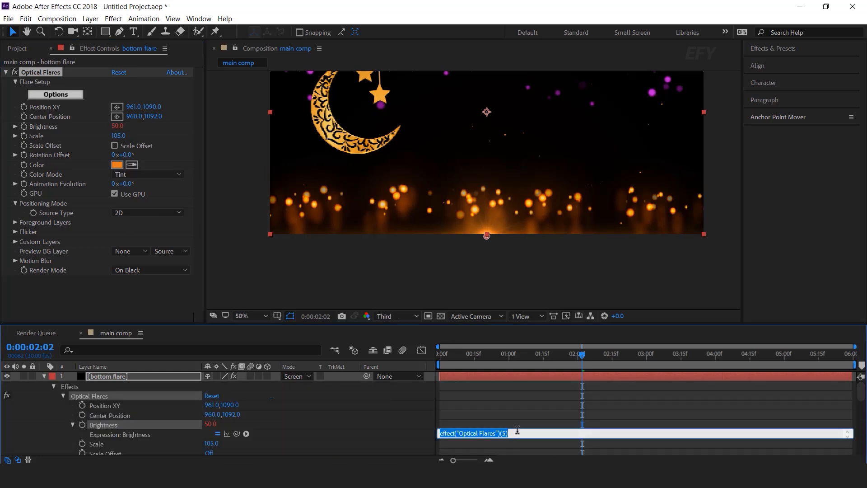
text(wiggle(5,)
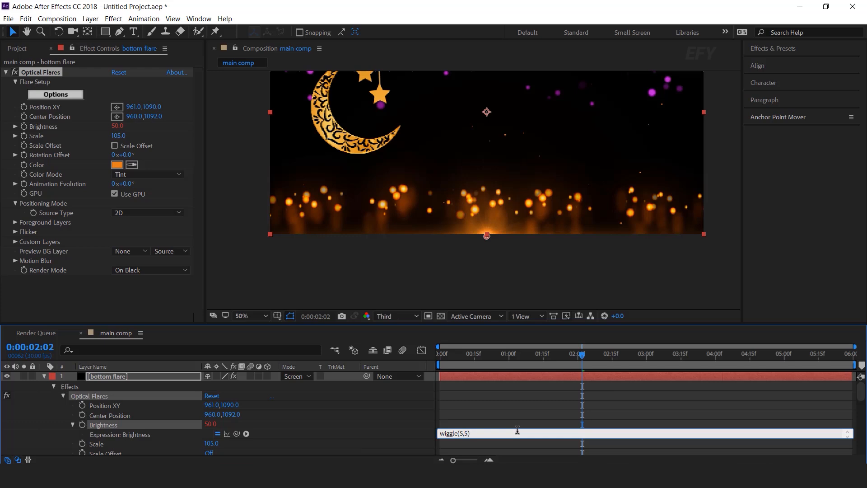
click(547, 375)
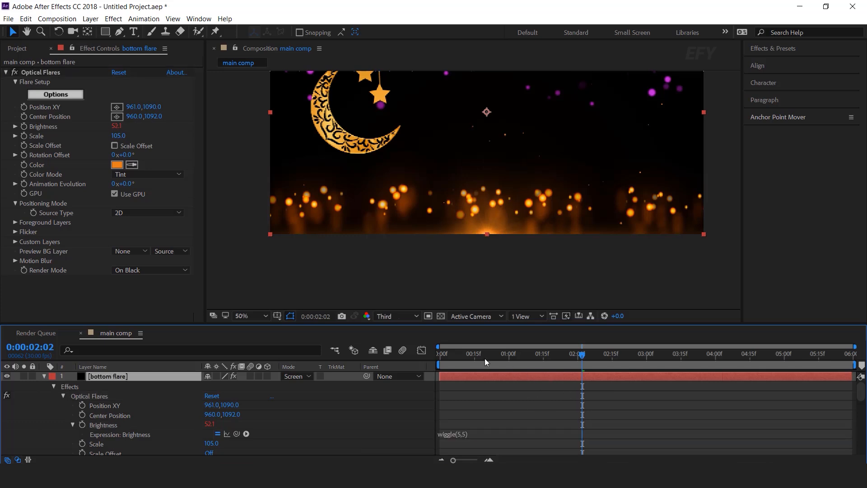
- Preview the bottom flare's flicker from the start of the composition
drag(484, 358, 429, 352)
key(space)
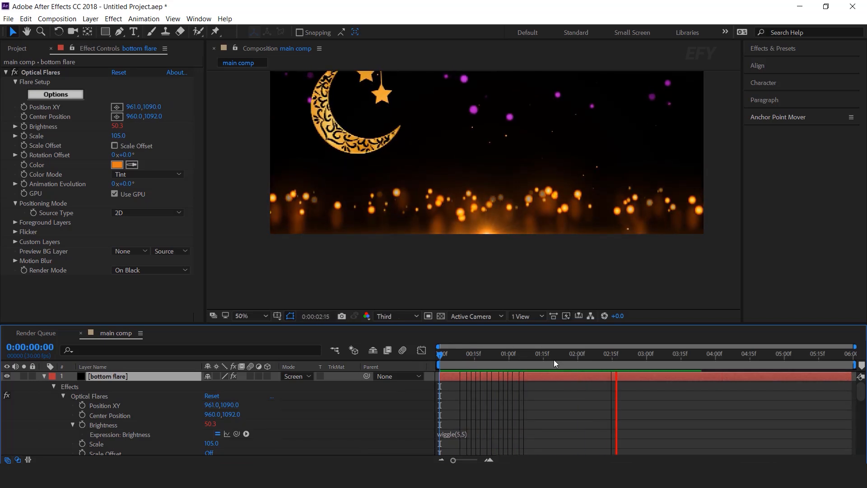
key(space)
scroll(487, 270, down, 2)
scroll(576, 262, up, 2)
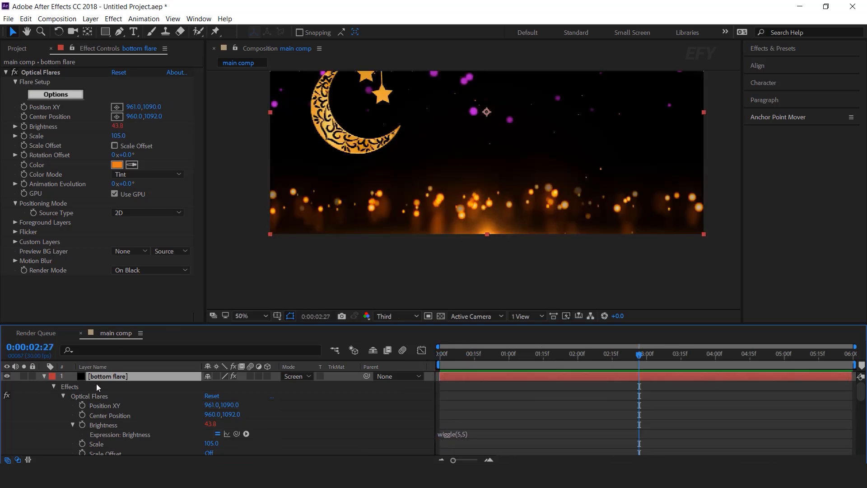
- Duplicate the bottom flare layer and rename the copy "top flare"
click(43, 375)
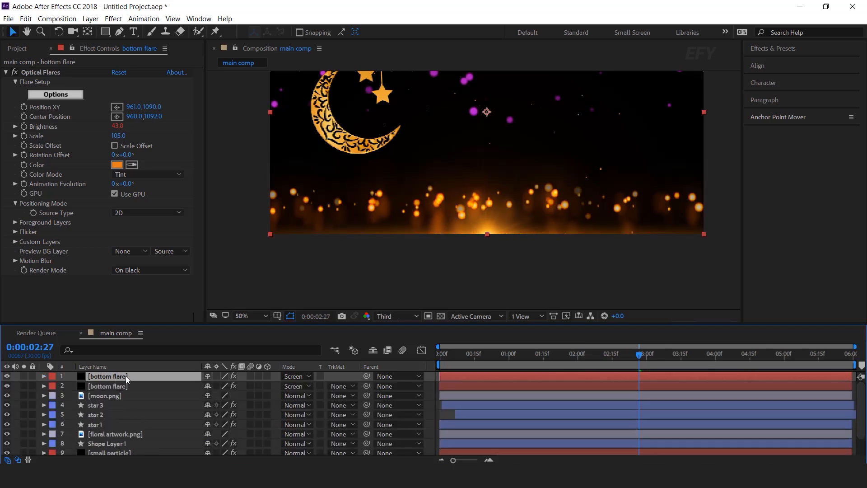
key(Return)
text(top)
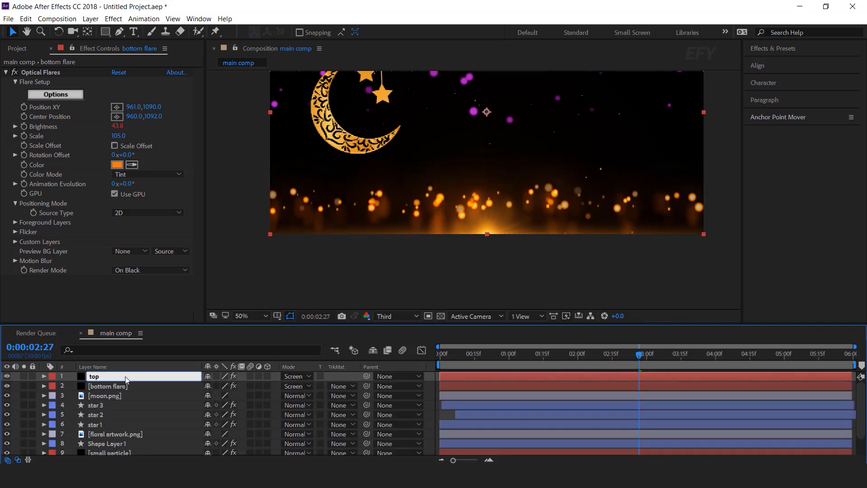
key(Return)
- Move the top flare's position to about 961, 4 and its center to about 962, 0, mid-way along the frame's top edge
click(50, 71)
drag(529, 228, 474, 72)
drag(478, 299, 464, 209)
scroll(469, 92, up, 1)
drag(472, 170, 479, 134)
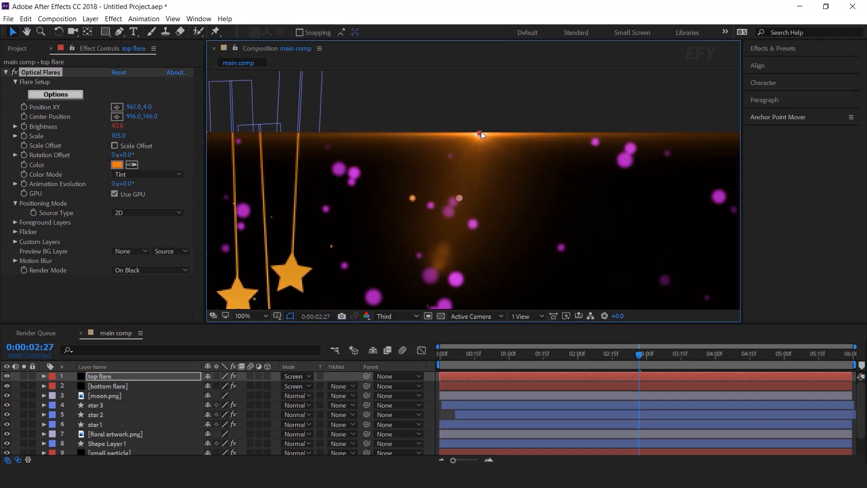
drag(441, 250, 447, 180)
drag(472, 206, 462, 333)
drag(455, 253, 477, 187)
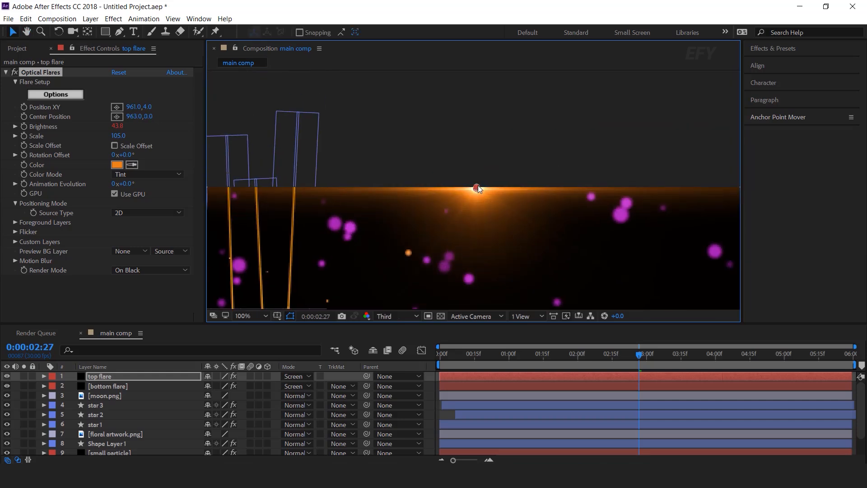
scroll(493, 156, down, 3)
scroll(669, 191, down, 1)
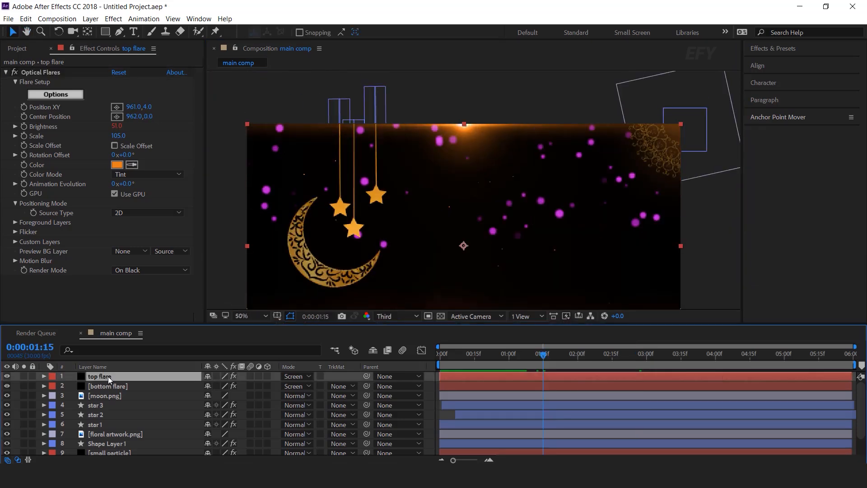
- Apply Fast Box Blur to the top flare layer with Repeat Edge Pixels enabled and a Blur Radius of 5
key(ctrl+space)
text(fas)
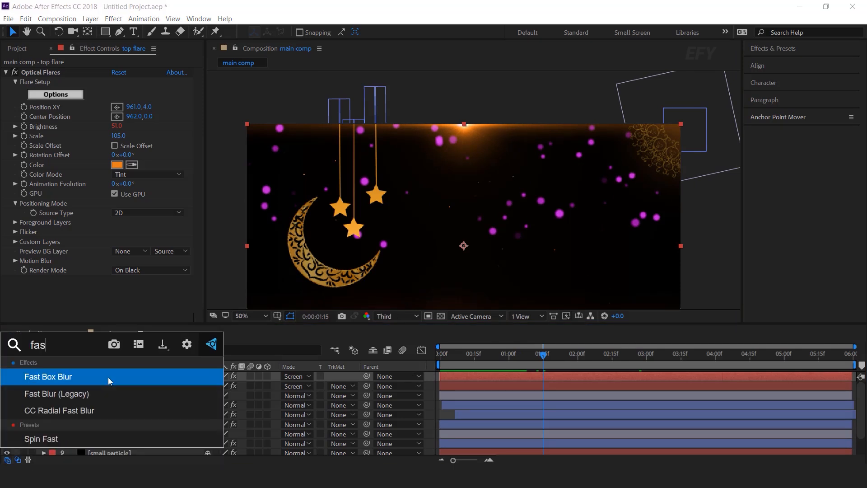
click(109, 378)
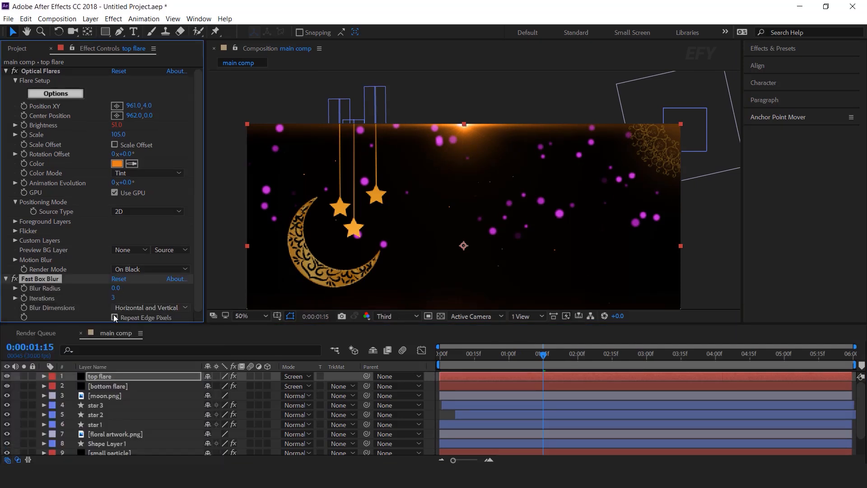
click(114, 317)
click(116, 288)
text(5)
key(Return)
scroll(500, 208, down, 2)
drag(614, 255, 618, 230)
scroll(505, 150, up, 2)
click(5, 72)
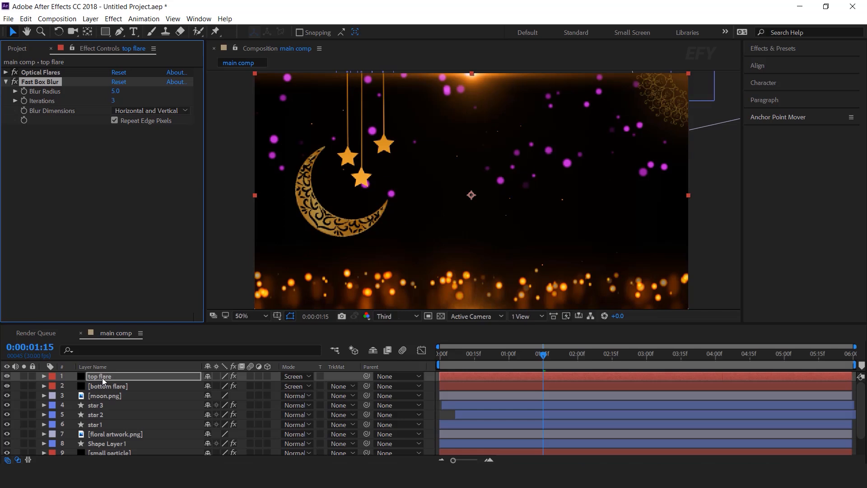
- Duplicate the top flare layer and rename the copy "moon flare"
click(110, 358)
key(ctrl+d)
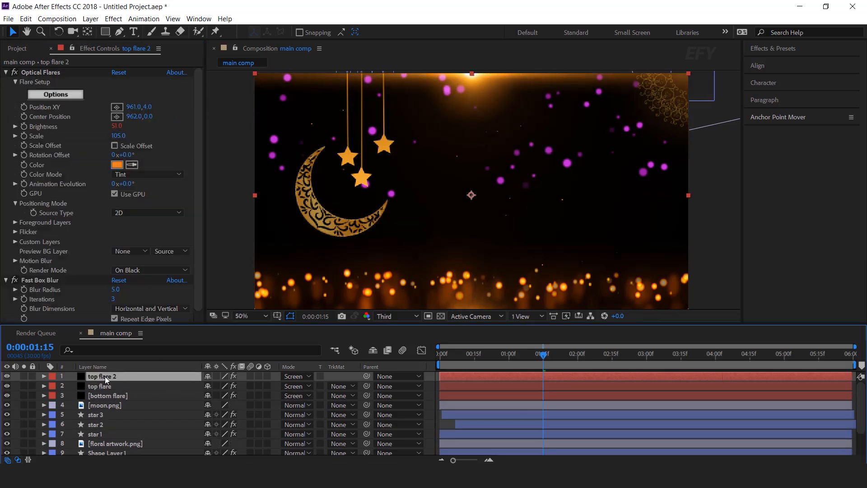
key(Return)
text(moon)
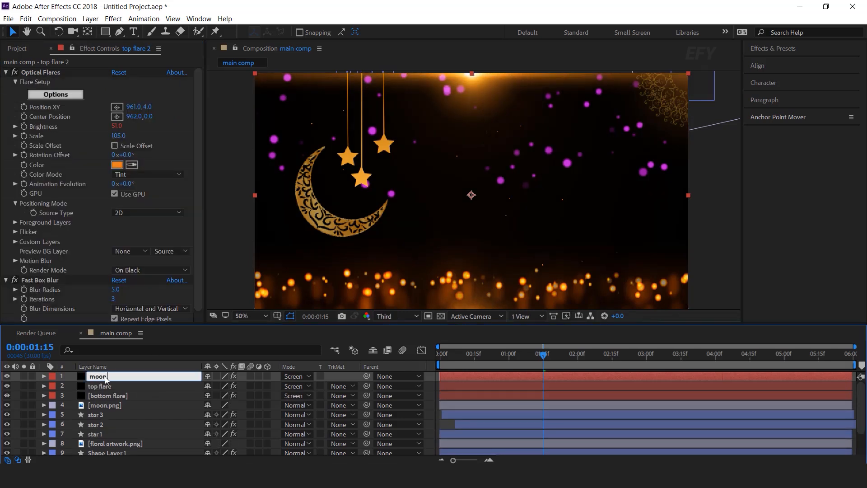
key(Return)
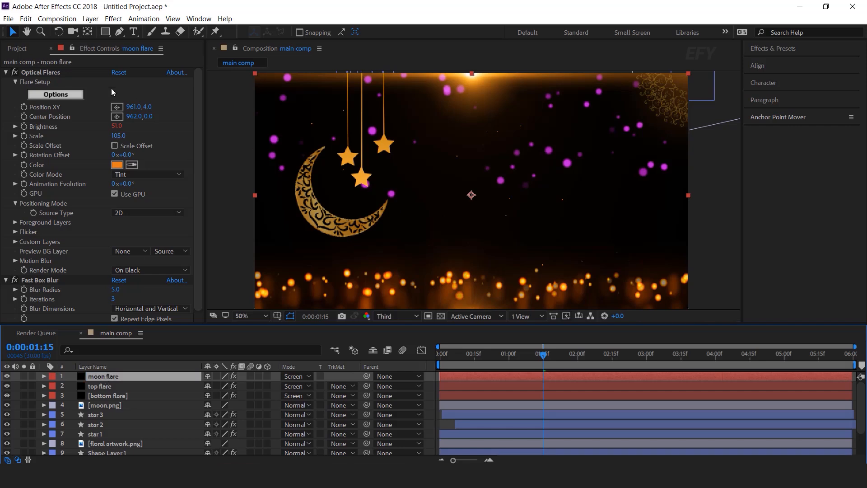
- Move the moon flare's position to about 589, 554 and its center to about 589, 555, on the crescent's lower tip
click(144, 72)
key(space)
drag(472, 101, 398, 214)
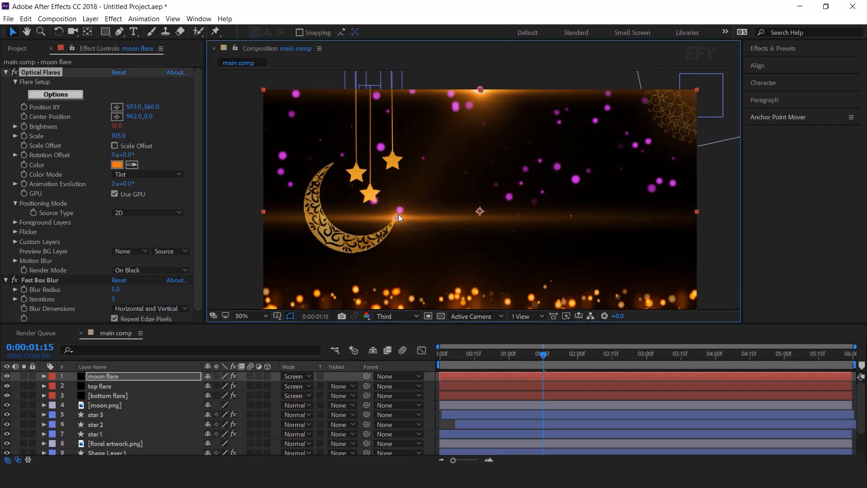
scroll(399, 214, up, 2)
scroll(464, 203, down, 2)
drag(510, 114, 418, 257)
scroll(433, 217, up, 2)
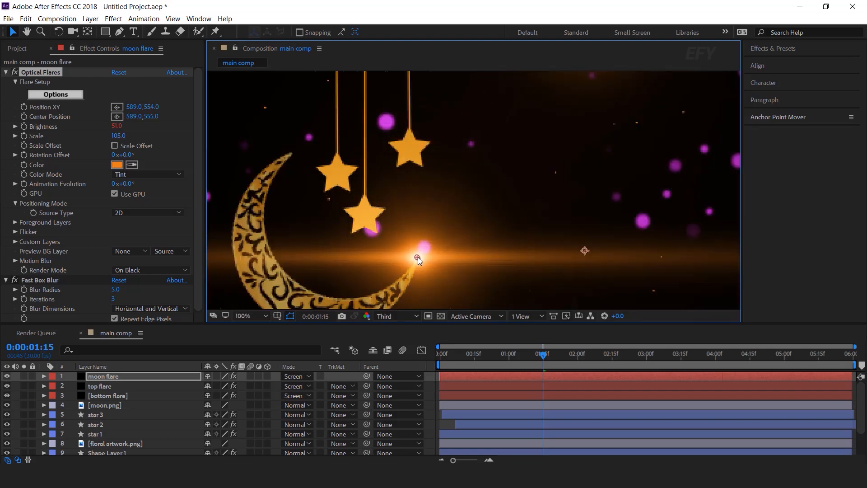
- Remove the Streak object from the moon flare's Optical Flares setup and apply the change
scroll(418, 256, down, 4)
click(51, 94)
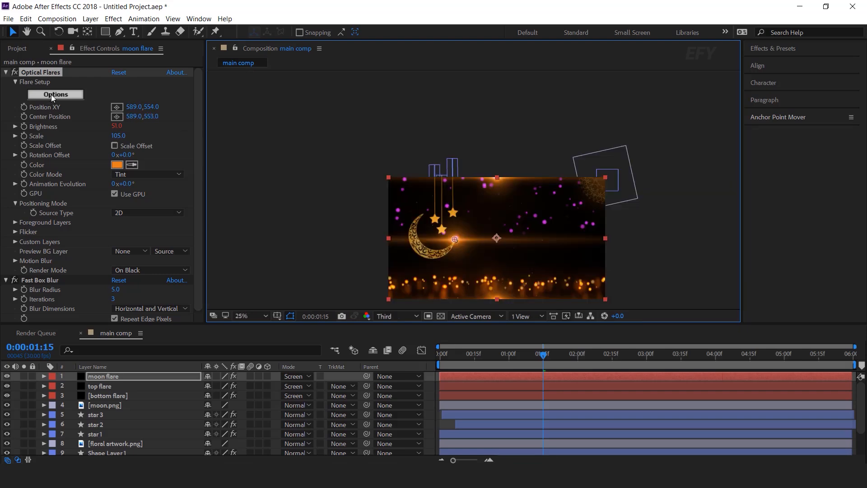
scroll(315, 389, down, 4)
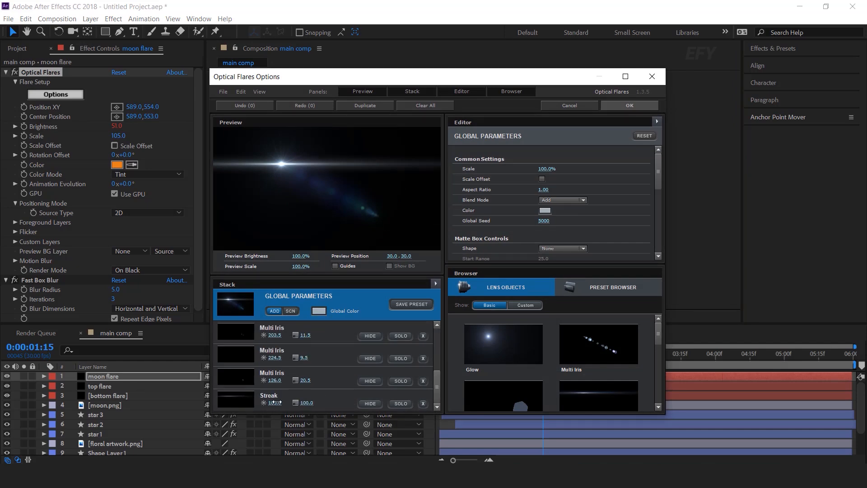
click(423, 404)
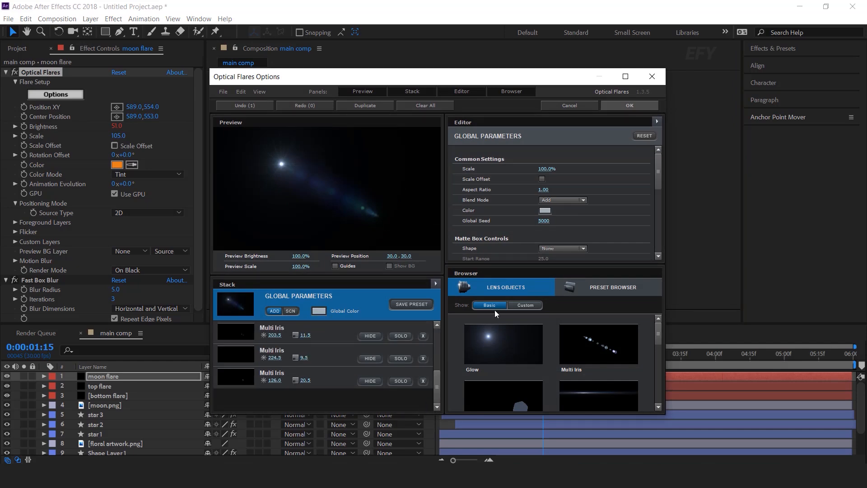
click(625, 107)
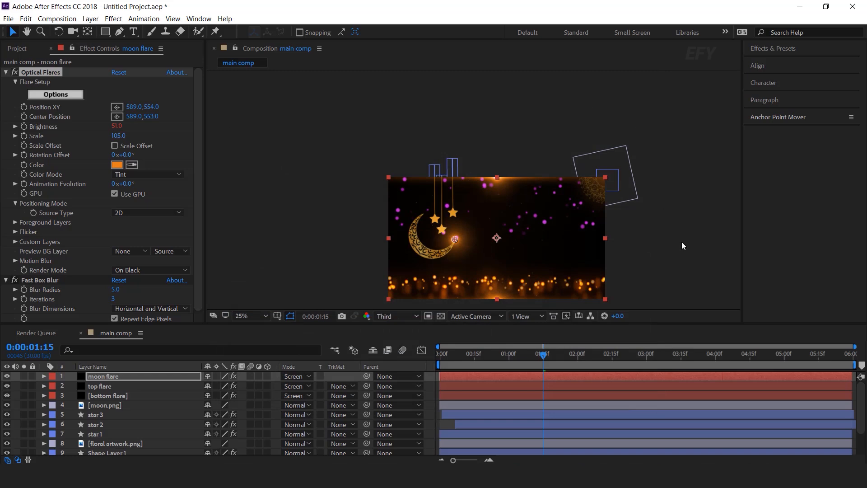
- Reduce the moon flare's Optical Flares scale to about 55 and delete its Fast Box Blur effect
scroll(447, 266, up, 2)
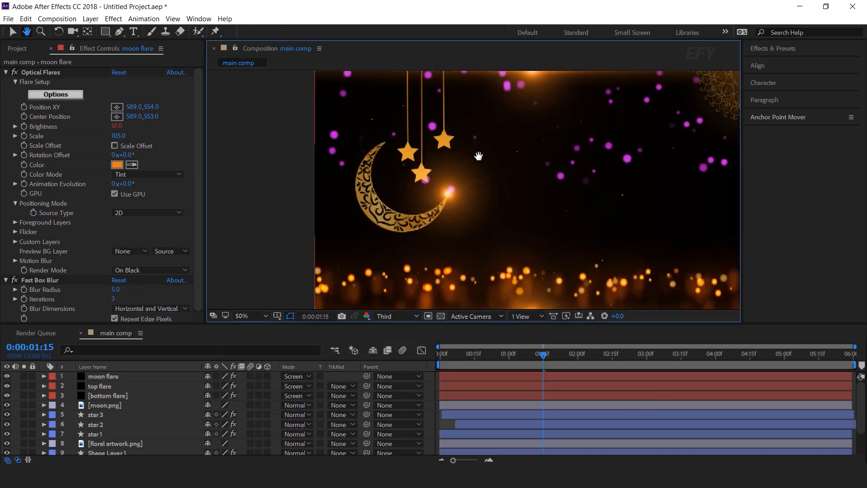
scroll(462, 178, up, 2)
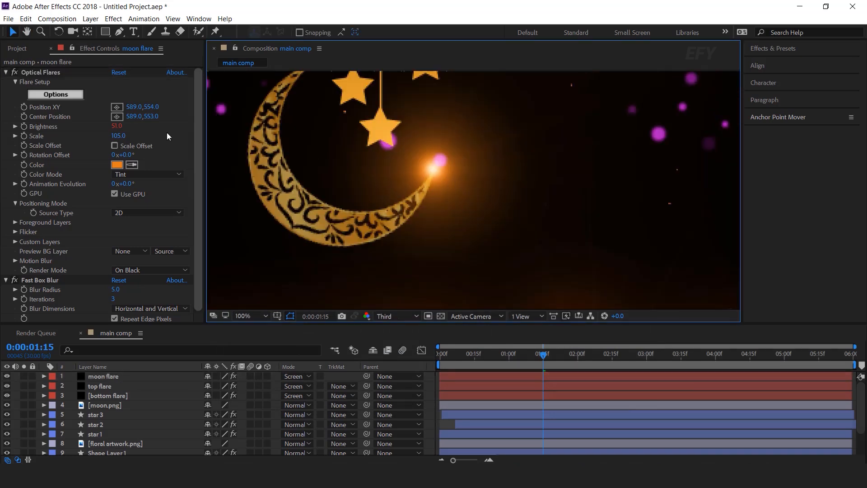
drag(118, 136, 90, 134)
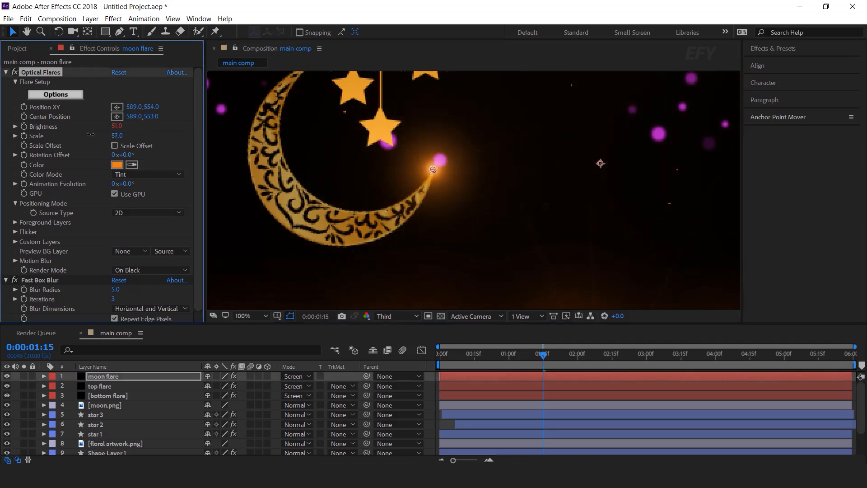
click(36, 280)
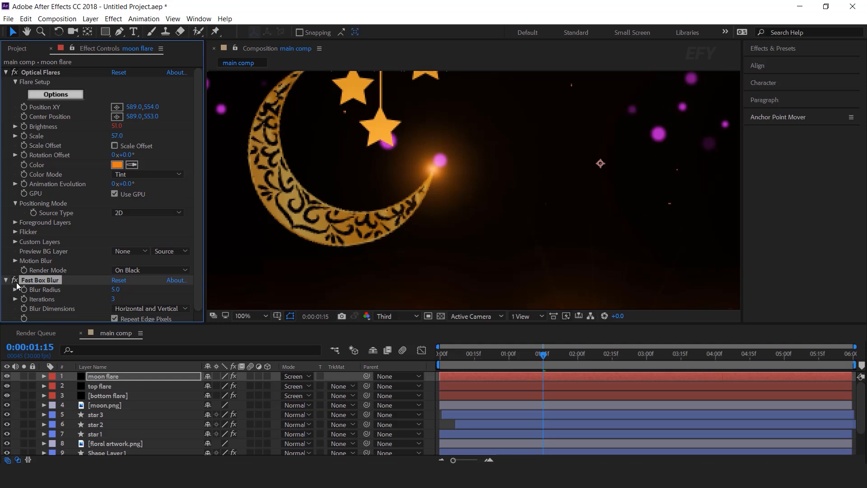
key(Delete)
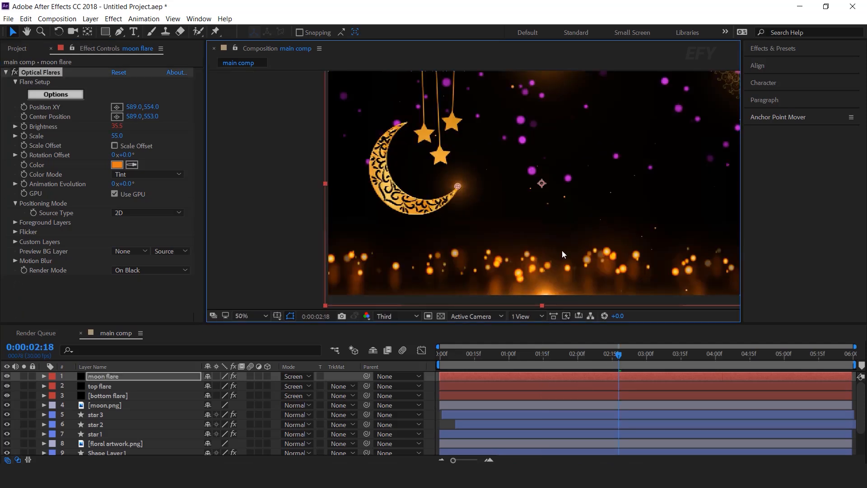
- Keyframe the moon flare's opacity at 100% at 0:00:02:18 and 0% at 0:00:01:08
drag(539, 211, 479, 212)
click(110, 381)
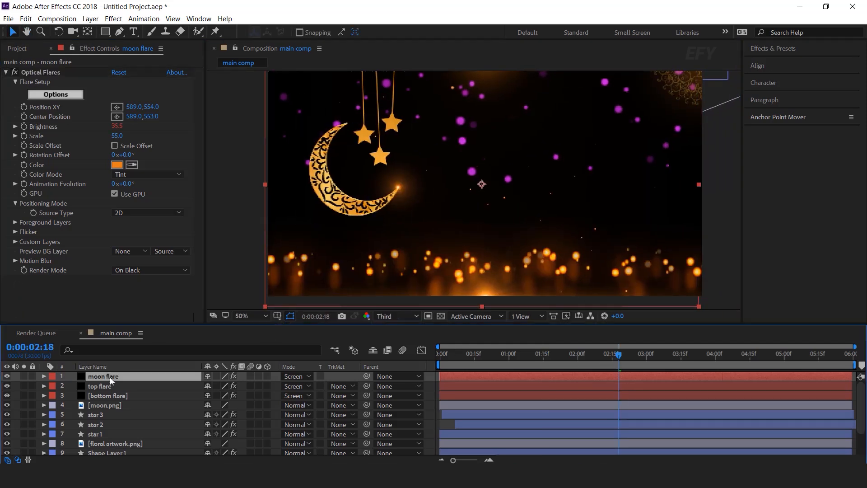
key(t)
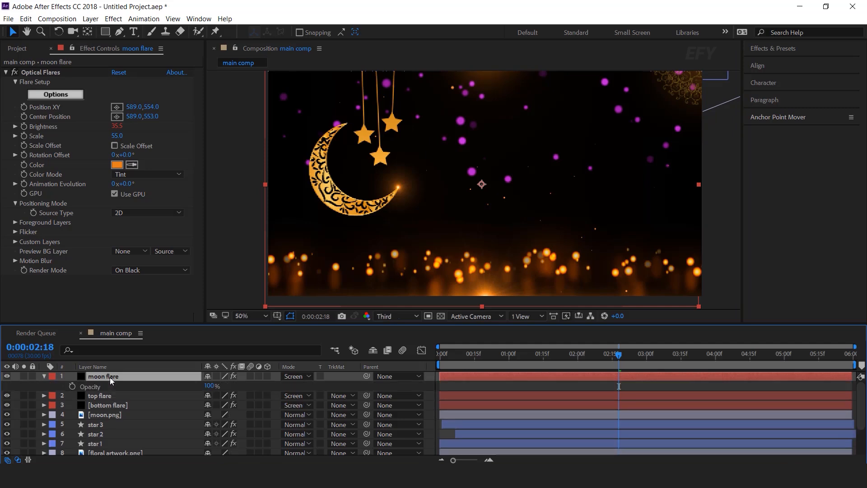
click(72, 386)
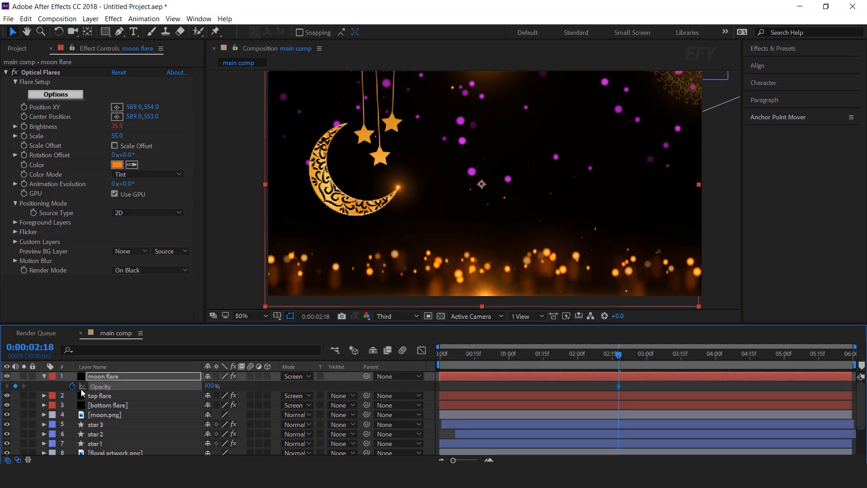
drag(620, 357, 526, 369)
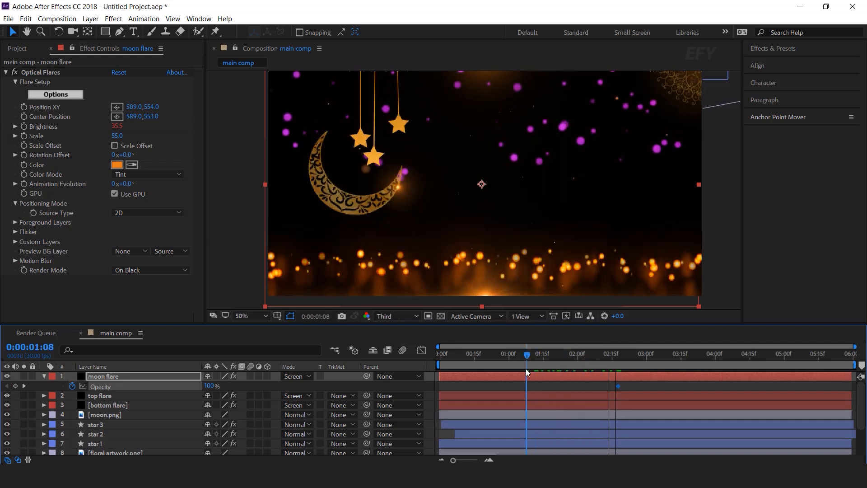
drag(211, 389, 176, 409)
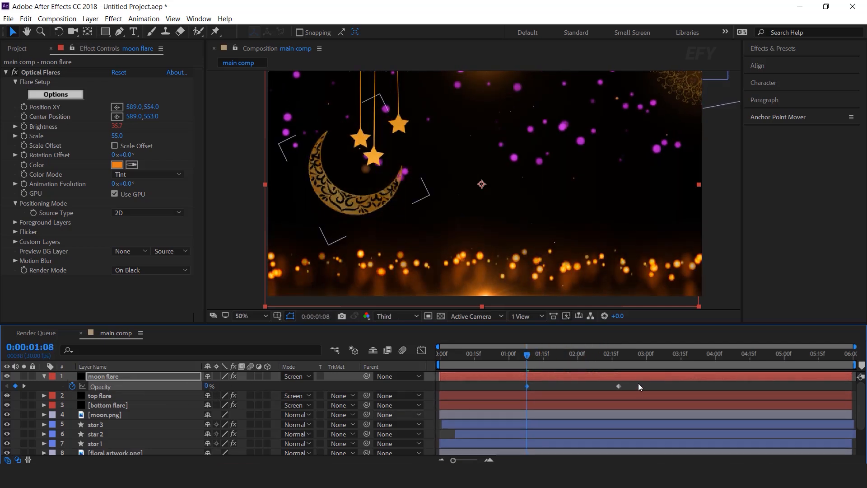
- Preview the moon flare's fade-in from the start of the timeline, then inspect the frame at 0:00:03:07 and collapse the layer
drag(485, 357, 443, 359)
key(space)
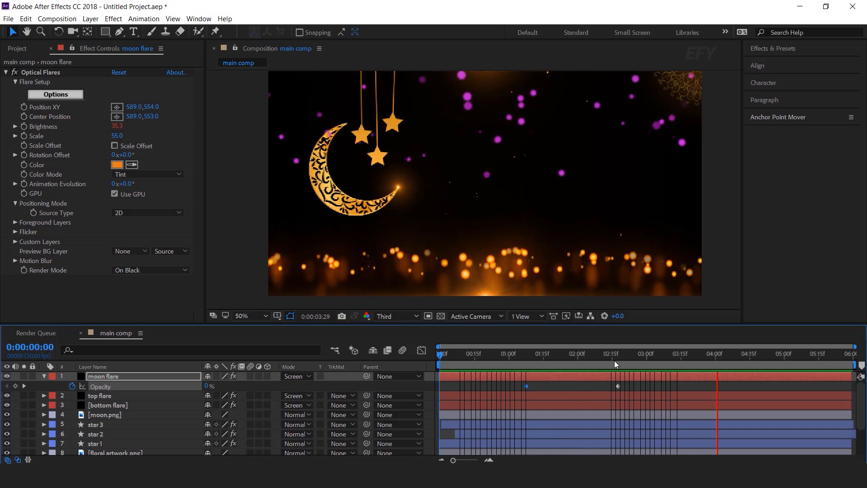
click(663, 358)
scroll(532, 209, down, 2)
click(541, 189)
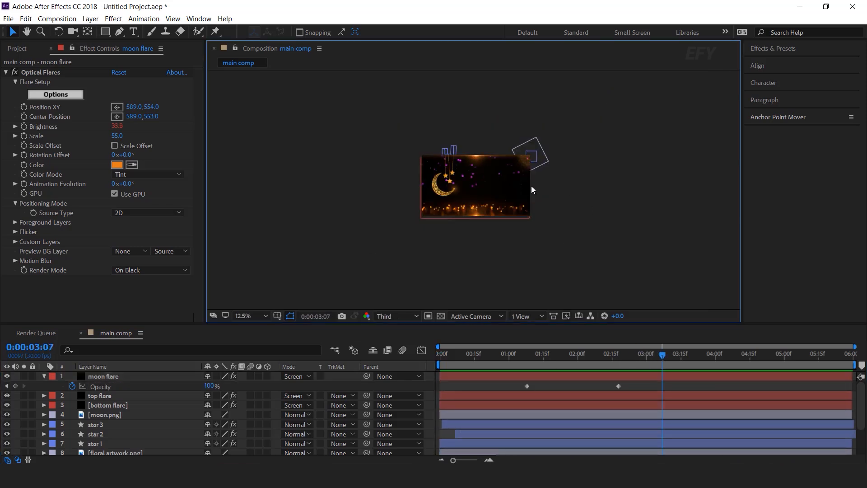
scroll(537, 190, up, 1)
click(44, 376)
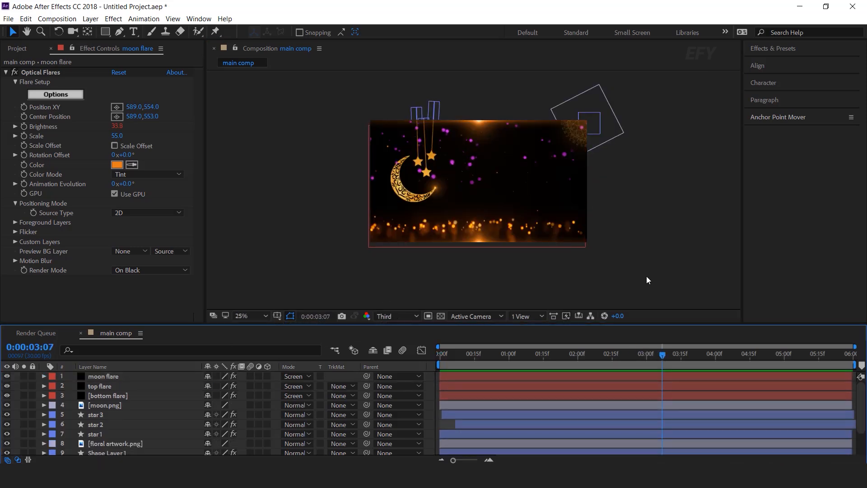
scroll(483, 190, up, 1)
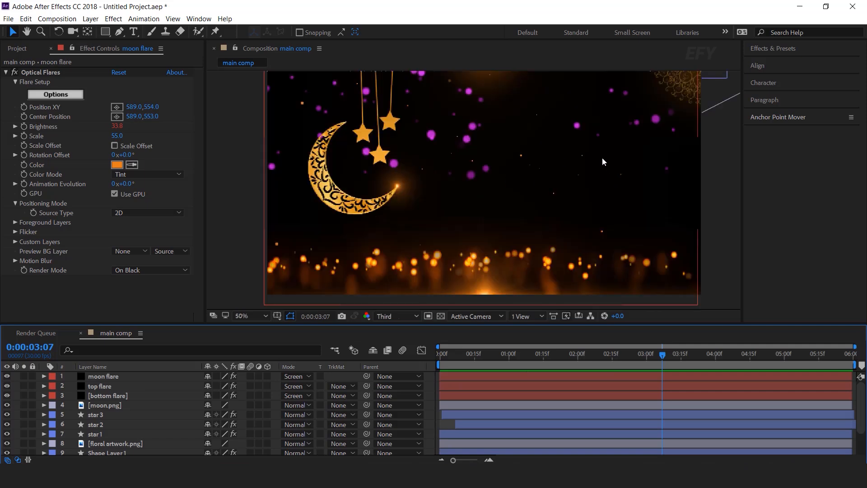
- Create a new composition named "text 1", 1200 px wide and 400 px high
click(17, 48)
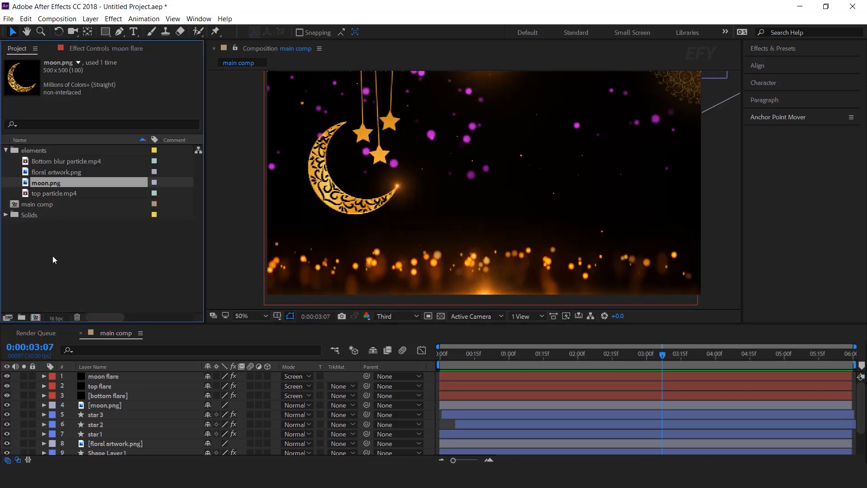
click(52, 255)
click(36, 318)
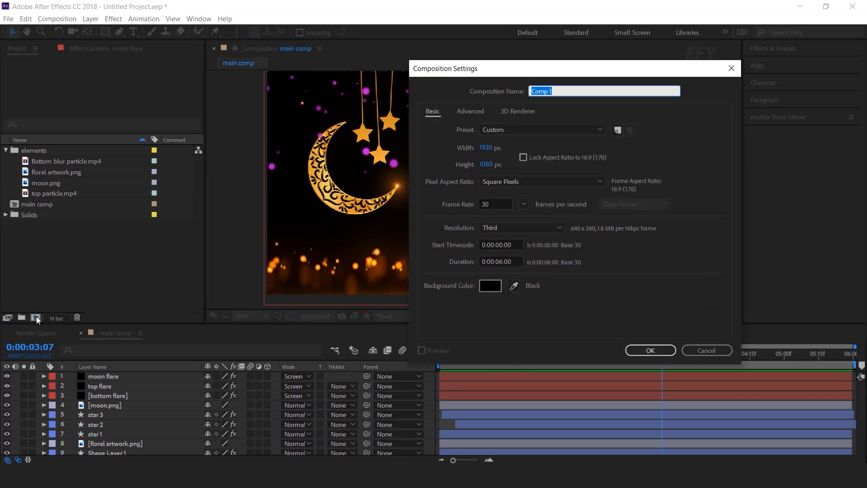
text(text 1)
click(492, 150)
text(1)
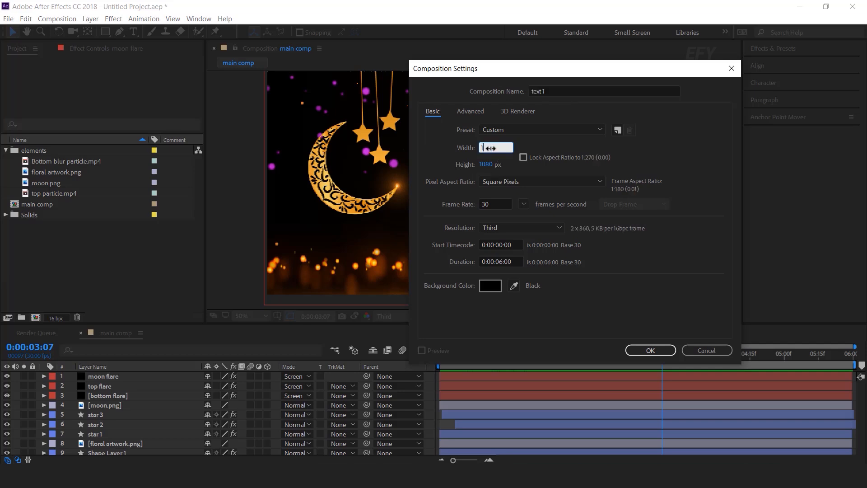
text(200)
key(Tab)
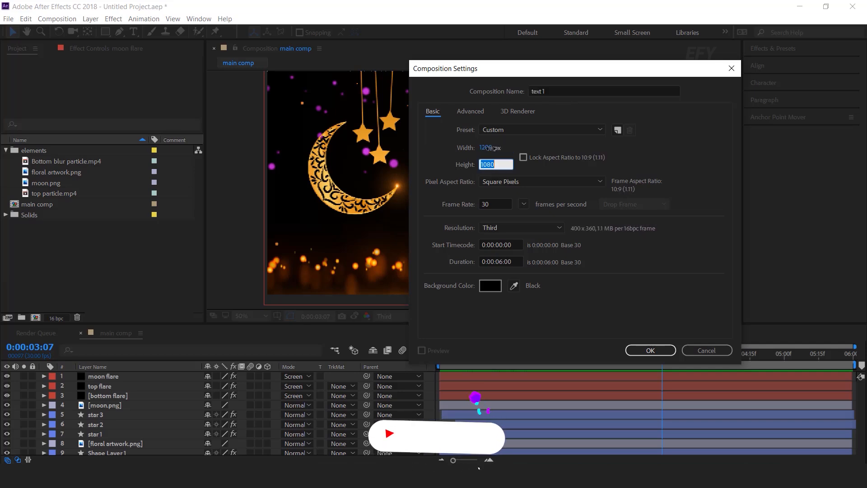
text(400)
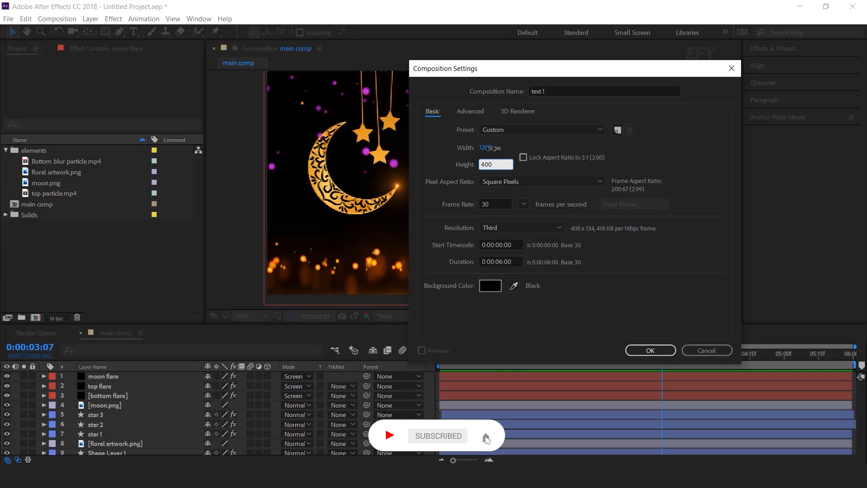
key(Return)
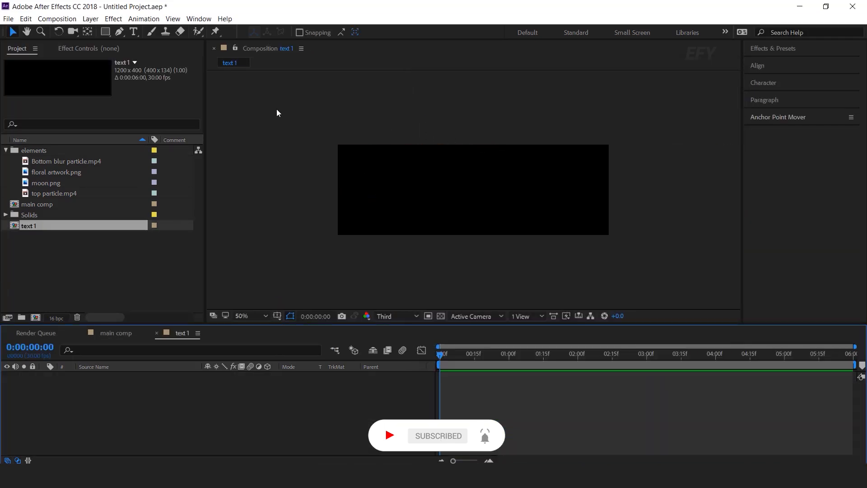
- Add the text "Ramadan Kareem" in the middle of the text 1 composition, in Admiration Pains at 100 px
click(134, 31)
click(374, 206)
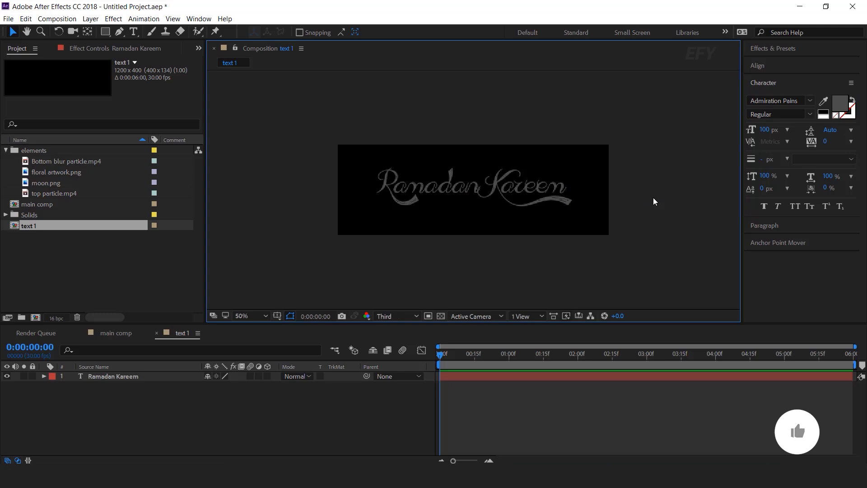
click(265, 415)
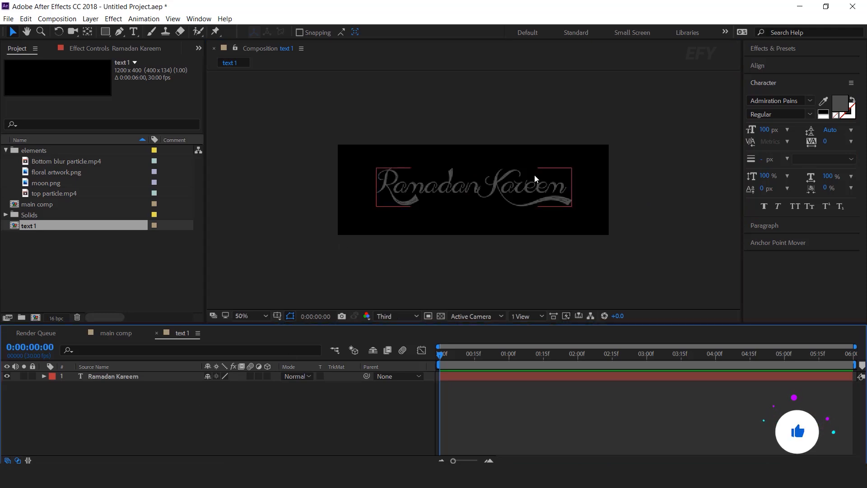
- Add a text animator with Opacity and Blur properties to the Ramadan Kareem layer
click(115, 377)
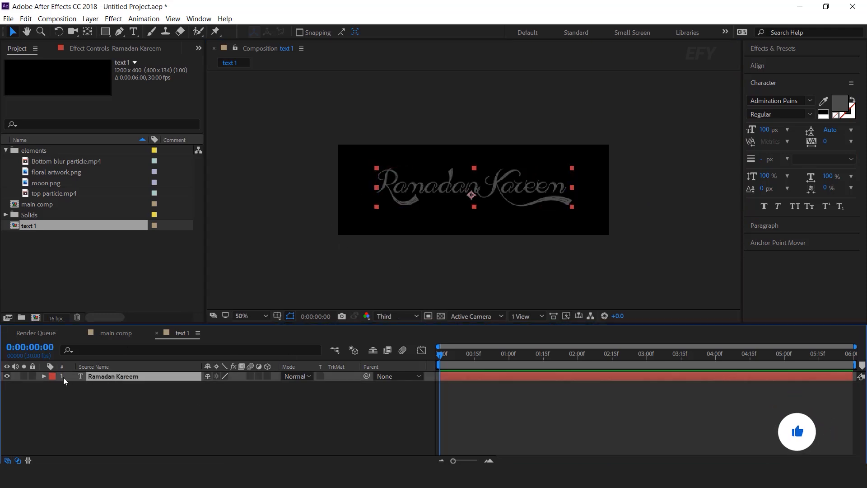
click(44, 376)
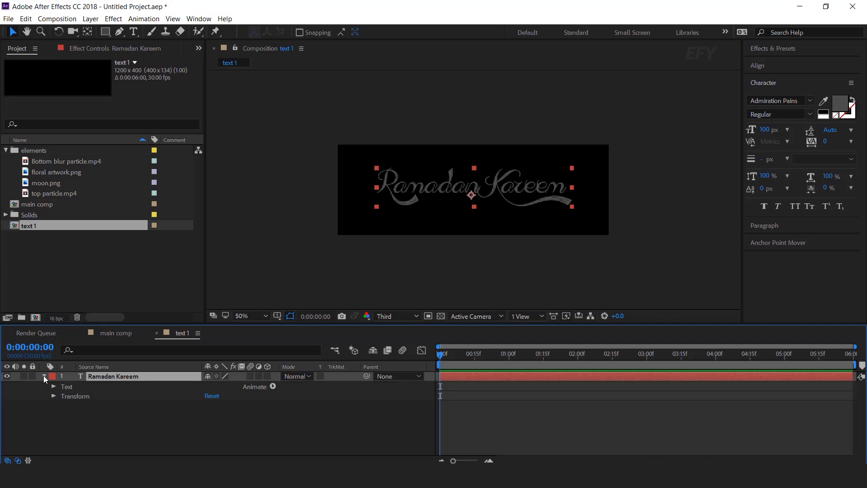
click(272, 386)
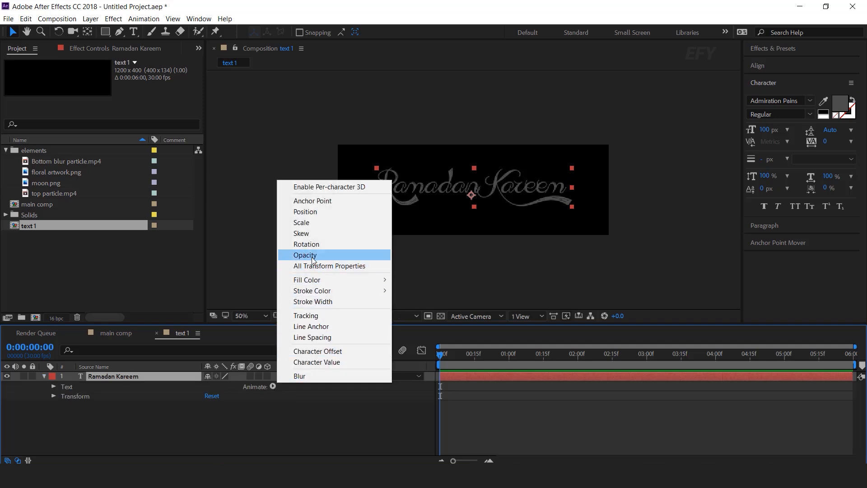
click(309, 263)
click(272, 387)
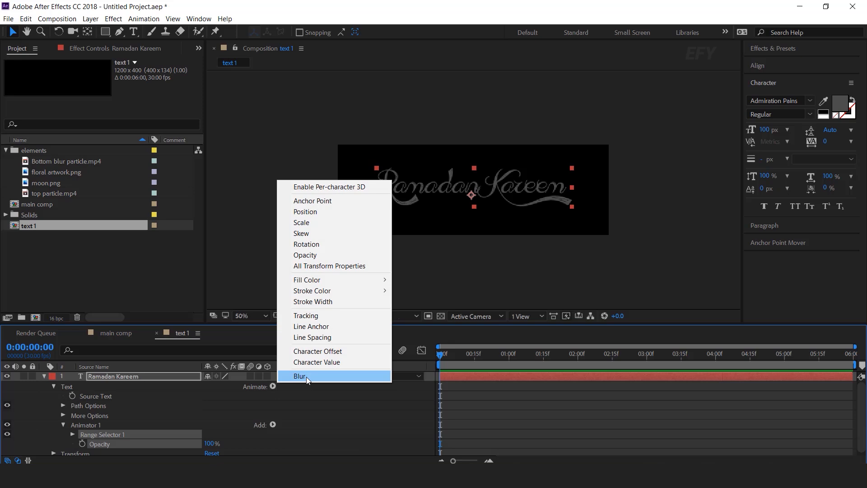
click(306, 376)
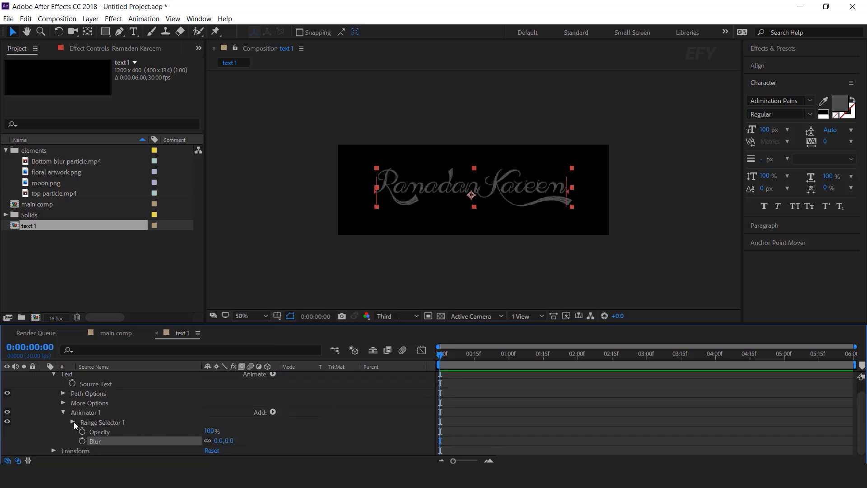
- In Range Selector 1's advanced settings, set Shape to Ramp Up and turn Randomize Order on
click(72, 421)
scroll(74, 422, down, 2)
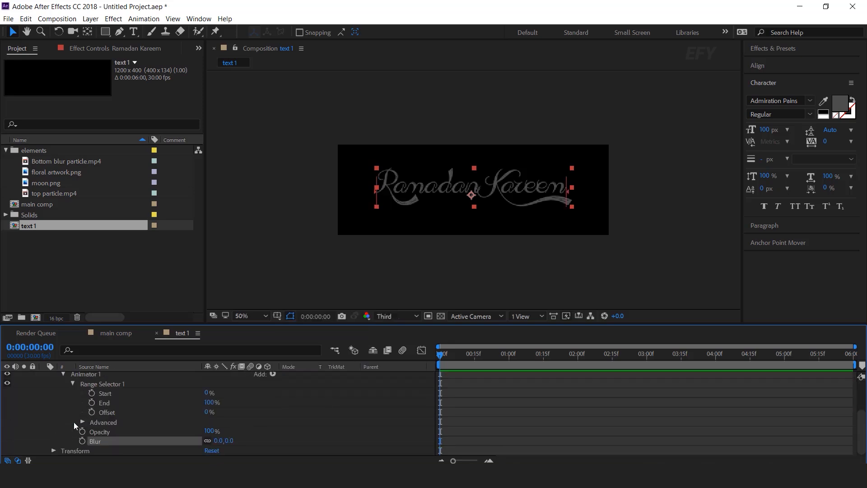
click(82, 421)
scroll(82, 421, down, 3)
scroll(85, 427, down, 3)
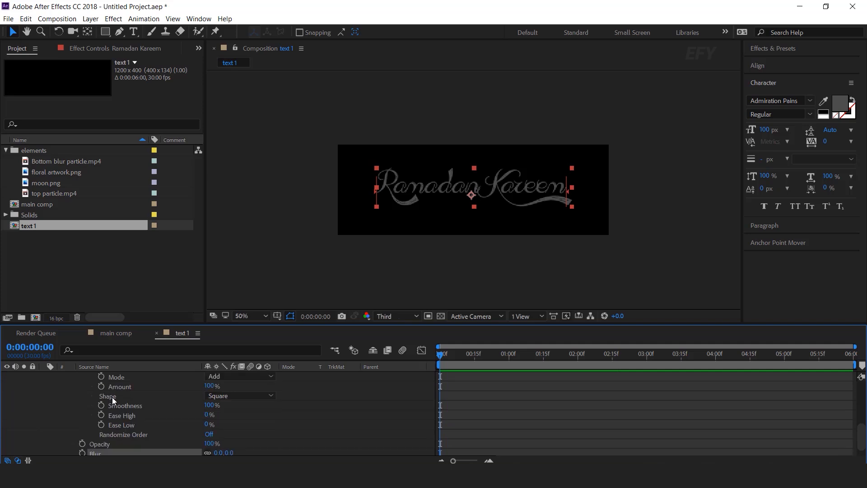
click(122, 396)
click(239, 396)
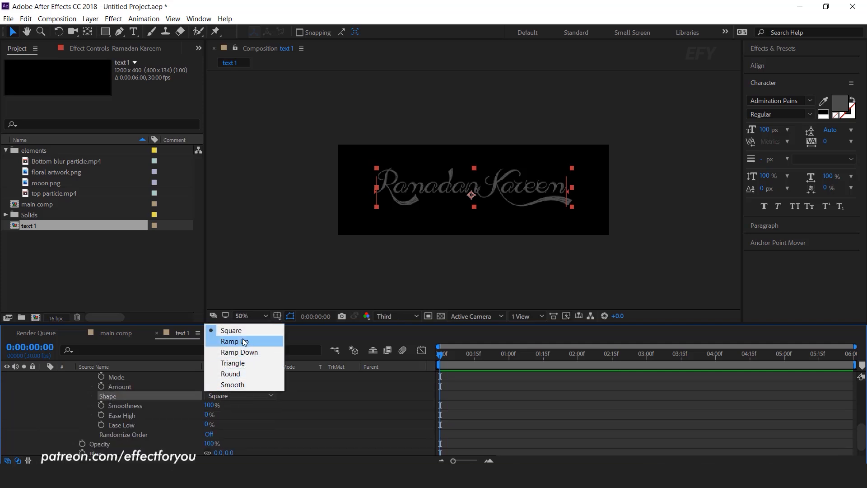
click(253, 341)
click(132, 425)
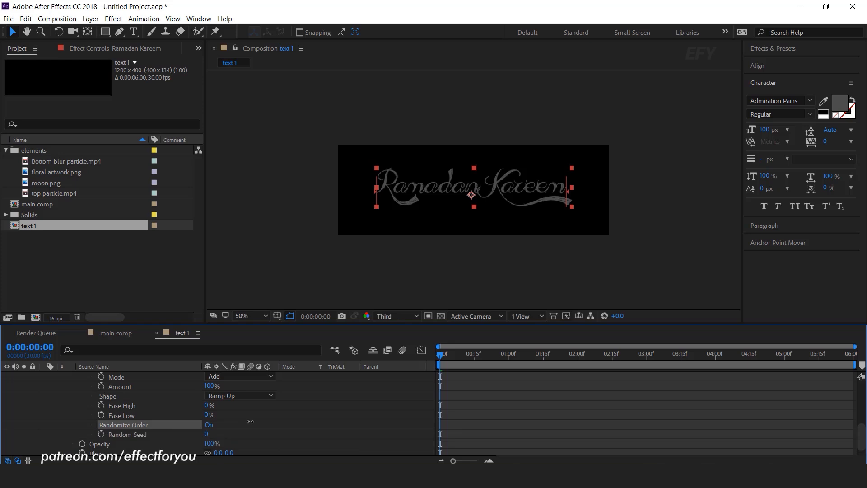
- Enable keyframing for Range Selector 1's Offset at 0:00 and set it to -100%
scroll(250, 421, up, 6)
click(83, 405)
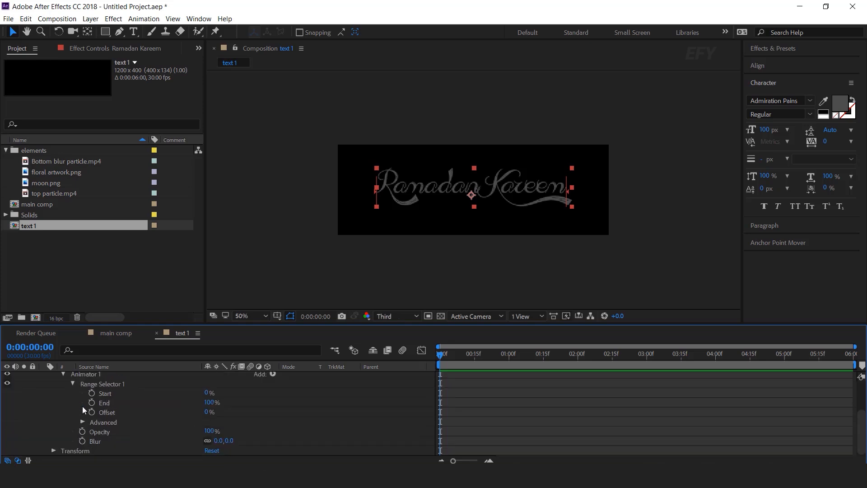
click(106, 385)
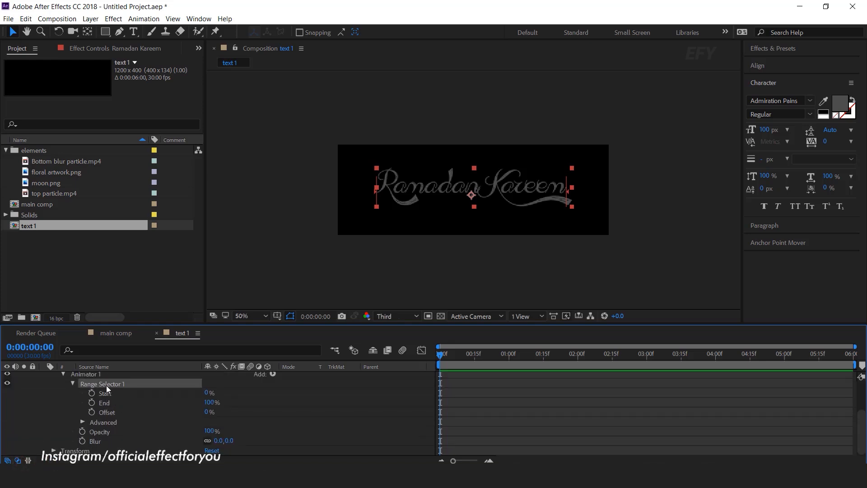
click(106, 412)
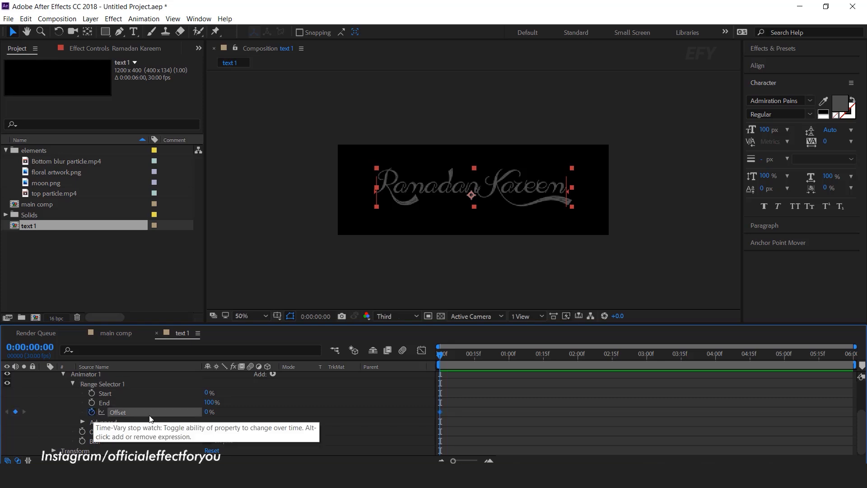
click(92, 412)
click(209, 412)
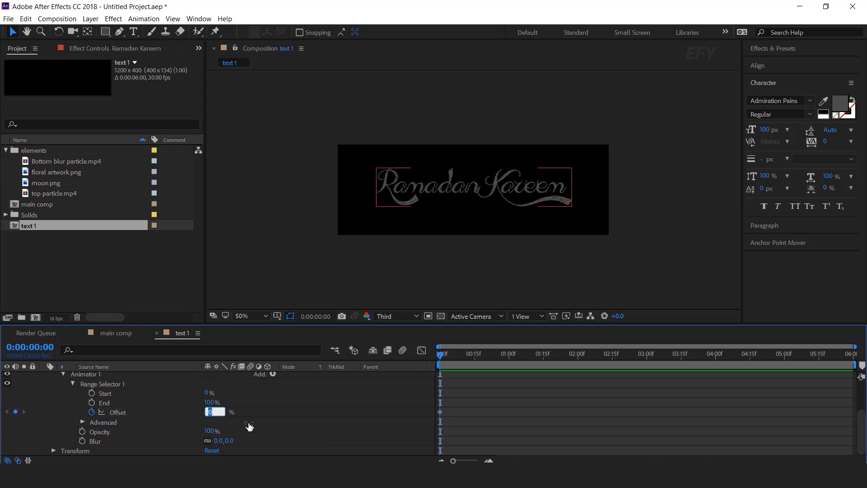
key(Return)
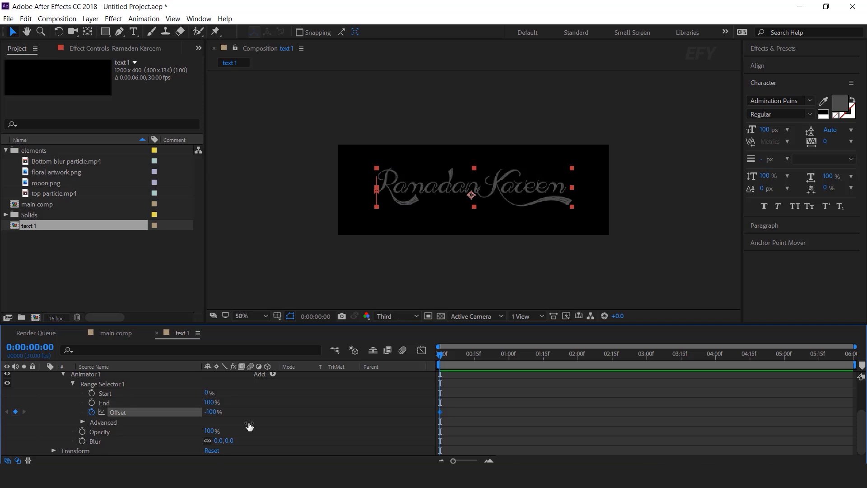
- At 1 second, set Range Selector 1's Offset to 100%
drag(445, 355, 510, 359)
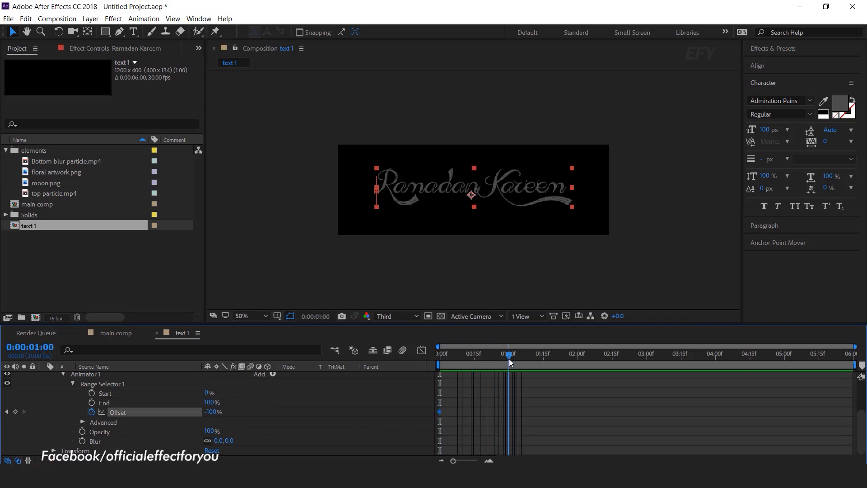
click(212, 412)
text(10)
key(Return)
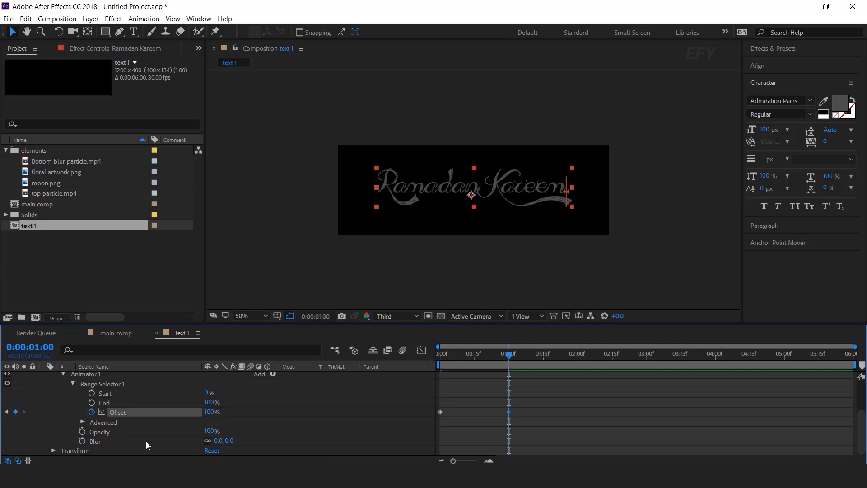
- Set the text animator's Opacity to 0% and its Blur to 20
click(210, 432)
text(0)
key(Return)
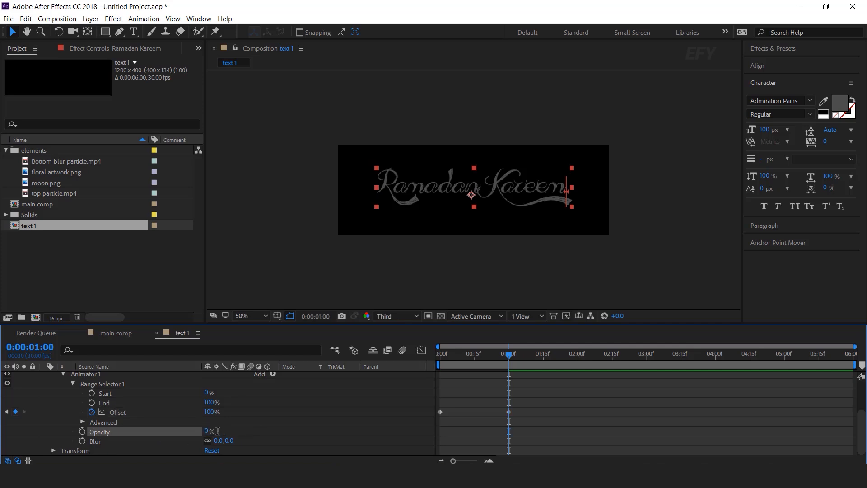
click(229, 440)
text(20)
key(Return)
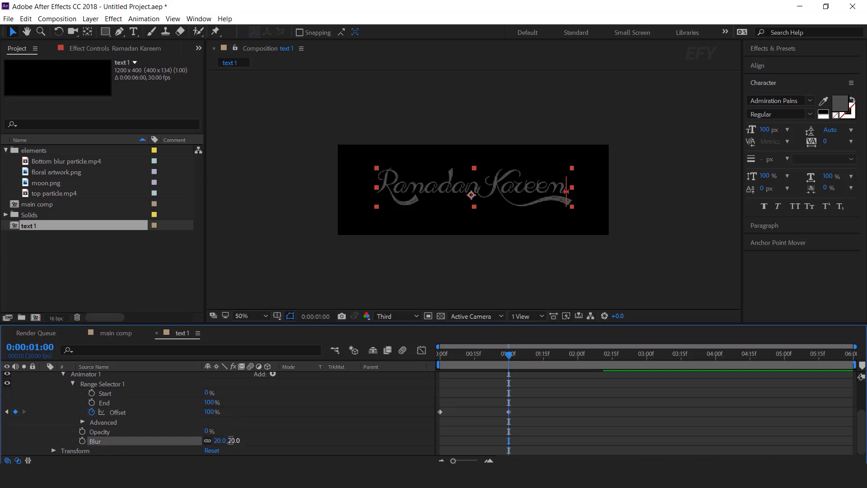
- Preview the text reveal and slow it by moving the second Offset keyframe to just before 01:15
key(Home)
key(space)
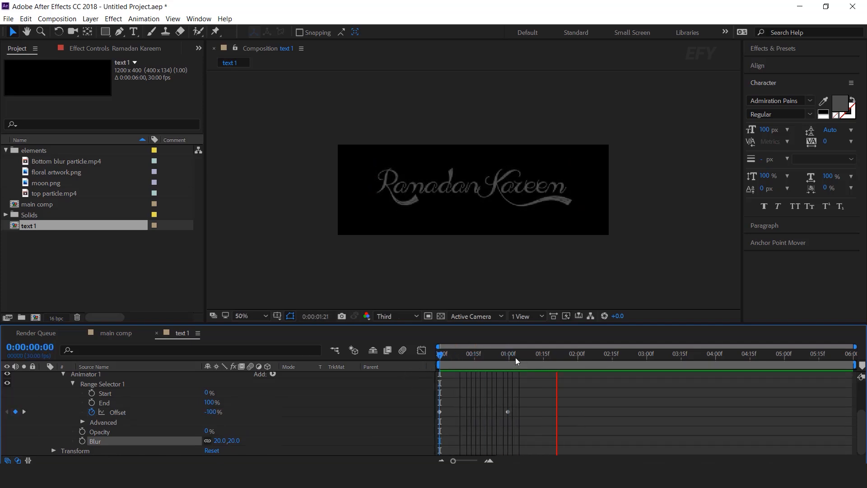
key(space)
click(494, 357)
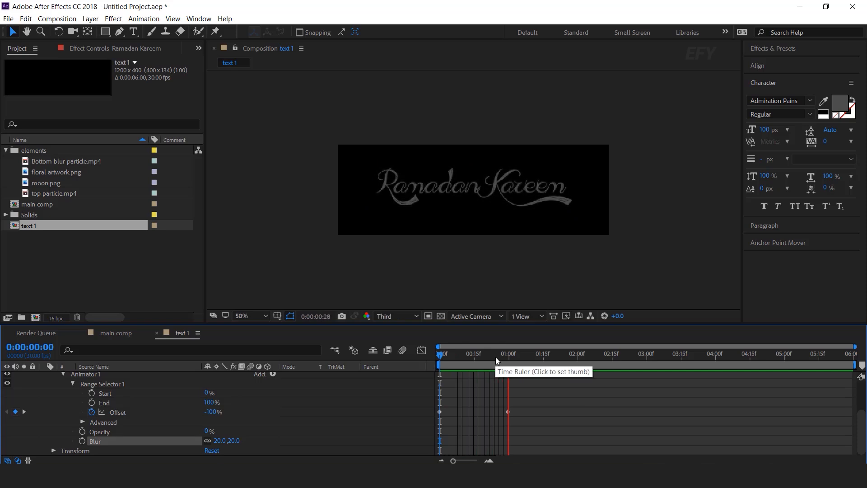
drag(509, 411, 545, 411)
key(Home)
key(space)
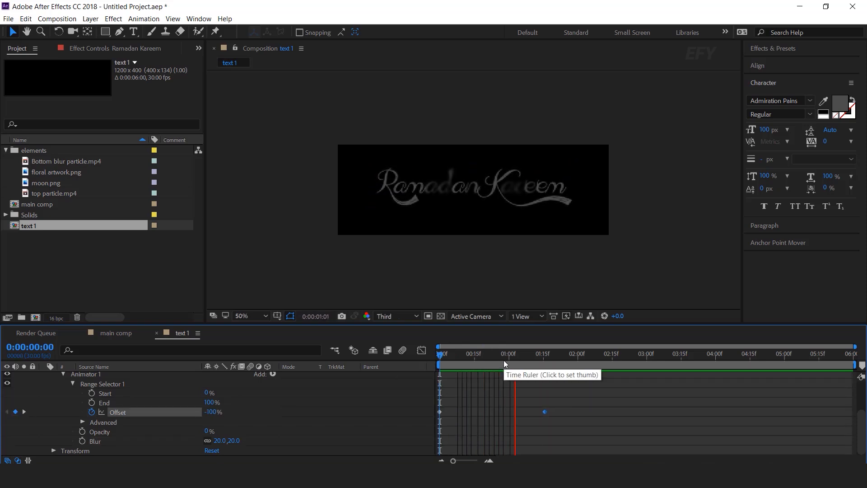
key(space)
drag(547, 413, 537, 413)
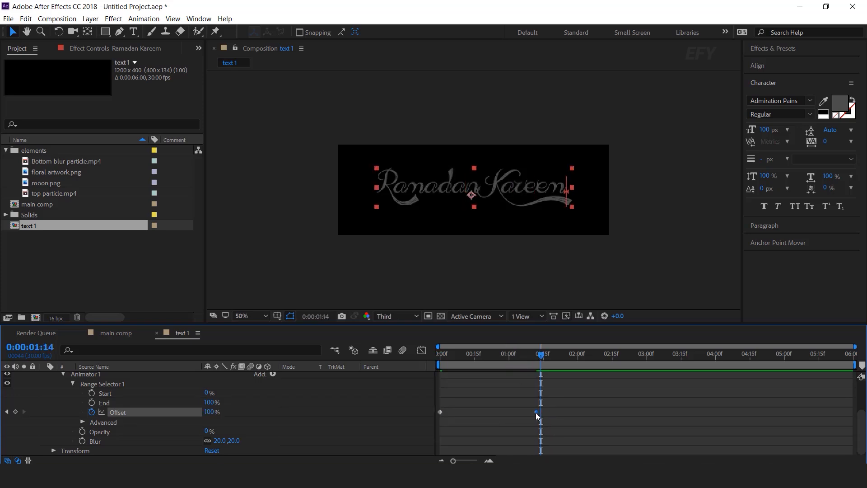
- Return to main comp and place the text 1 composition as its topmost layer
click(157, 332)
click(31, 227)
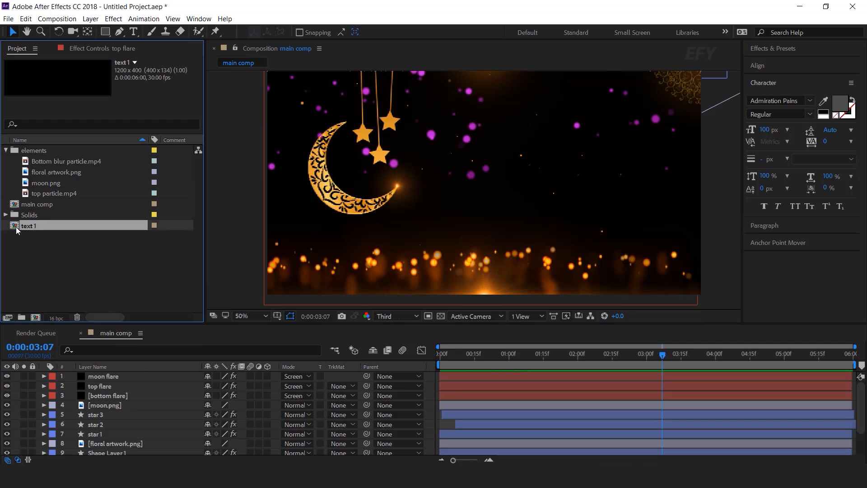
drag(109, 377, 101, 377)
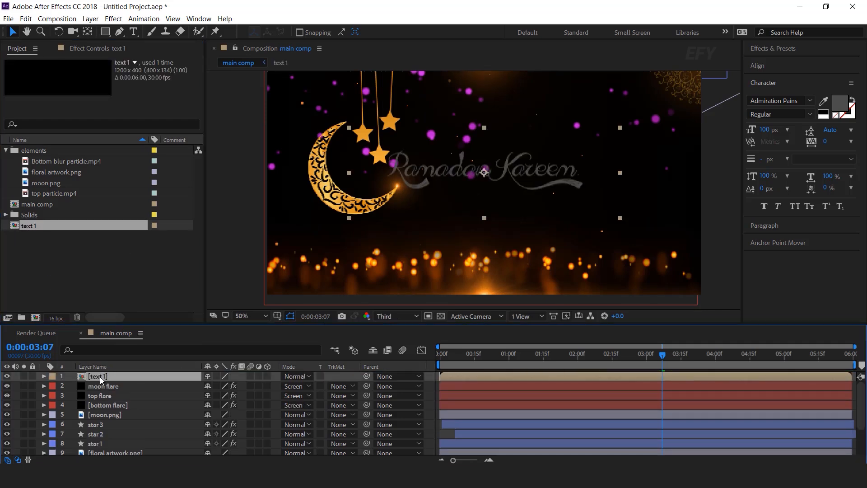
- Apply a Fill effect to the text 1 layer and sample its colour from the golden moon
key(ctrl+space)
text(fil)
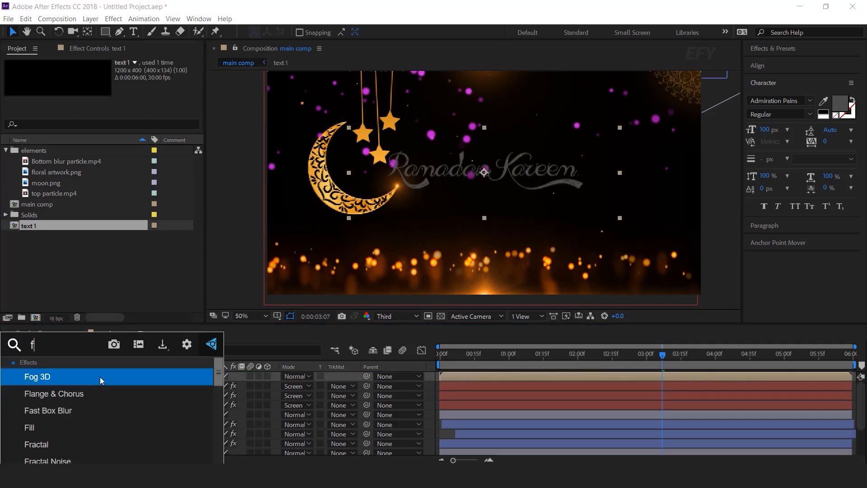
key(Return)
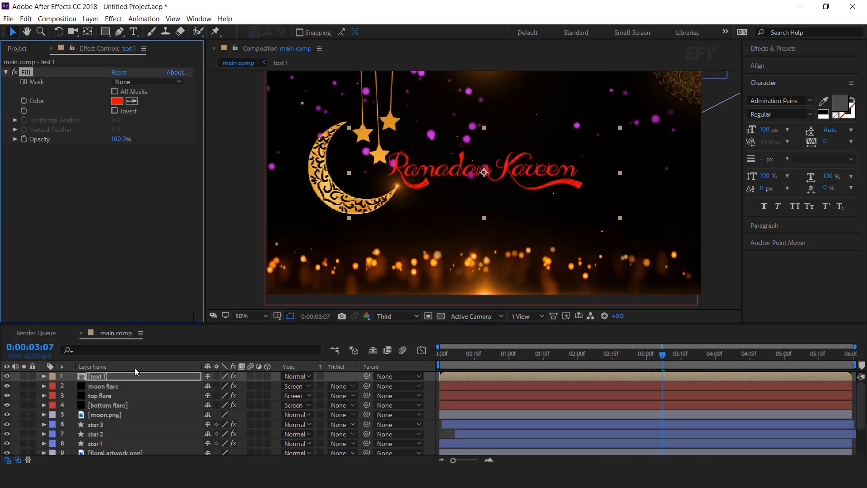
click(328, 194)
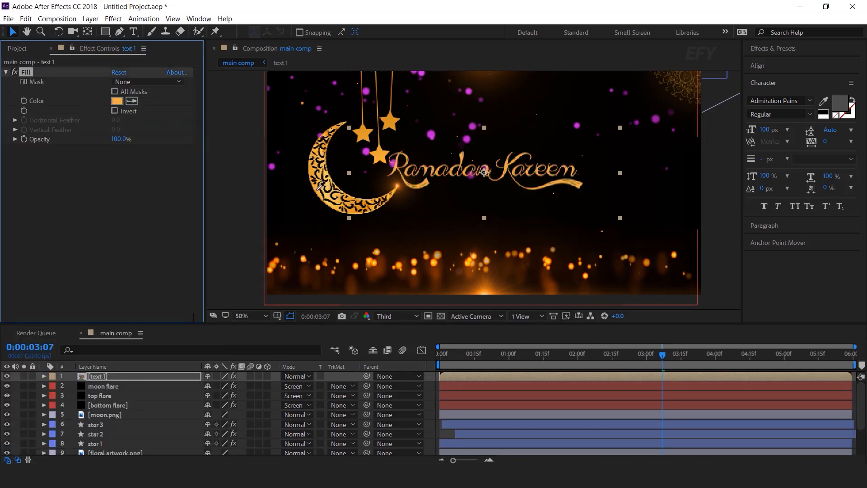
click(6, 72)
- Move the Ramadan Kareem text to the empty area beside the moon and scale it down slightly
drag(493, 171, 564, 179)
drag(690, 180, 662, 179)
drag(574, 180, 590, 181)
- Delay the start of the text 1 layer to about 0:23 and preview the reveal in main comp
drag(511, 353, 403, 378)
key(space)
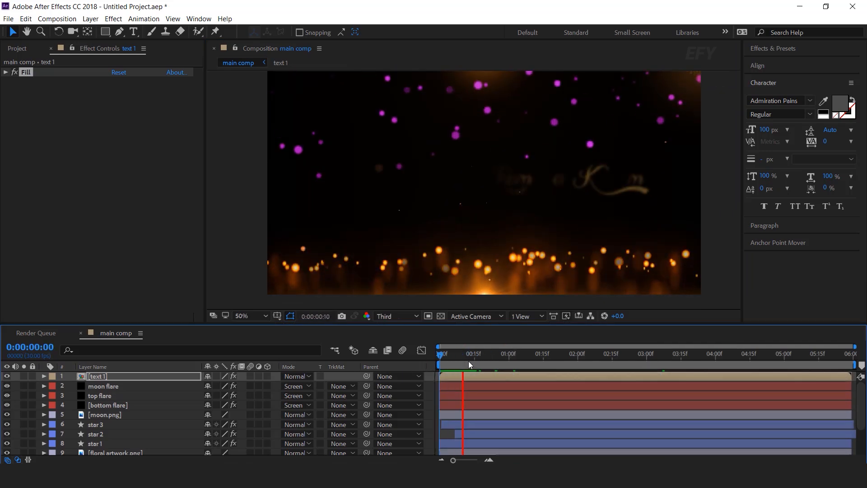
click(472, 358)
drag(461, 359, 555, 374)
click(495, 373)
click(523, 357)
drag(482, 357, 437, 361)
key(space)
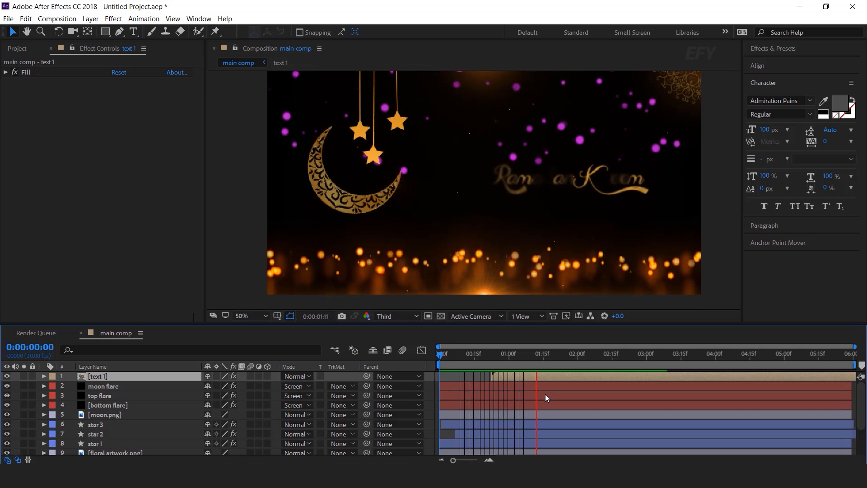
drag(680, 356, 606, 365)
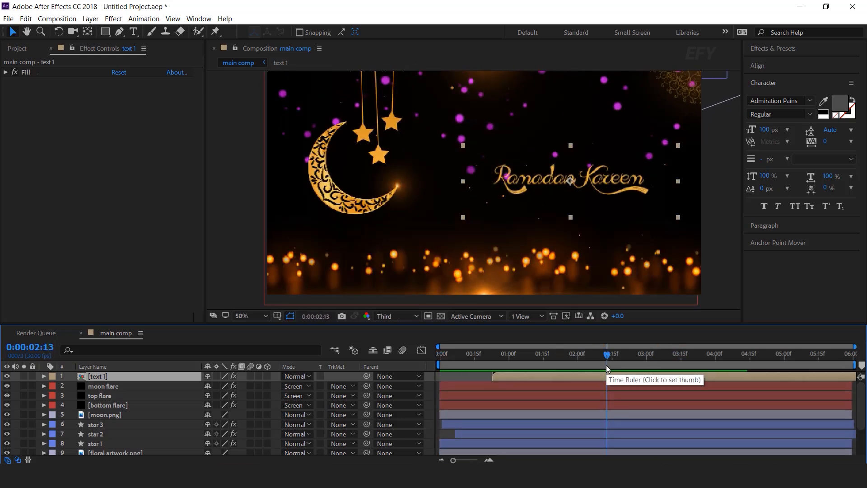
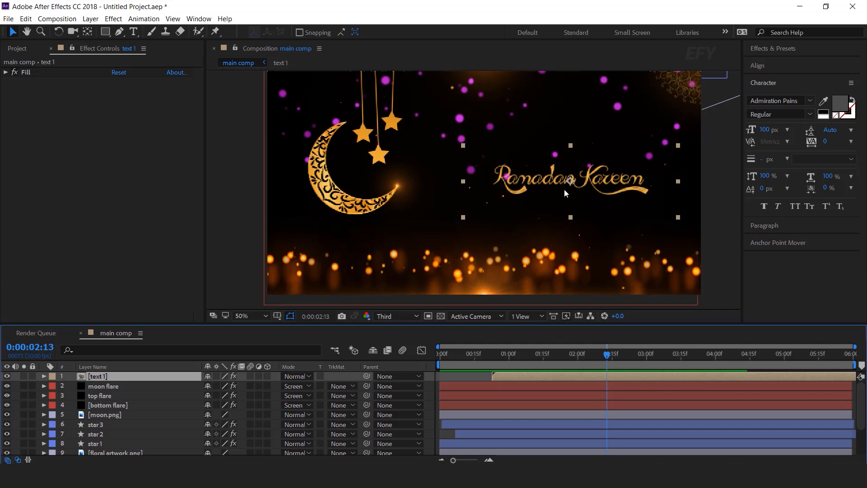
- Create a new black 1920 x 1080 px solid named "text flare"
right_click(232, 165)
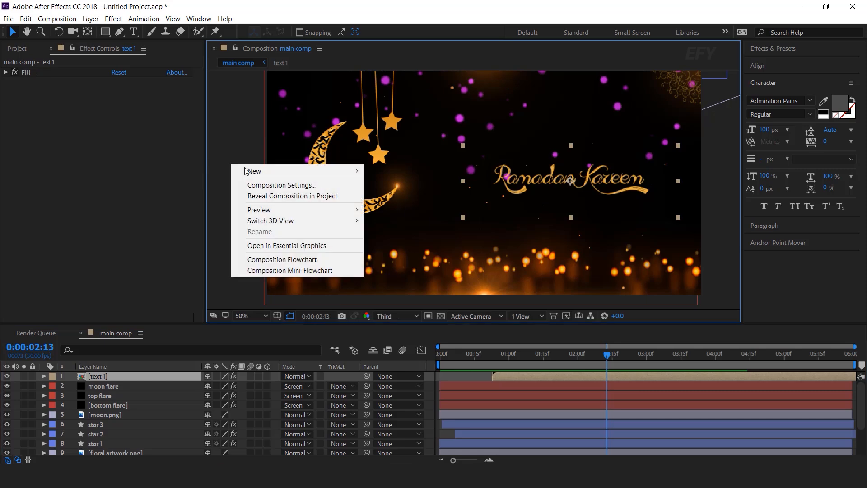
mouse_move(250, 168)
click(391, 197)
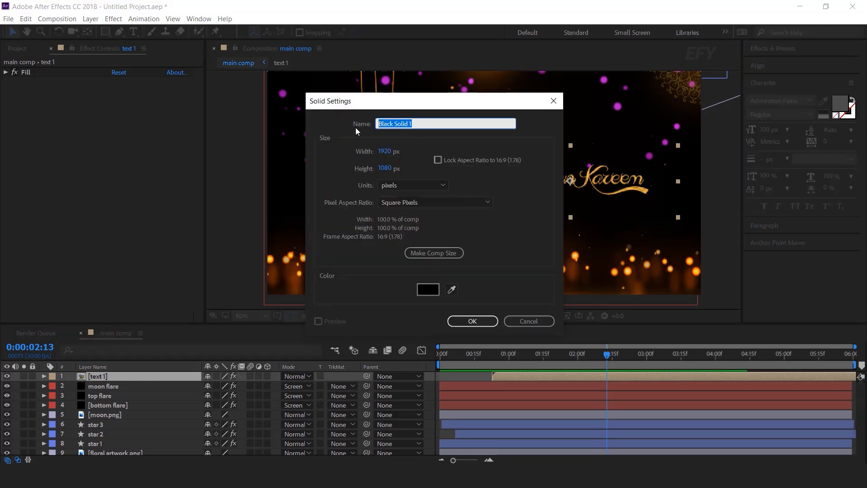
text(text flare)
key(Return)
- Apply Optical Flares to the text flare layer and set its blending mode to Screen
key(ctrl+space)
text(op)
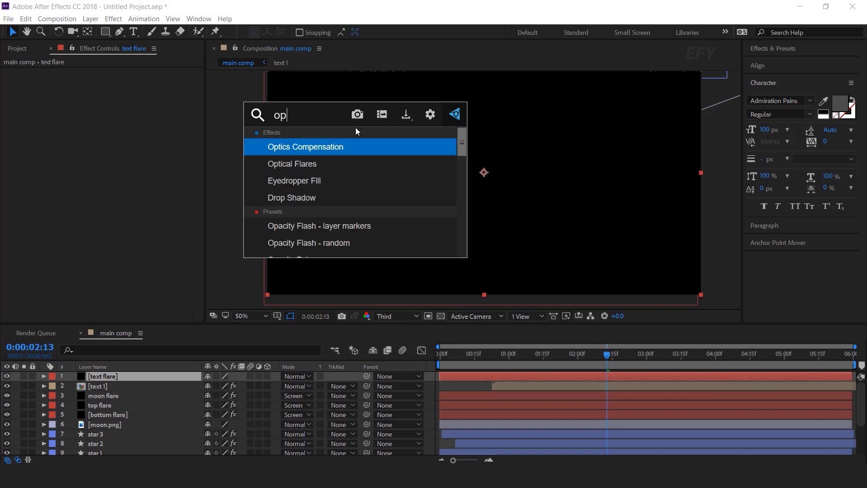
key(Down)
key(Return)
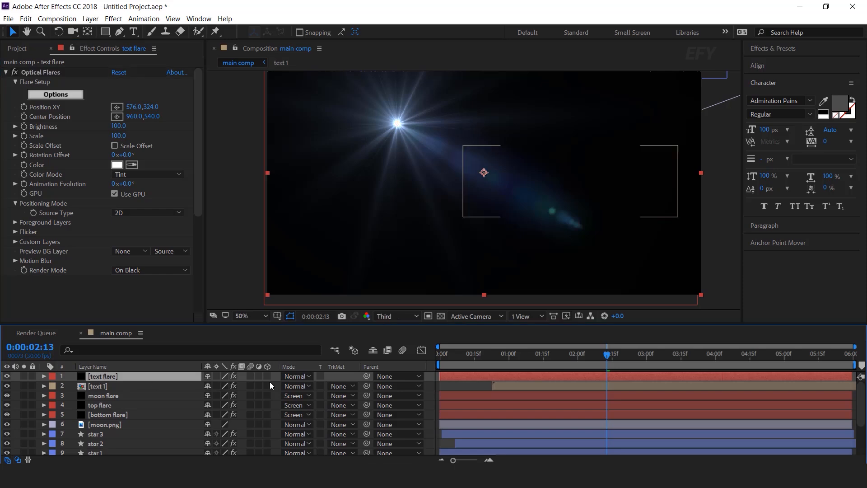
click(296, 376)
click(331, 190)
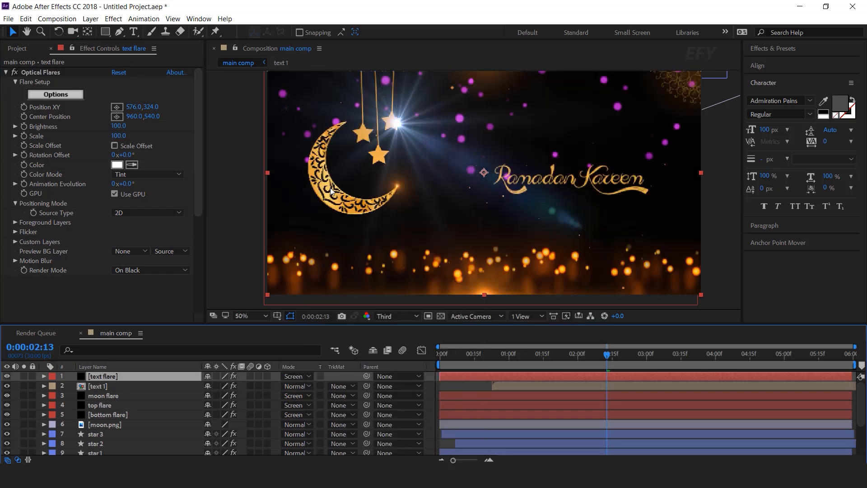
- In the Optical Flares options, add a Streak object and delete the Spike Ball
click(56, 94)
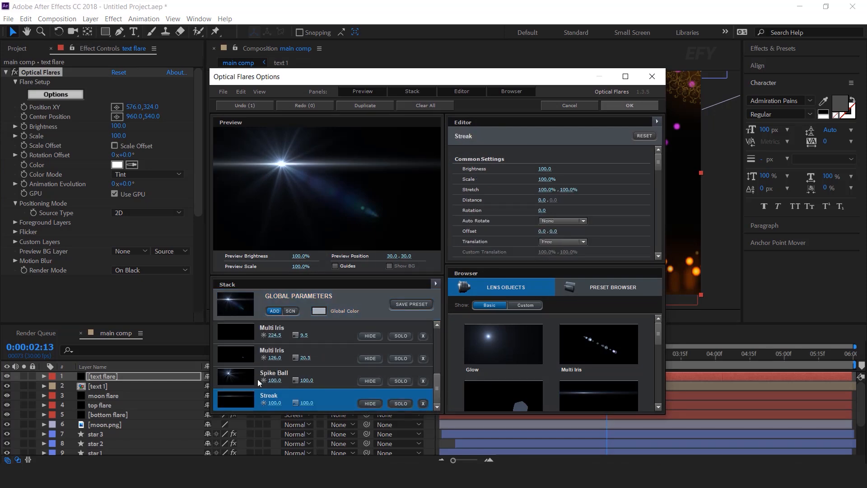
click(423, 380)
click(422, 381)
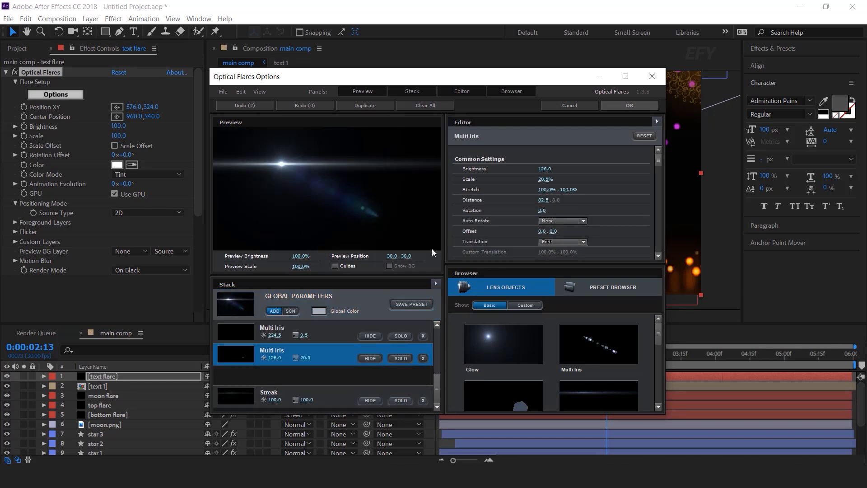
click(629, 106)
- Move the flare and its center point beneath the middle of the Ramadan Kareem text and tint it orange, FF8800
drag(397, 124, 569, 189)
drag(486, 174, 571, 190)
click(116, 164)
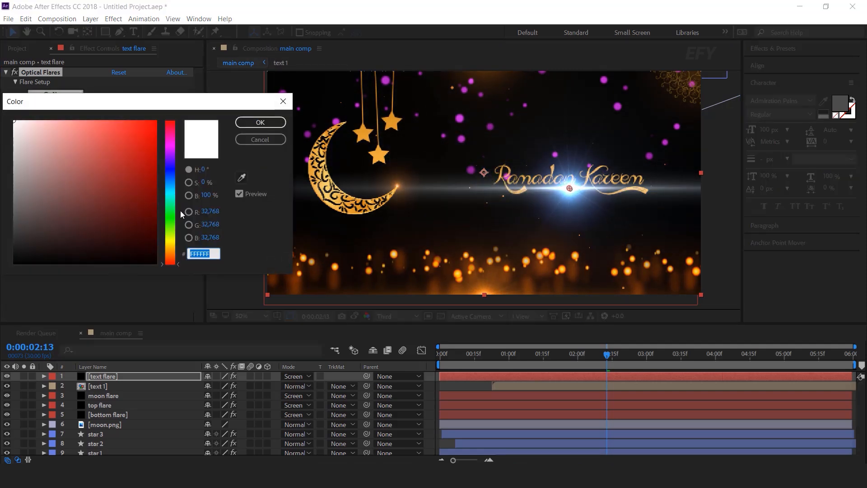
click(171, 252)
drag(133, 139, 159, 100)
drag(177, 253, 178, 248)
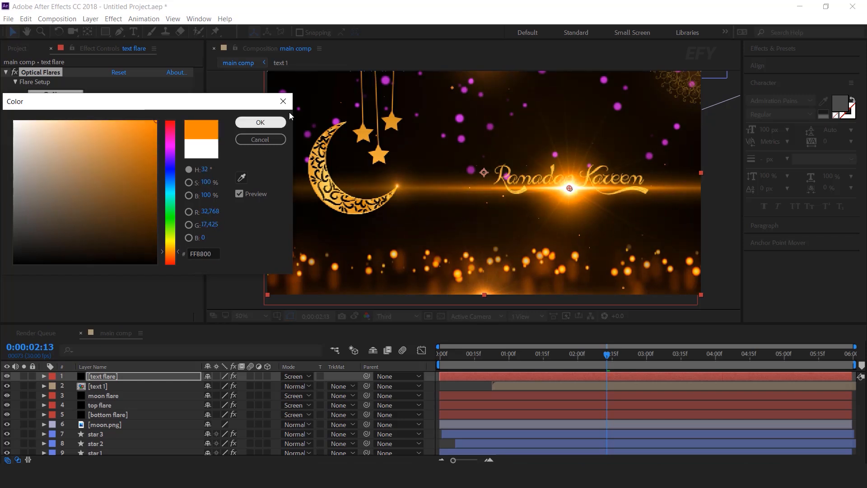
click(267, 122)
- Set the text flare's Scale to 20 and Brightness to 150
click(118, 135)
text(25)
key(Return)
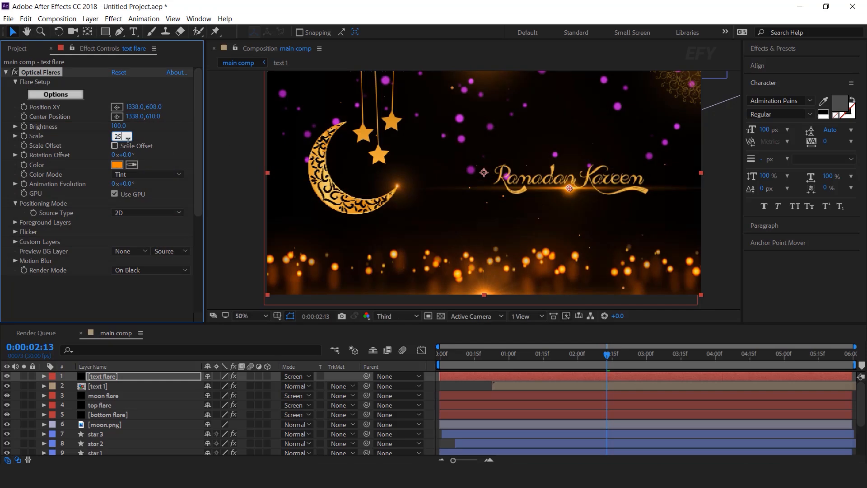
drag(119, 127, 114, 126)
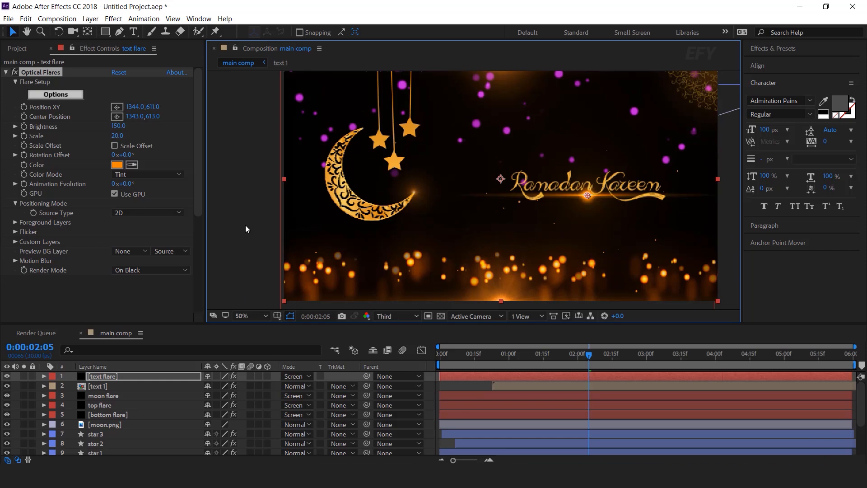
click(246, 225)
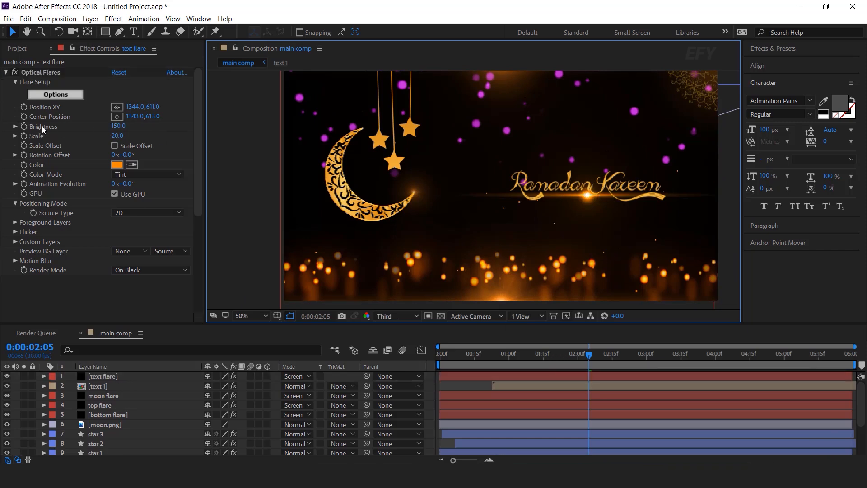
- Add the expression wiggle(5,5) to the Brightness of the text flare's Optical Flares effect
alt+click(25, 128)
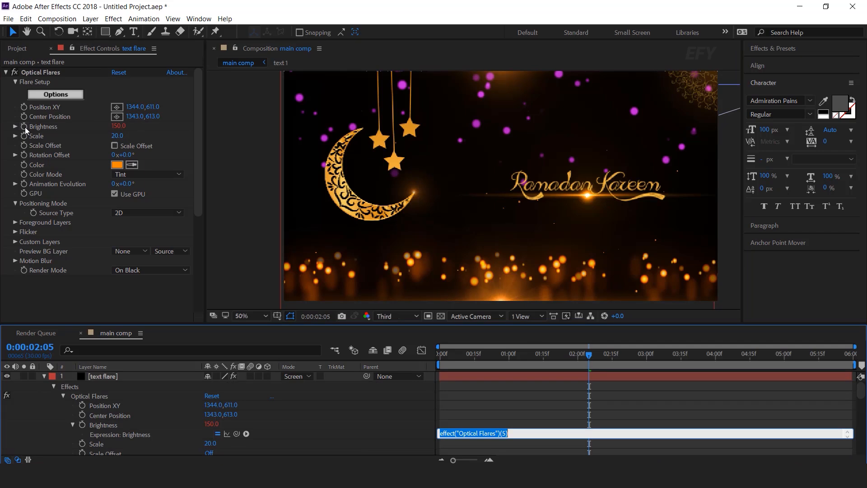
text(wiggle(5,)
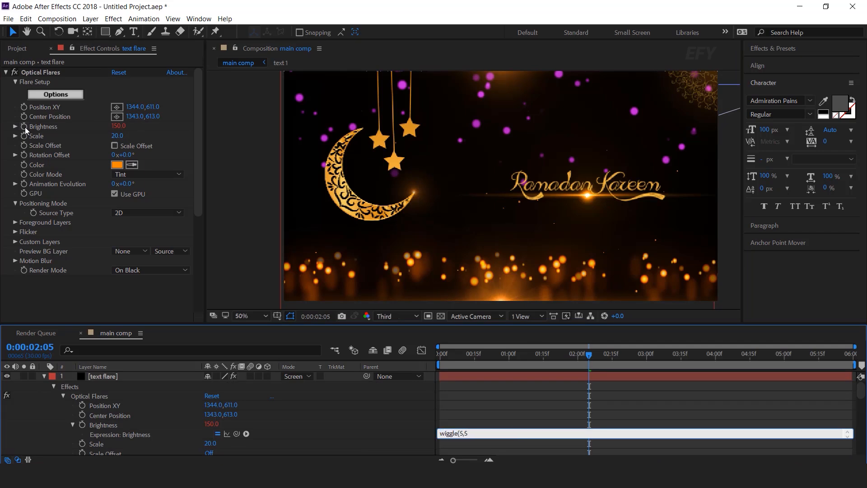
key(KP_Enter)
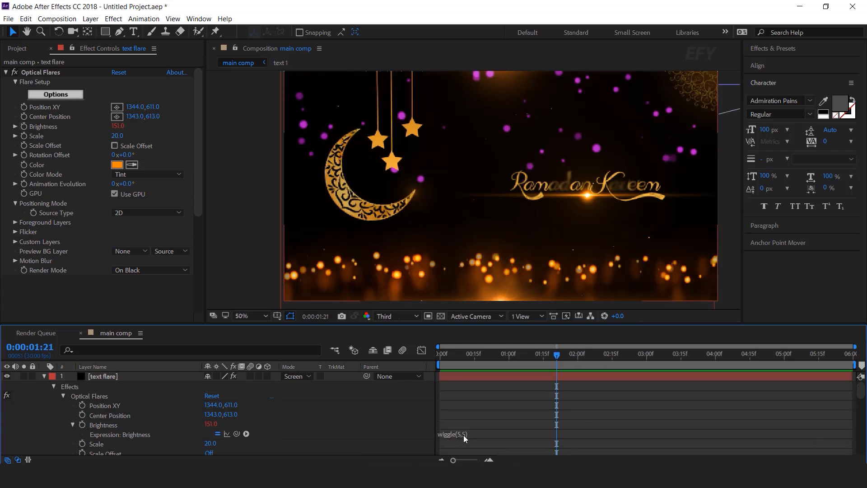
click(45, 376)
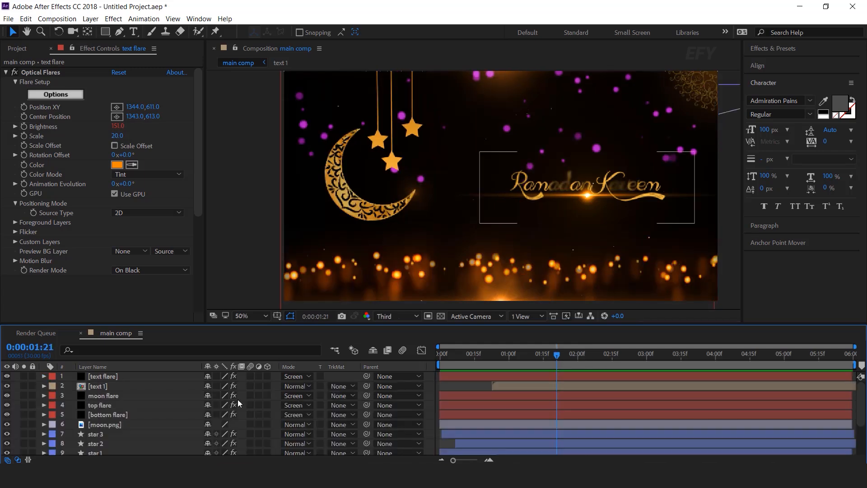
- Keyframe the text flare layer's Opacity from 0% at 0:00:01:08 to 100% at 0:00:02:10 and preview the fade-in
click(525, 377)
key(t)
drag(474, 355, 527, 359)
click(73, 386)
drag(210, 386, 165, 386)
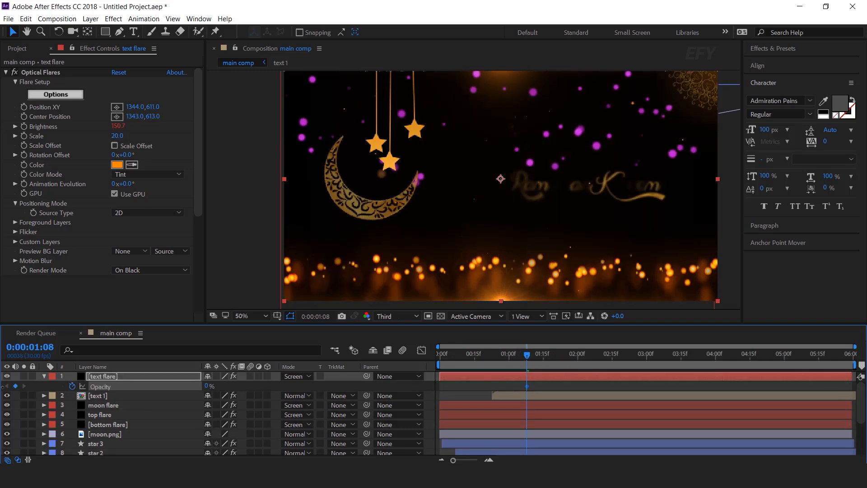
drag(531, 357, 601, 357)
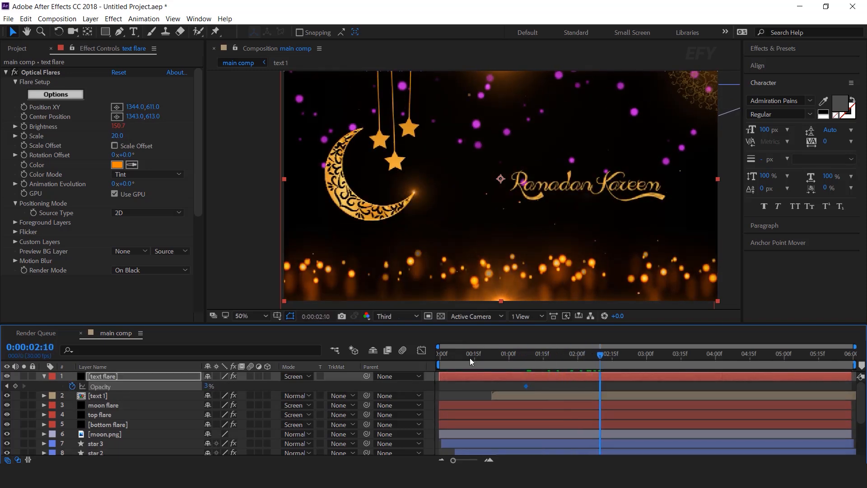
drag(207, 389, 252, 388)
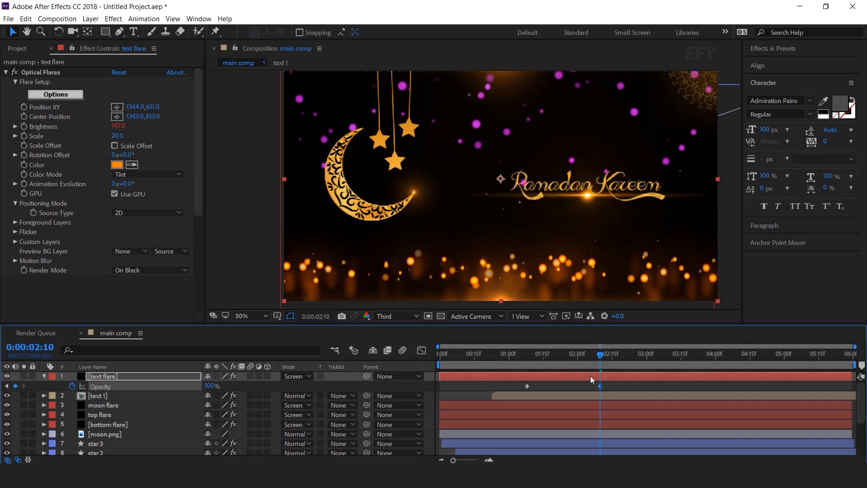
key(j)
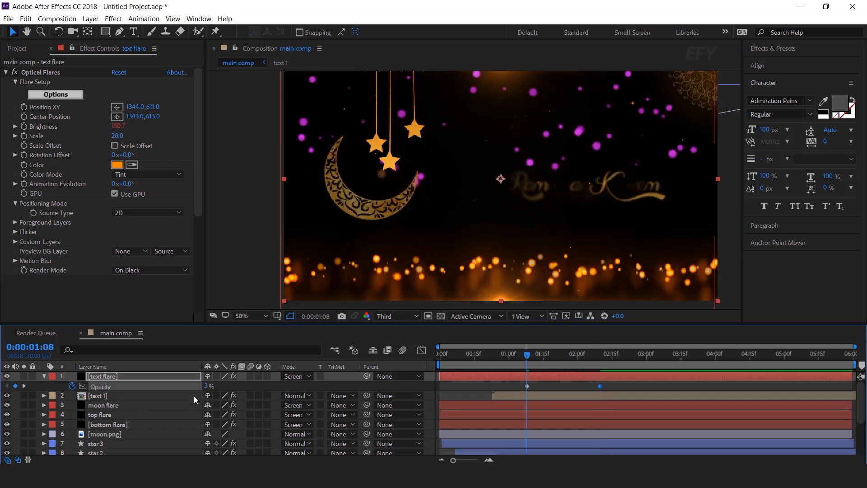
key(space)
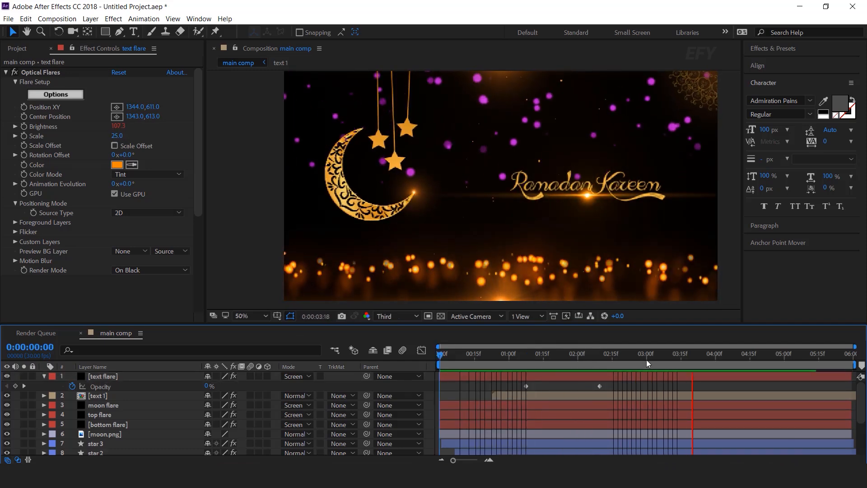
click(712, 359)
click(43, 377)
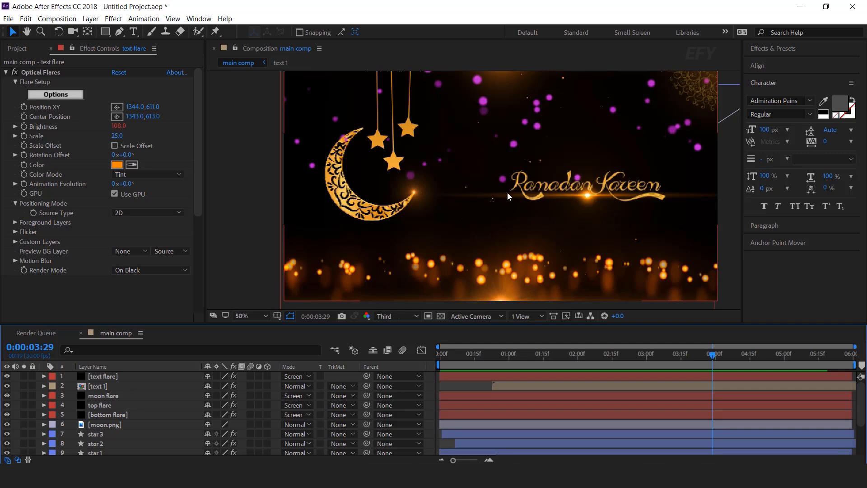
- Create a black 1920 x 1080 solid named small text particle in the main comp
right_click(234, 170)
mouse_move(255, 175)
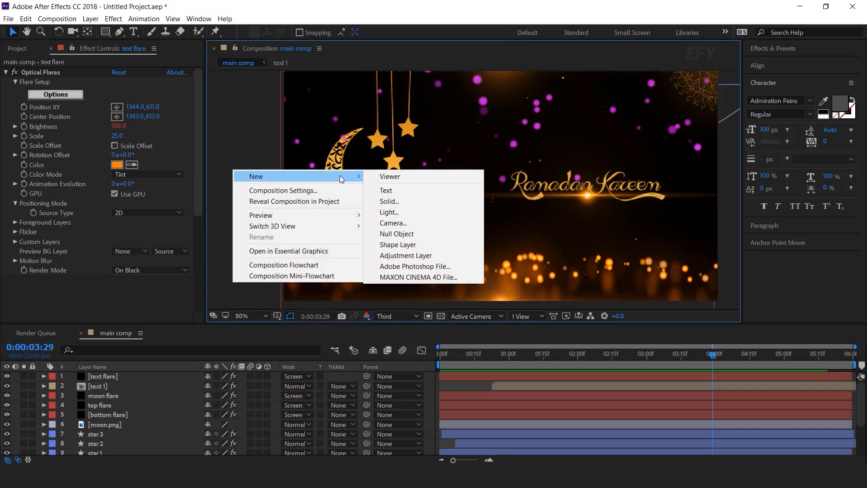
click(408, 201)
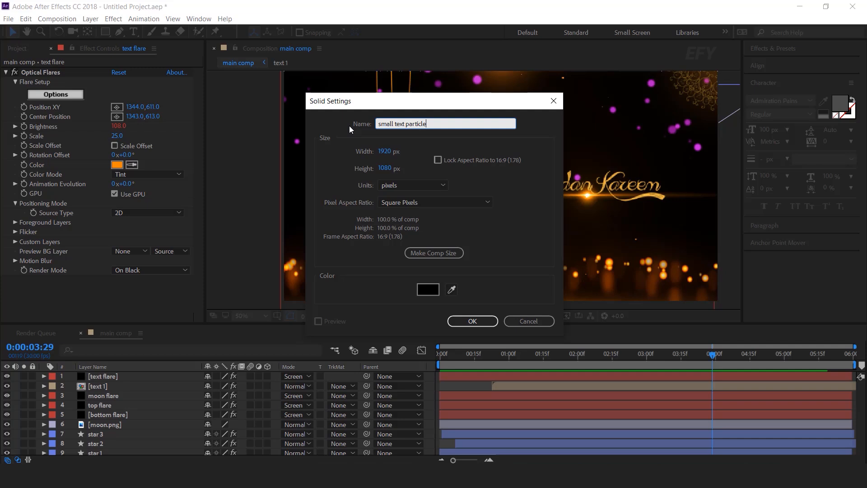
key(Return)
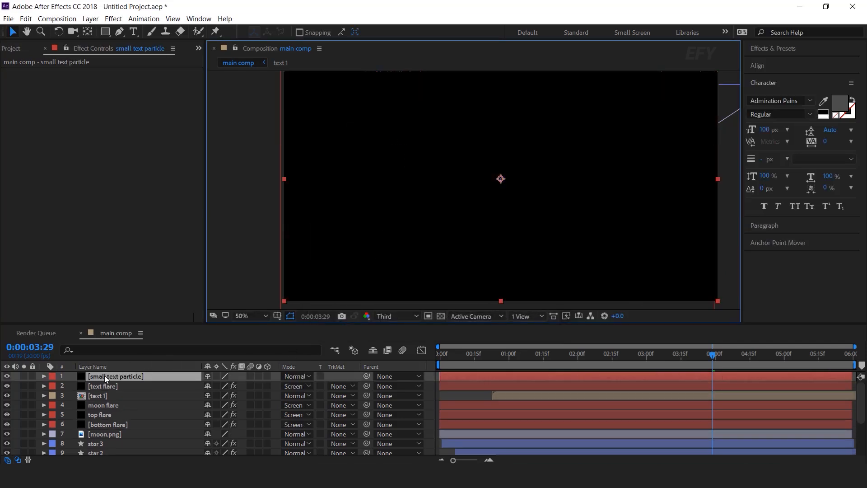
- Apply the CC Particle World effect to the small text particle layer
key(ctrl+space)
text(cc)
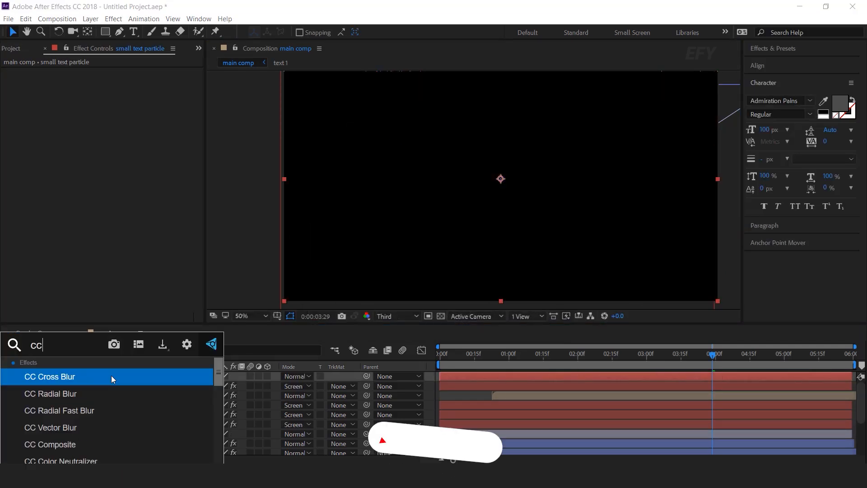
text( par)
key(Down)
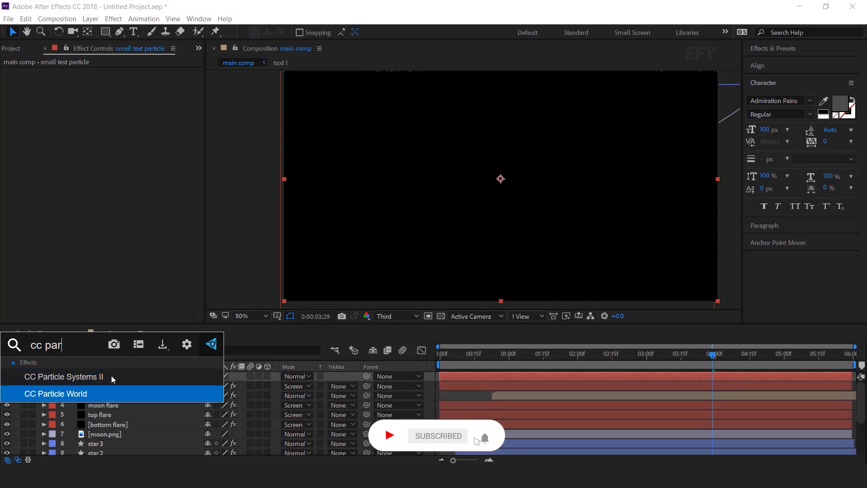
key(Return)
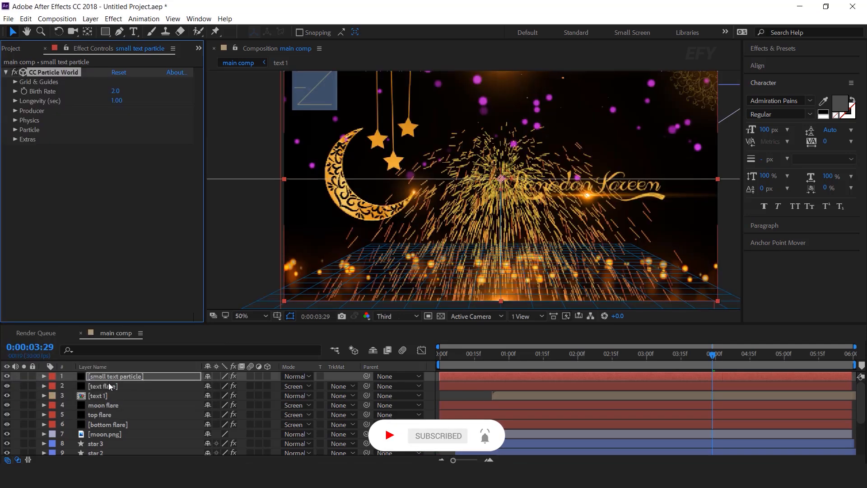
- Turn off the CC Particle World grid and set Longevity to 0.35 seconds
click(15, 82)
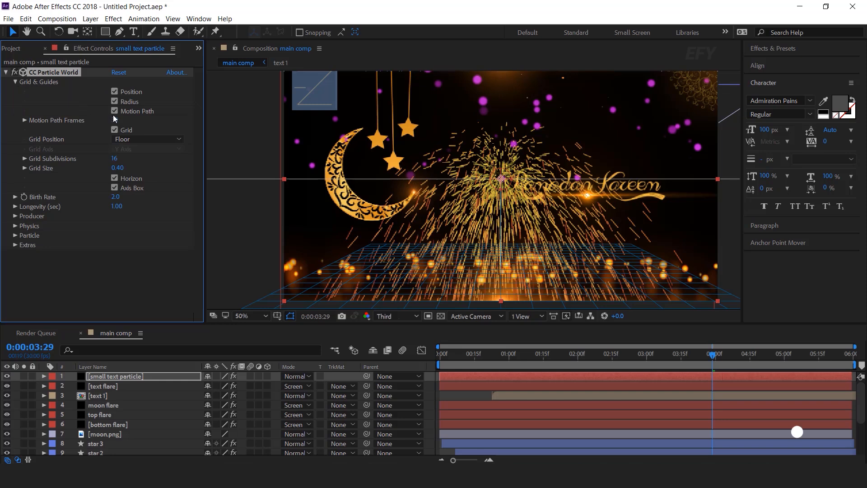
click(114, 129)
click(15, 82)
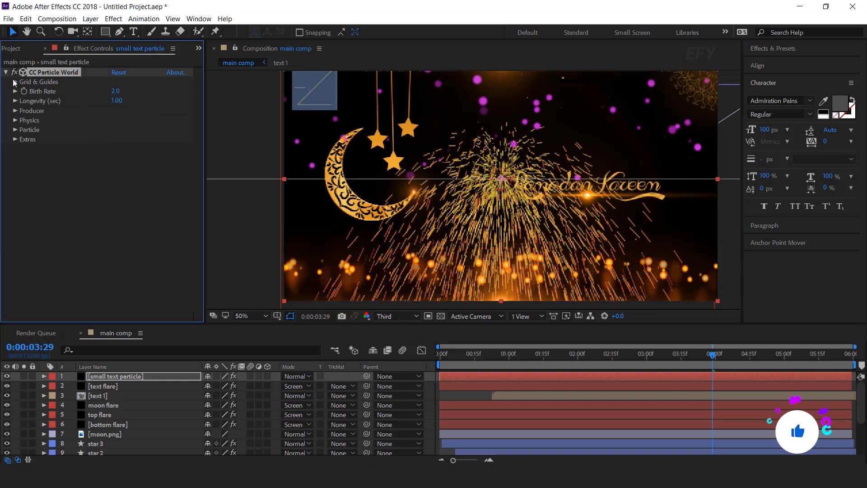
click(116, 100)
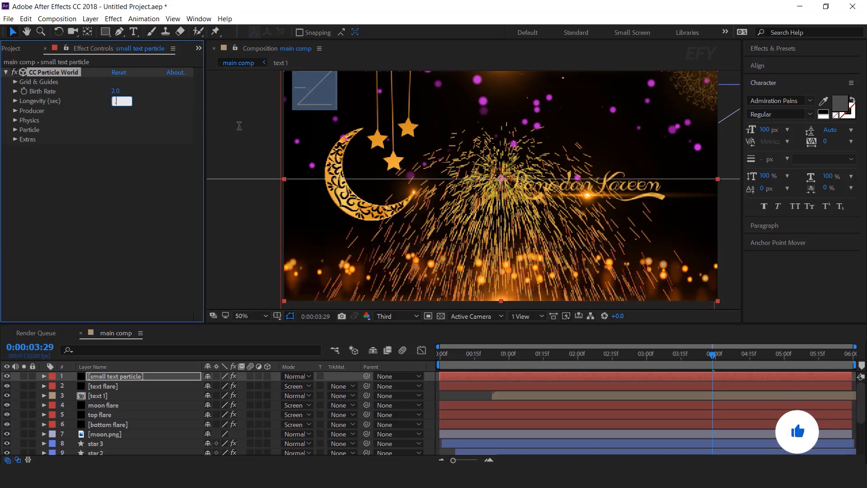
text(.35)
key(Return)
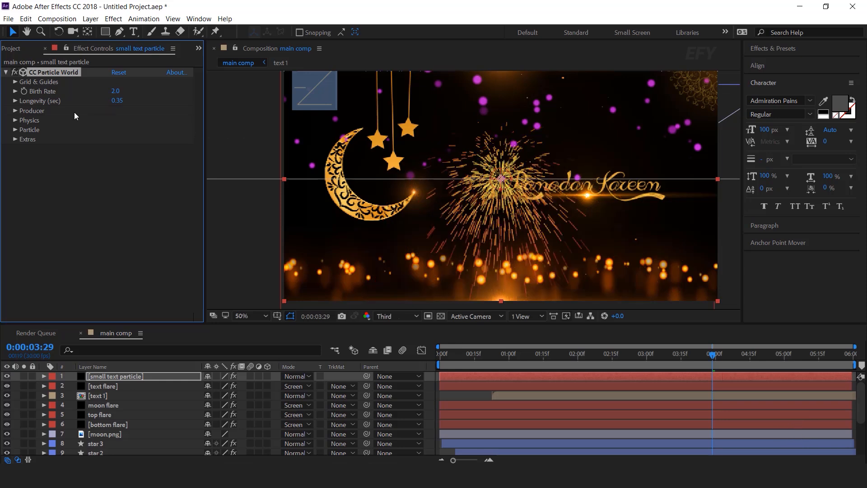
- Set the particle producer's Radius X to 0.270, Radius Y to 0.060 and Radius Z to 0.000
click(15, 111)
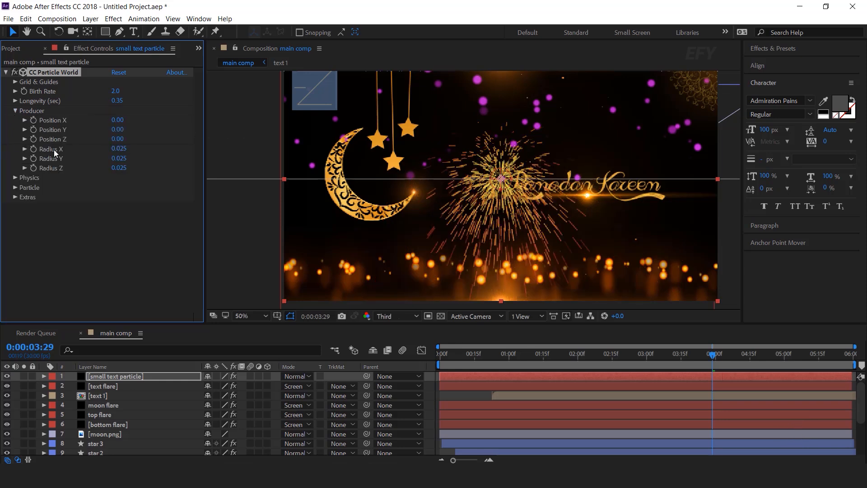
click(118, 149)
text(.270)
key(Return)
click(122, 159)
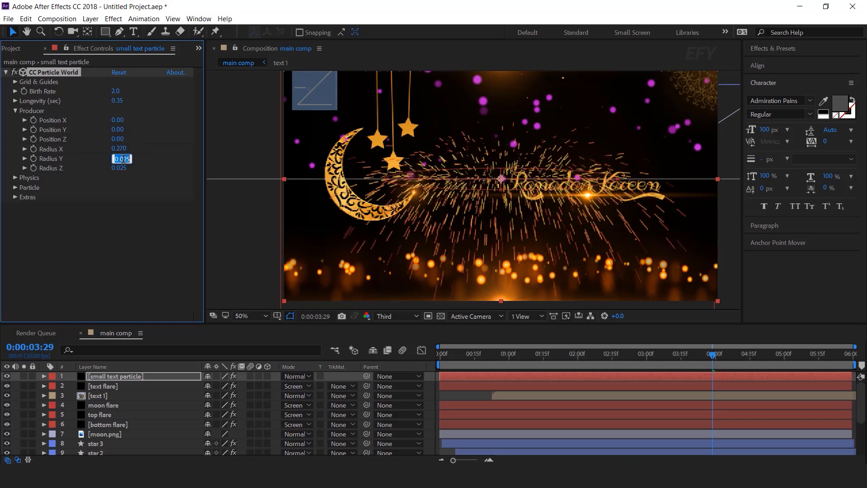
text(.060)
key(Return)
click(119, 167)
text(0.090)
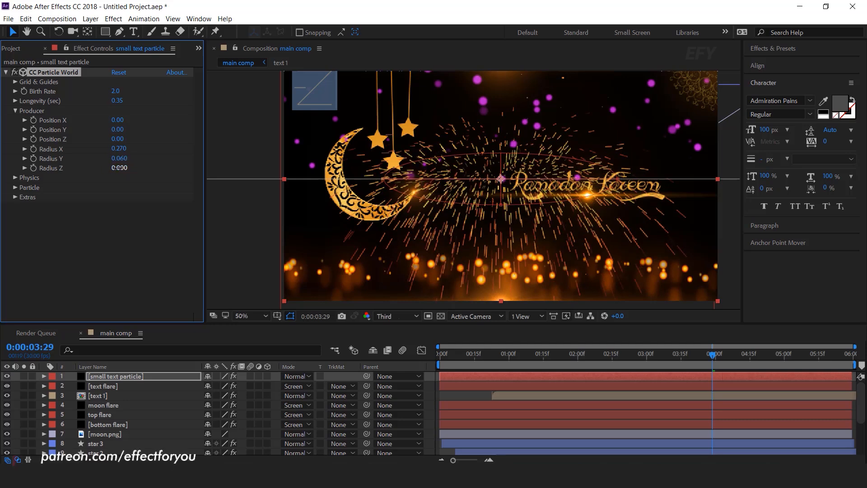
- Set the particle physics Velocity, Gravity and Extra values to 0
click(16, 178)
click(117, 197)
text(0)
key(Return)
click(121, 215)
text(0)
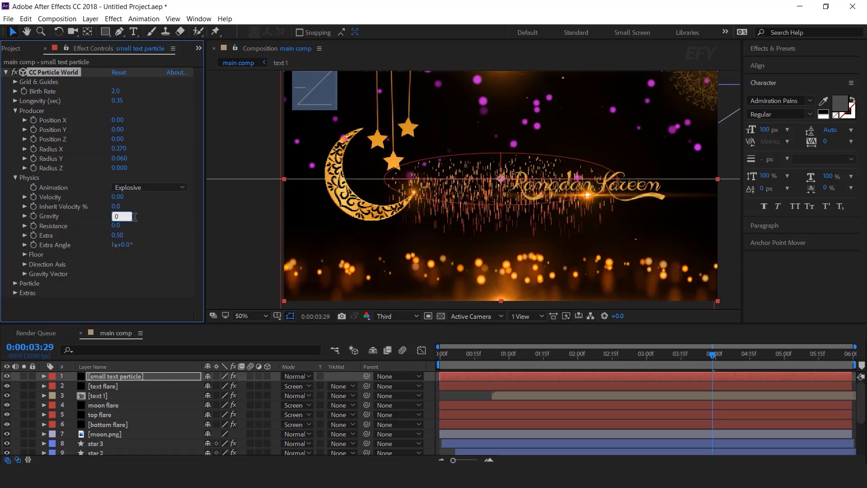
key(Return)
click(118, 235)
text(0)
key(Return)
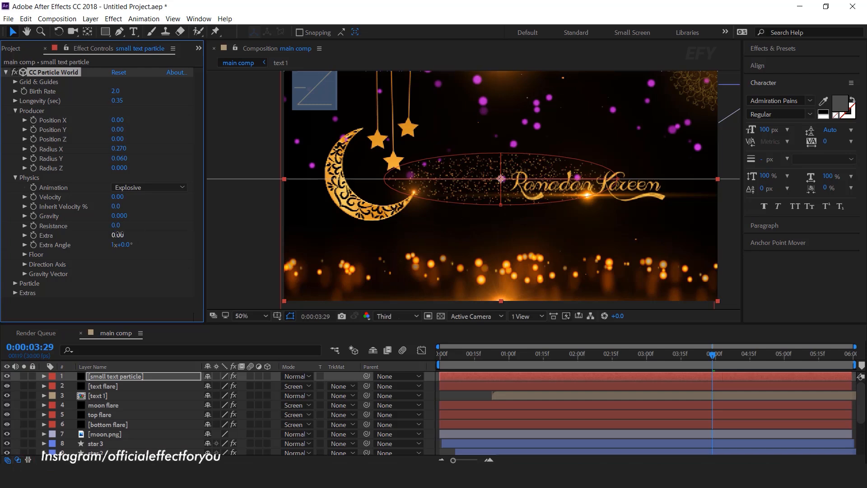
click(16, 178)
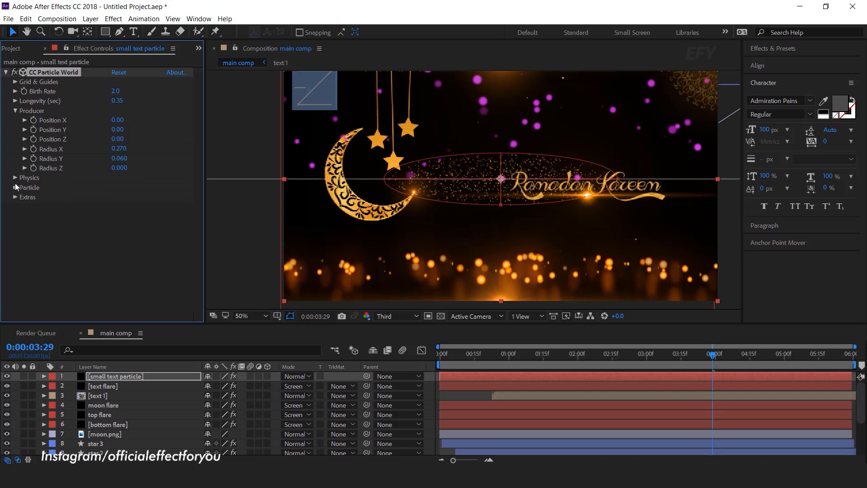
- Change the Particle Type to Shaded Sphere and set both Birth Size and Death Size to 0.050
click(15, 187)
click(131, 173)
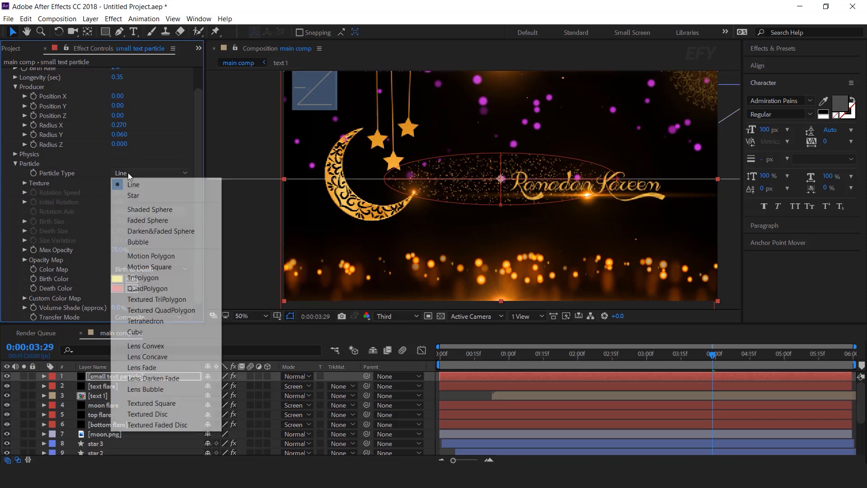
click(155, 207)
click(119, 220)
text(.05)
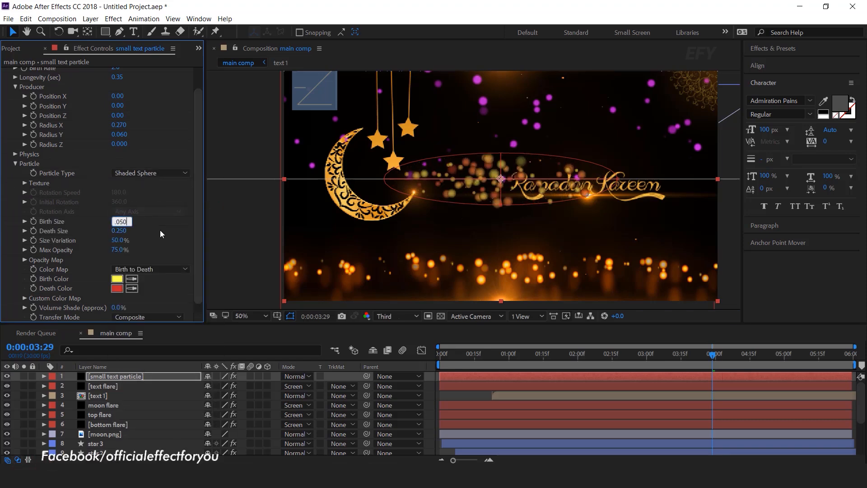
key(Return)
click(121, 231)
text(.05)
key(Return)
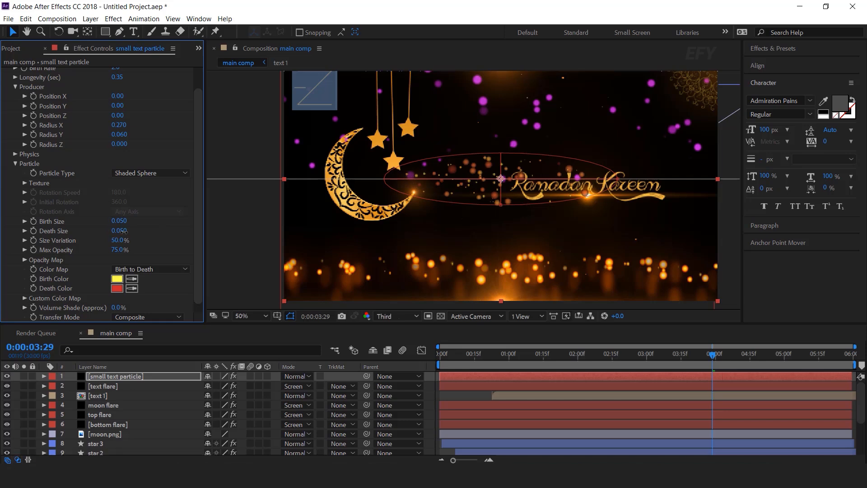
- Set the particles' Birth Color and Death Color to the same light orange and move the producer onto the Ramadan Kareem text
click(117, 278)
drag(177, 244, 179, 259)
click(265, 122)
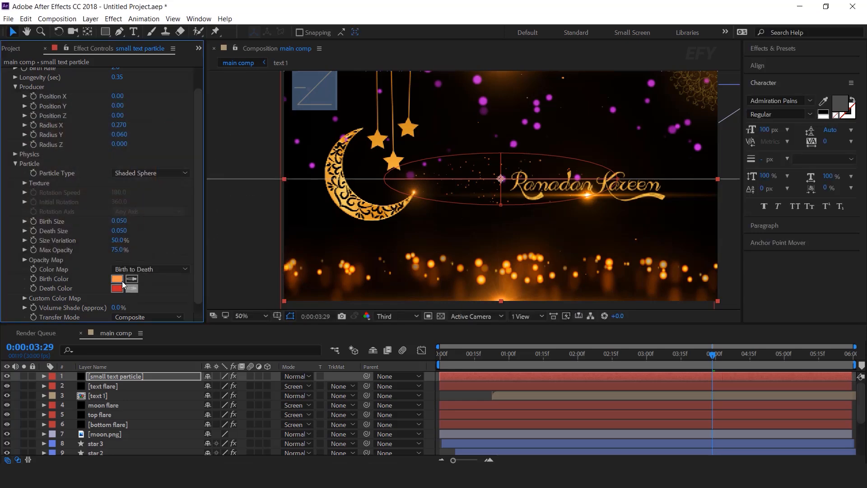
click(118, 278)
click(261, 140)
click(131, 288)
click(116, 279)
drag(501, 179, 577, 187)
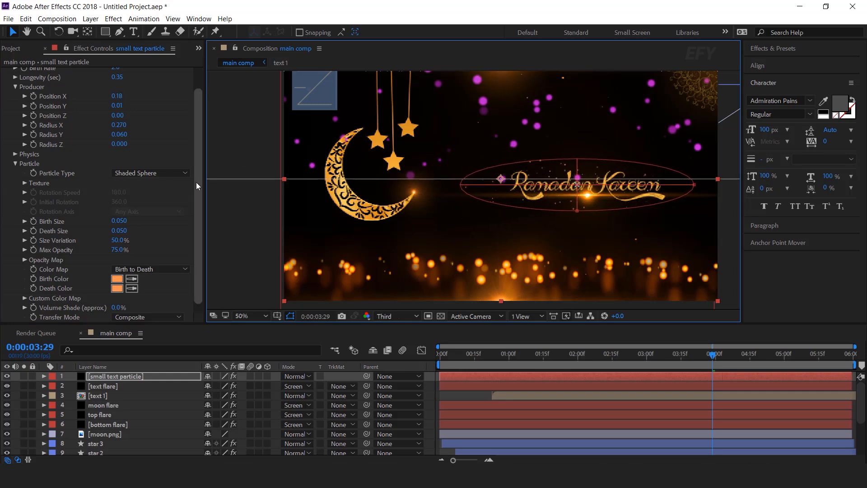
- Apply the Glow effect to the small text particle layer
click(111, 377)
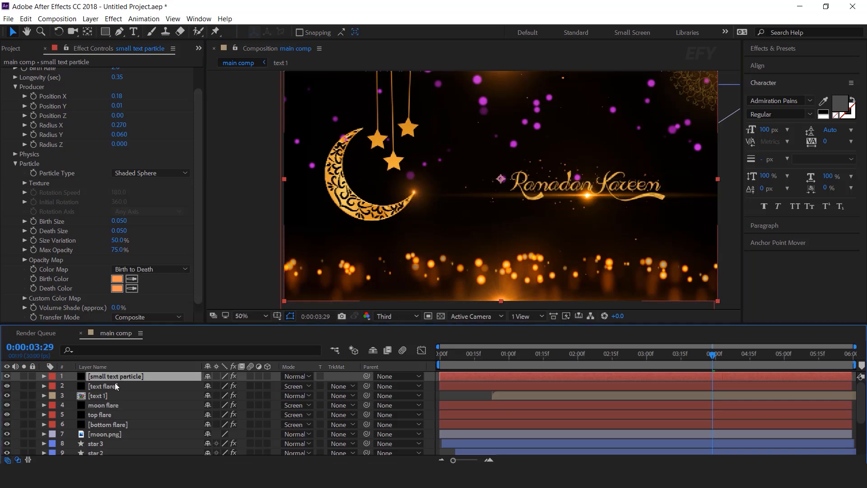
key(ctrl+space)
text(glow)
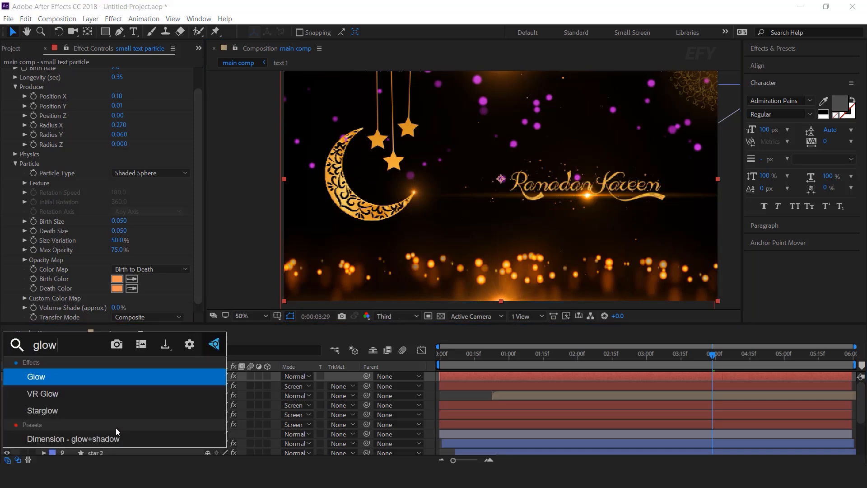
key(Return)
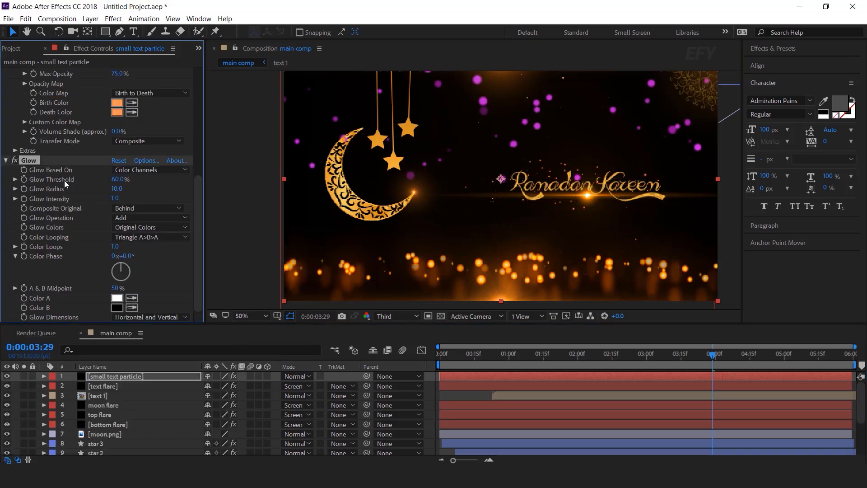
- Set the small text particle layer's Glow Threshold to 50%, Glow Radius to 30 and Glow Intensity to 2
click(114, 179)
text(50)
click(116, 189)
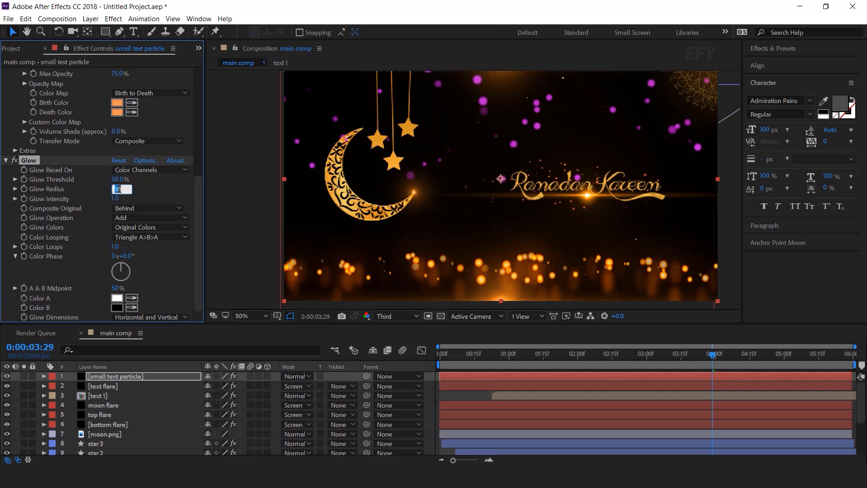
text(30)
key(Return)
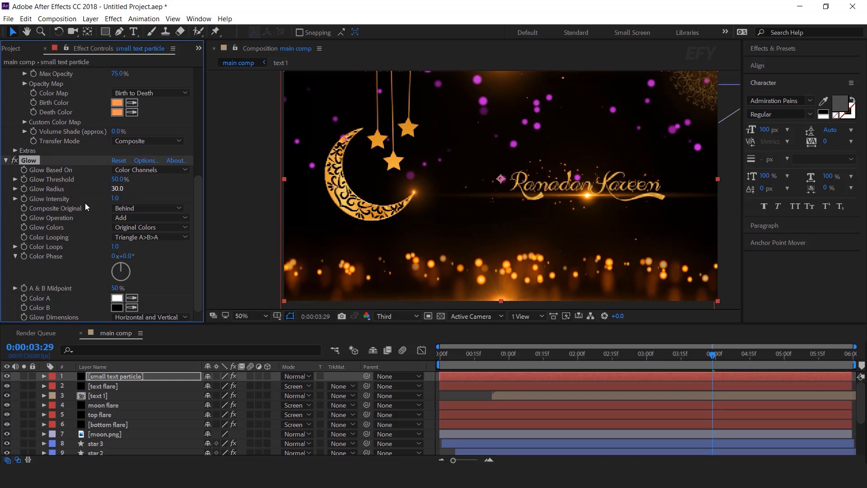
click(116, 199)
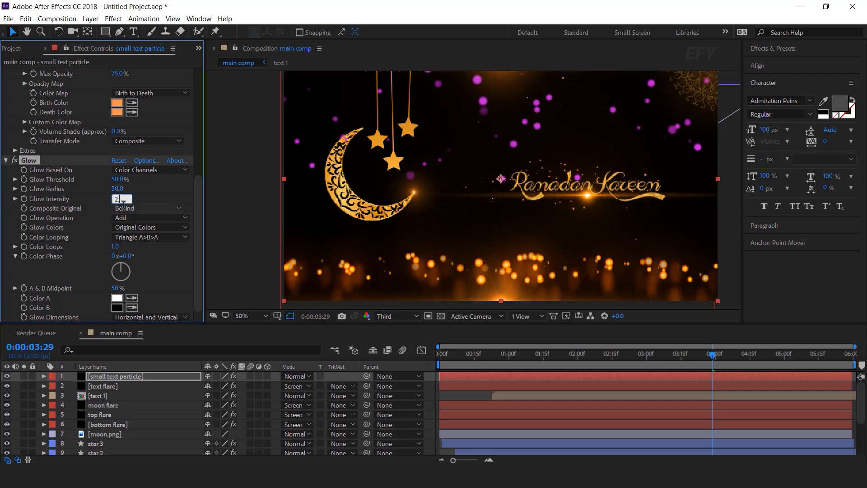
key(Return)
click(5, 162)
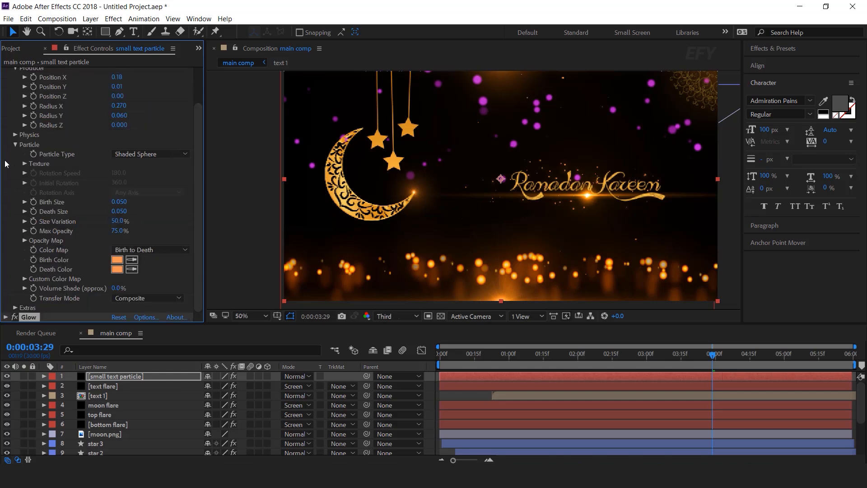
- Apply Fast Box Blur to the small text particle layer with a Blur Radius of 0.3
click(102, 377)
key(ctrl+space)
text(fast)
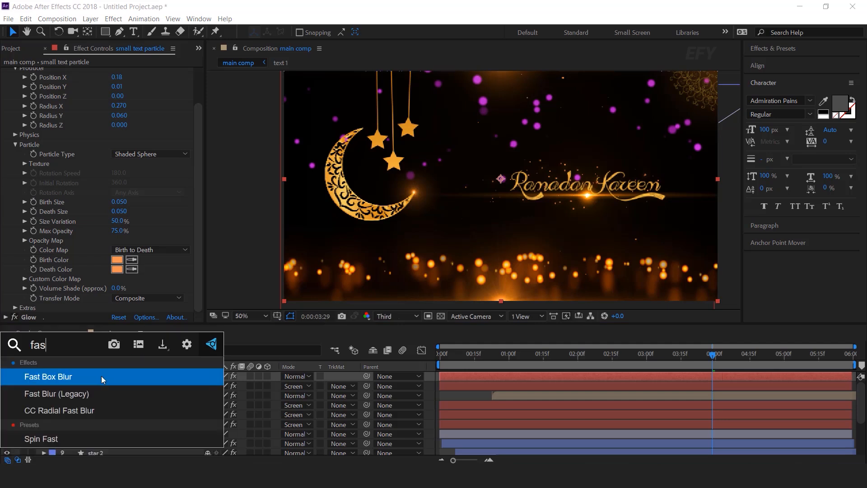
key(Return)
click(116, 288)
text(.3)
key(Return)
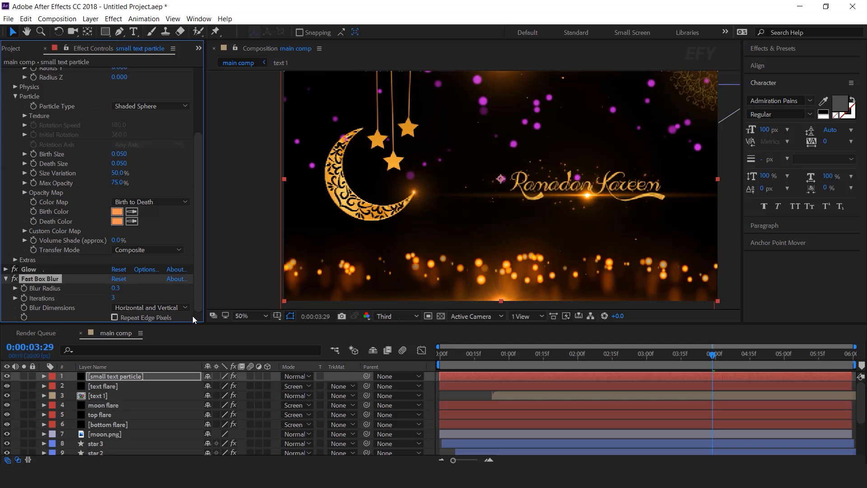
- Preview the text particles and keyframe their Birth Rate at 0 at 0:00:01:03
click(506, 355)
key(space)
drag(607, 363, 643, 363)
click(553, 359)
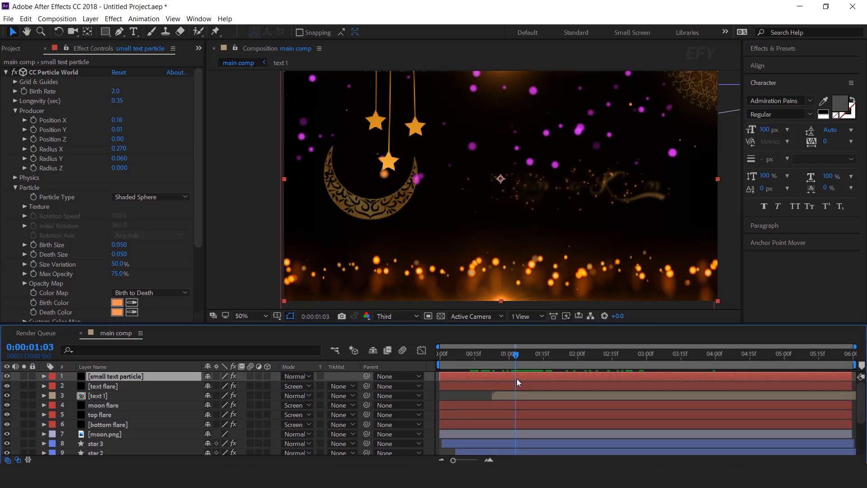
click(25, 95)
click(116, 91)
key(Return)
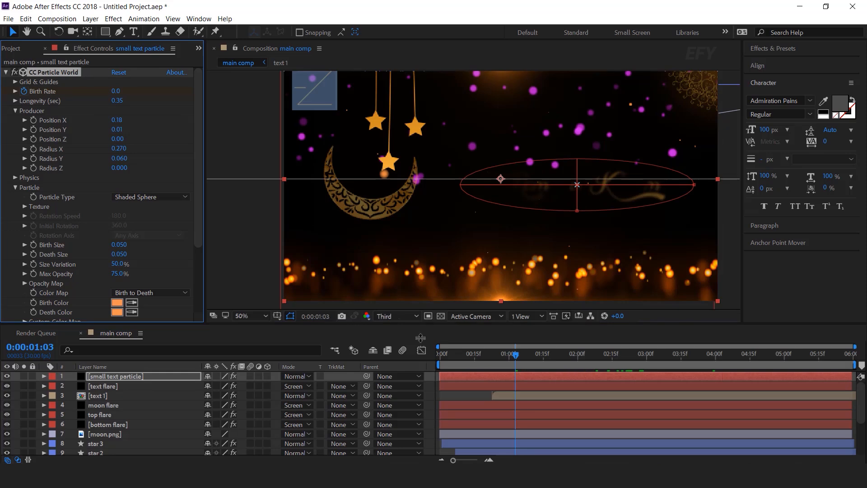
- Keyframe the small text particles' Birth Rate at 2 at 0:00:02:11 and preview the animation
drag(516, 356, 603, 360)
click(115, 91)
text(2)
key(Return)
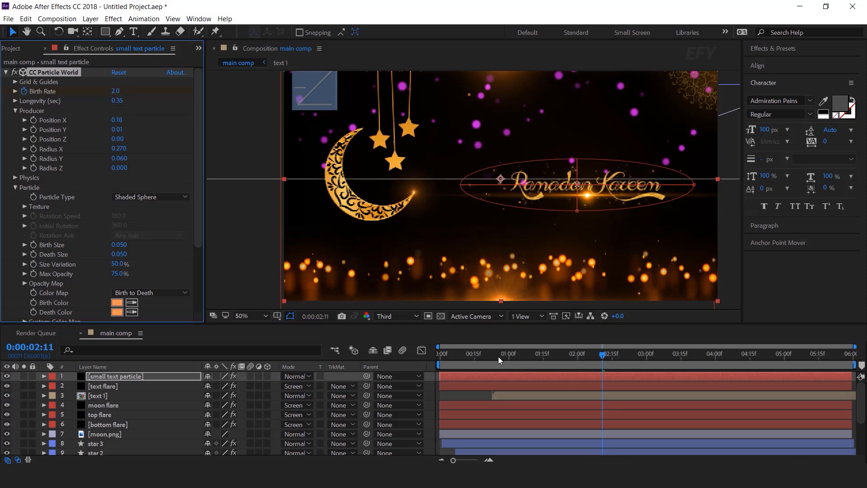
click(478, 355)
key(space)
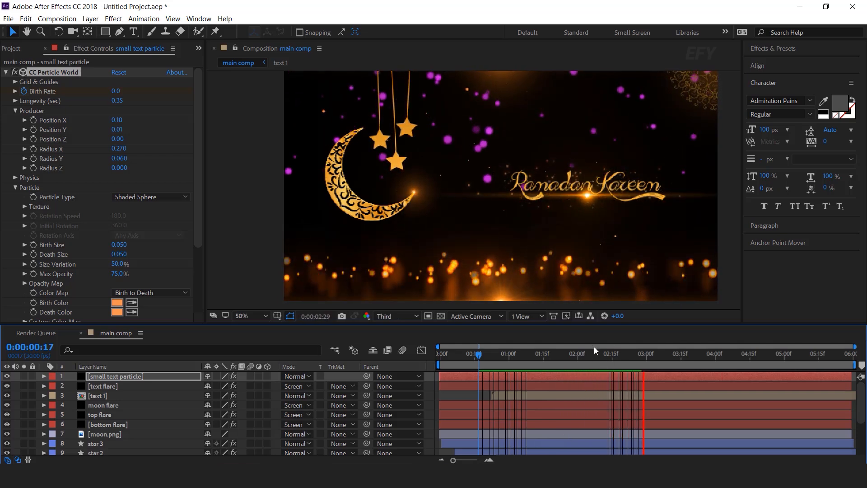
- At 0:00:03:10, draw an orange ellipse-like shape with the Pen tool over the middle of the Ramadan Kareem text
drag(631, 354, 668, 354)
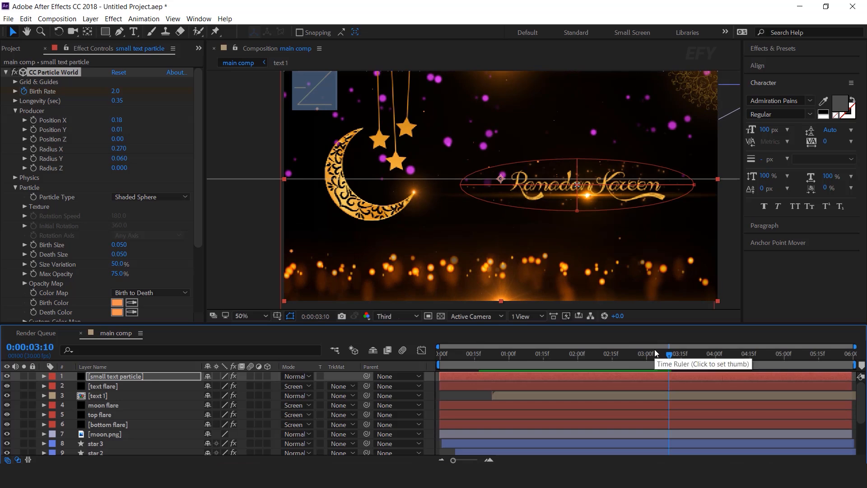
click(244, 236)
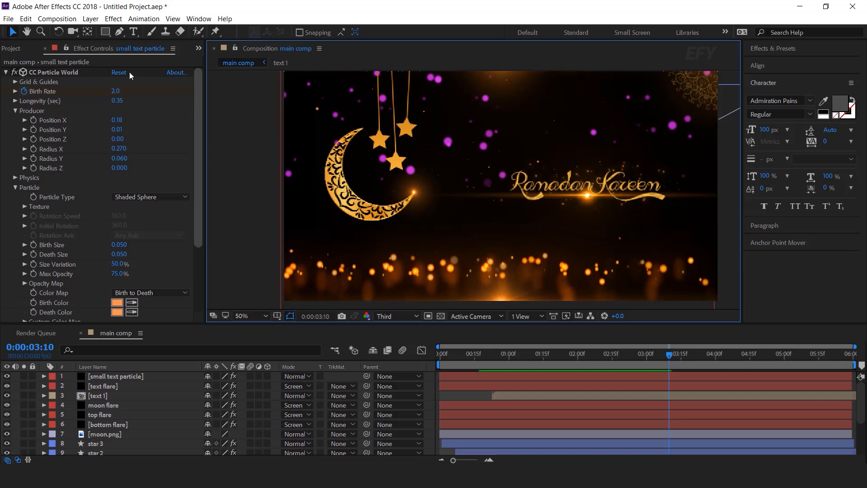
click(119, 31)
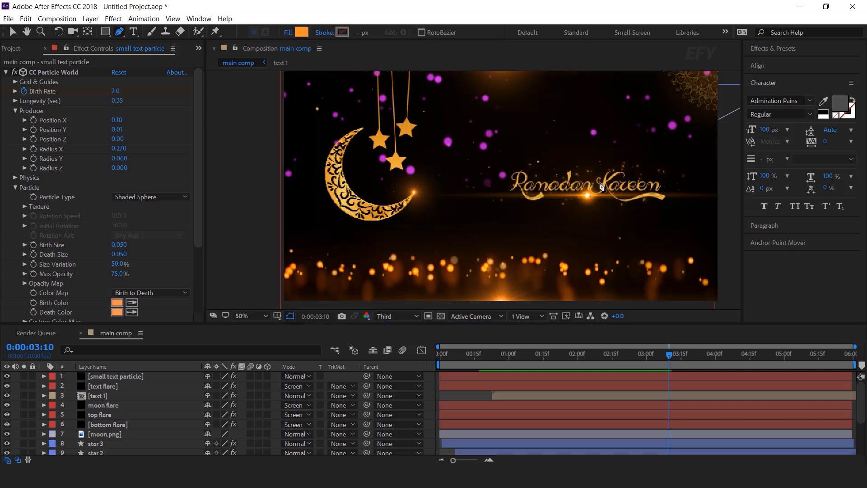
click(573, 176)
drag(579, 203, 616, 197)
drag(572, 177, 508, 179)
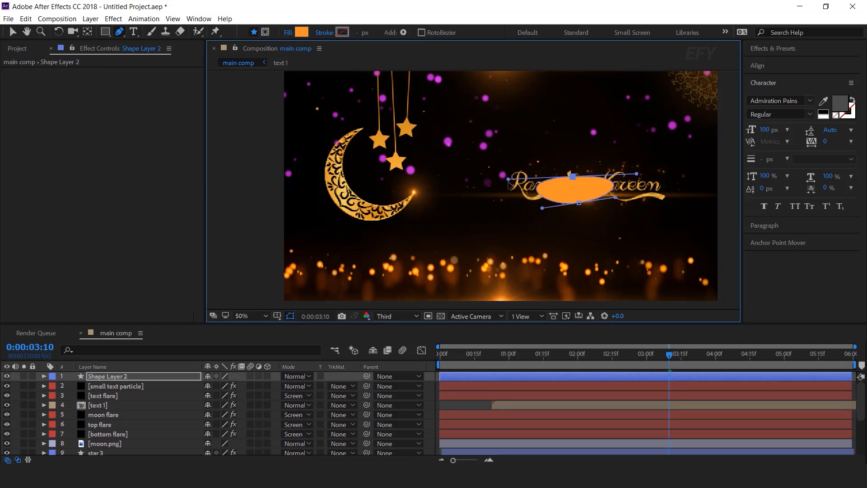
- Apply Fast Box Blur to the new orange shape layer with a Blur Radius of 100
click(113, 375)
key(ctrl+space)
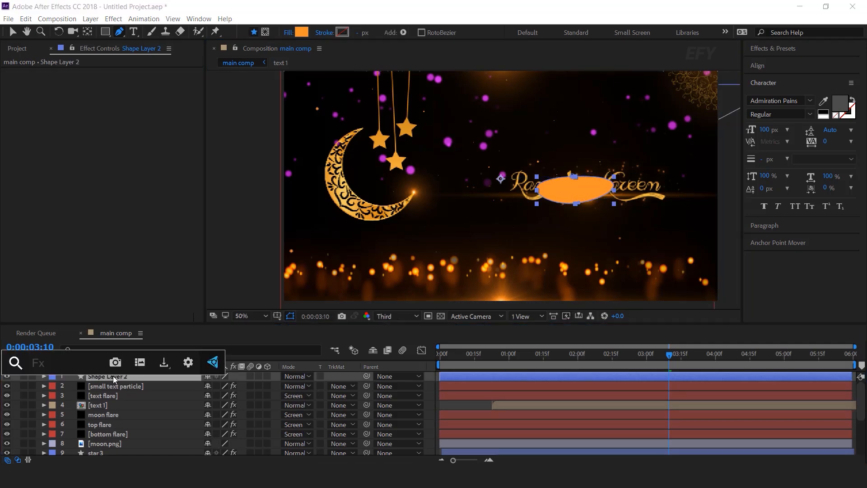
text(fas)
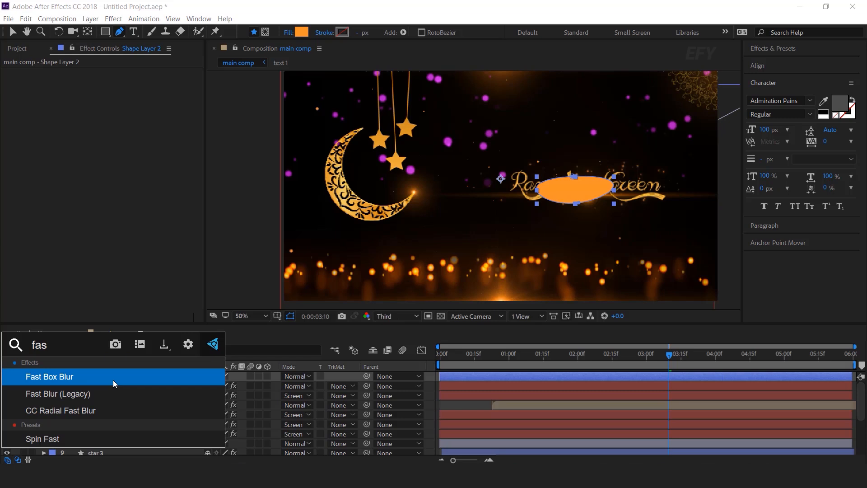
key(Return)
key(v)
click(117, 81)
text(10)
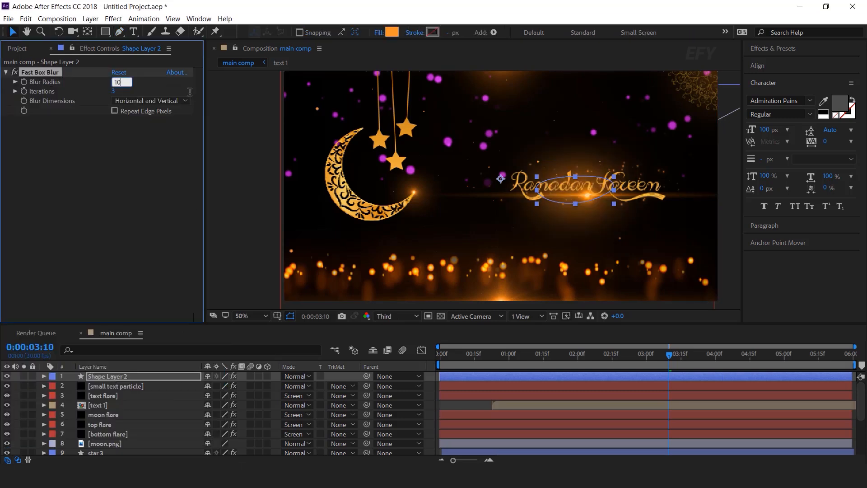
text(0)
key(Return)
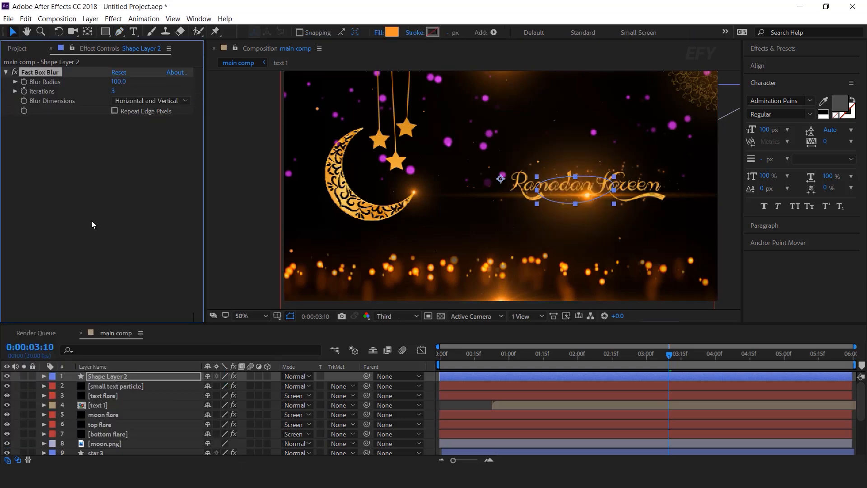
- Set the blurred orange shape layer's Opacity to 50%
click(117, 376)
key(t)
click(212, 386)
text(50)
key(Return)
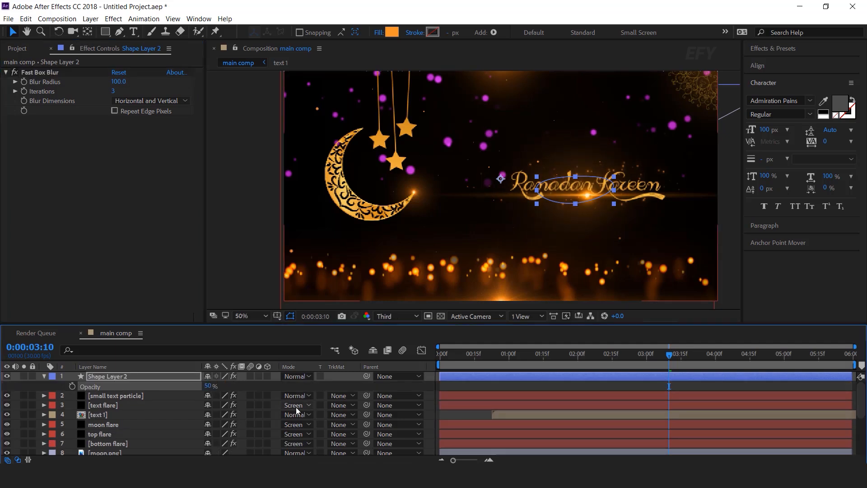
click(44, 376)
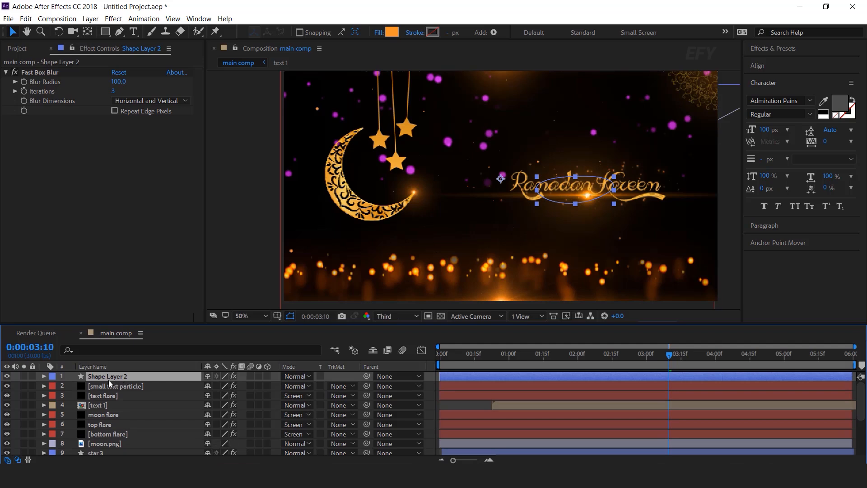
- Move the orange shape layer directly below the text 1 layer and rename it text glow
drag(120, 379, 118, 407)
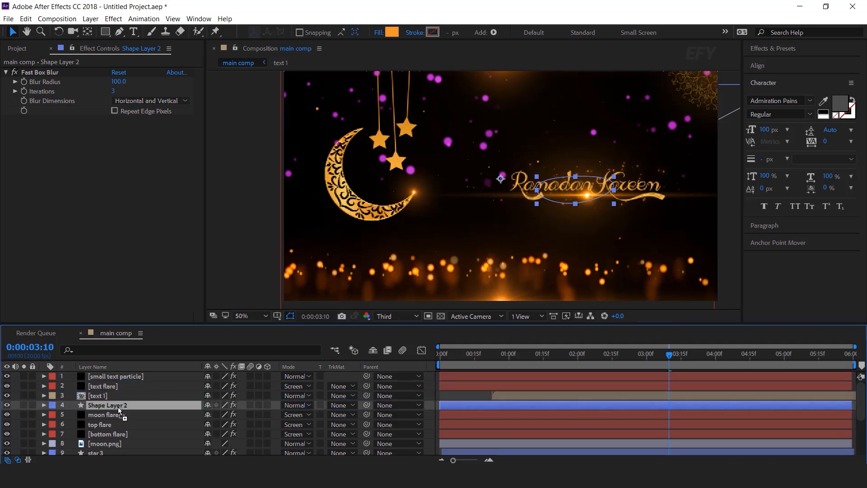
key(Return)
text(text glow)
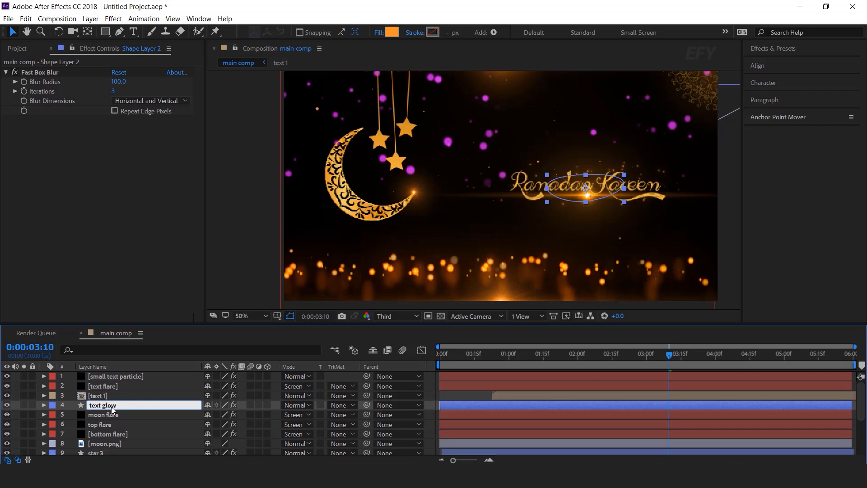
key(Return)
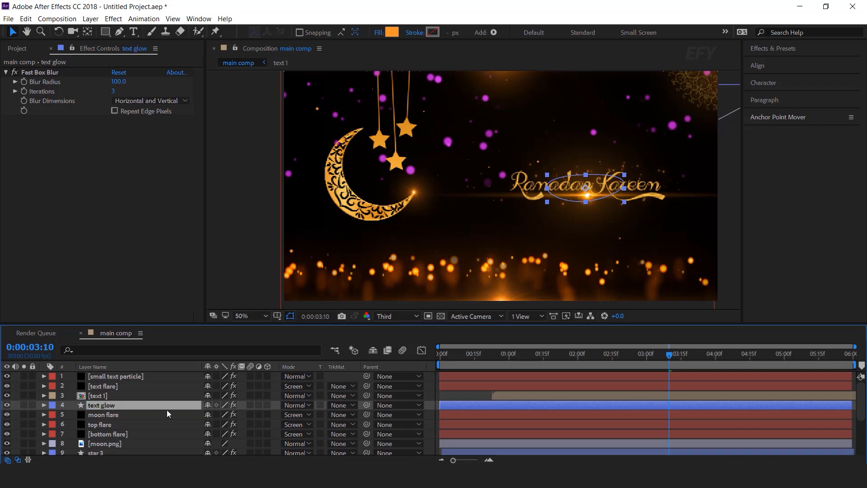
- Create an adjustment layer on top of the main comp and rename it sharpen
right_click(228, 179)
mouse_move(246, 185)
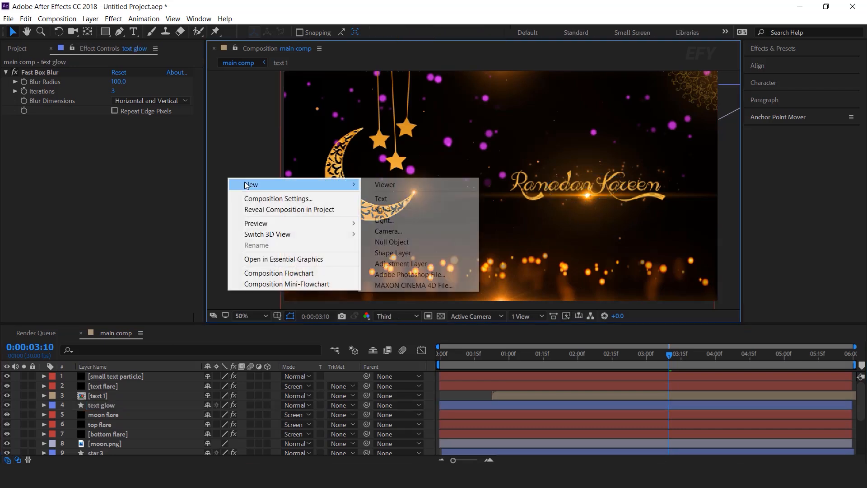
click(392, 264)
click(120, 387)
click(120, 378)
key(Return)
text(sharpen)
key(Return)
- Apply the Sharpen effect to the sharpen layer with a Sharpen Amount of 10
key(ctrl+space)
text(s)
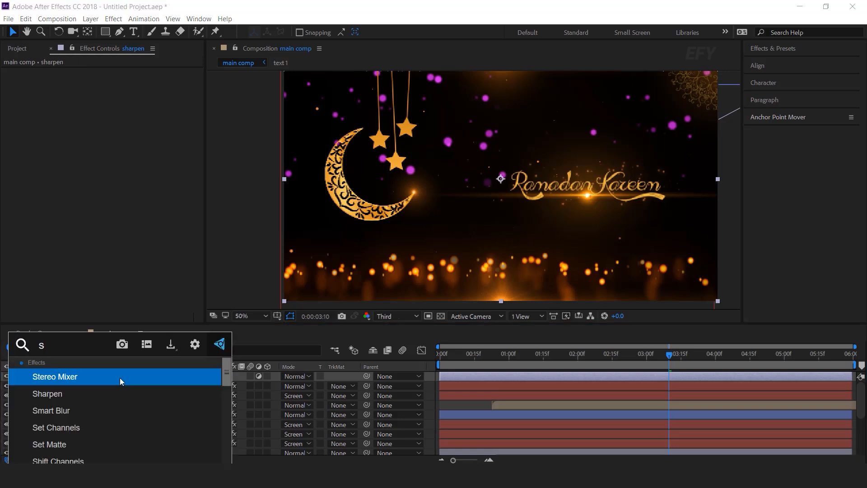
text(ha)
key(Return)
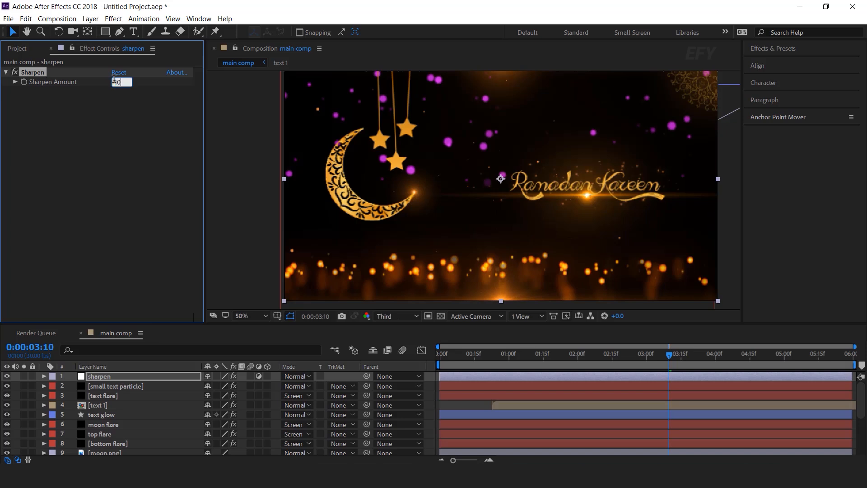
text(10)
key(Return)
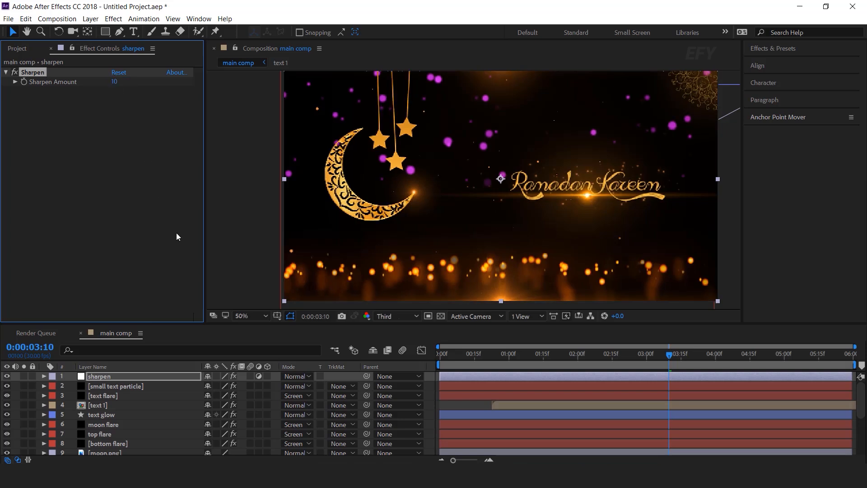
- Create another adjustment layer above the sharpen layer and name it cc
right_click(233, 168)
mouse_move(309, 176)
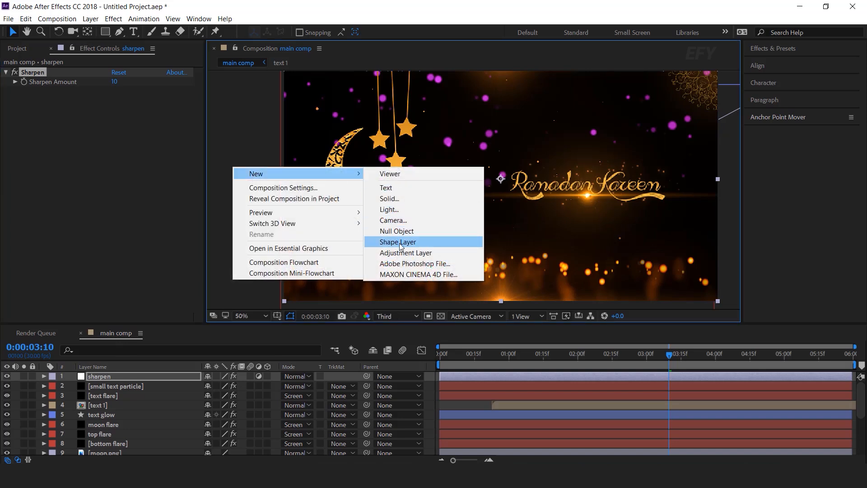
click(413, 255)
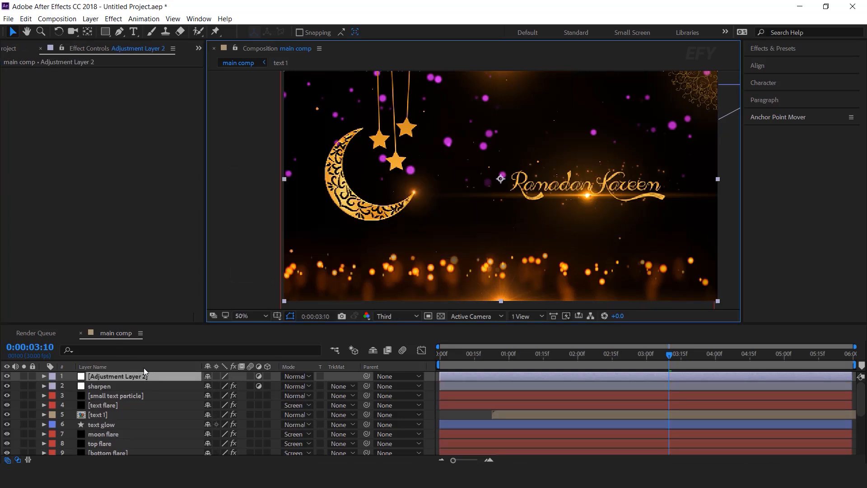
key(Return)
text(cc)
key(Return)
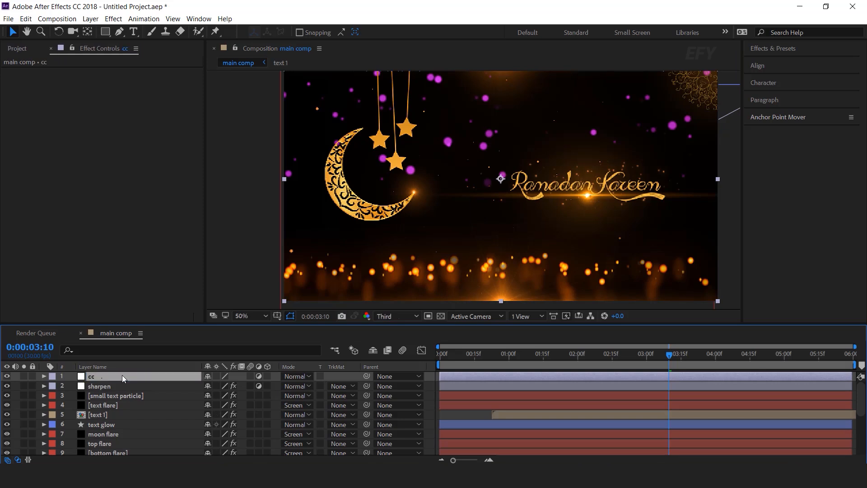
- Apply the Tint effect to the cc layer and set Amount to Tint to 10%
key(ctrl+space)
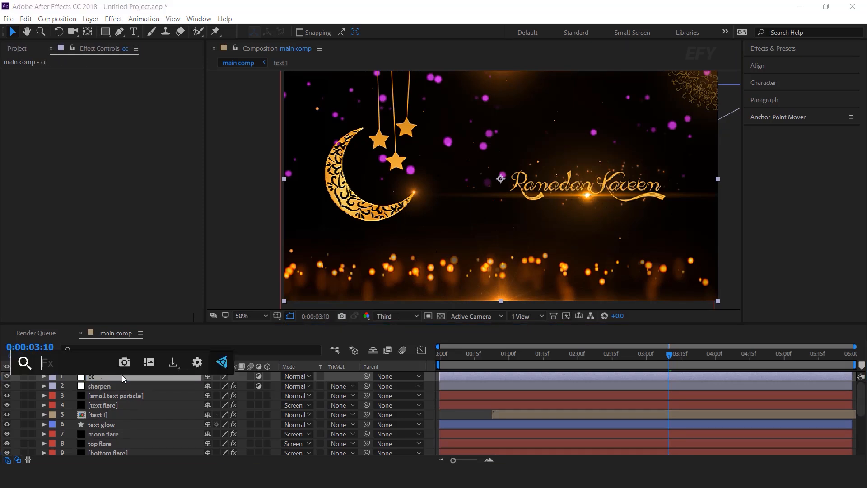
text(tint)
key(Return)
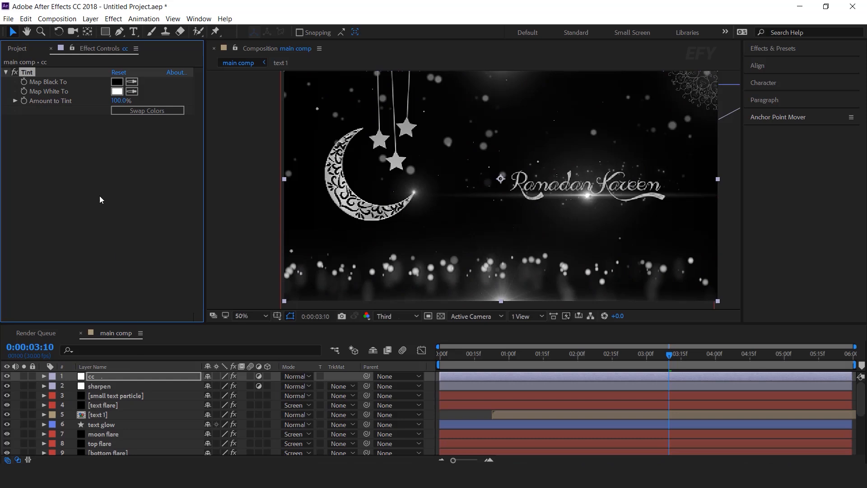
click(121, 100)
text(10)
key(Return)
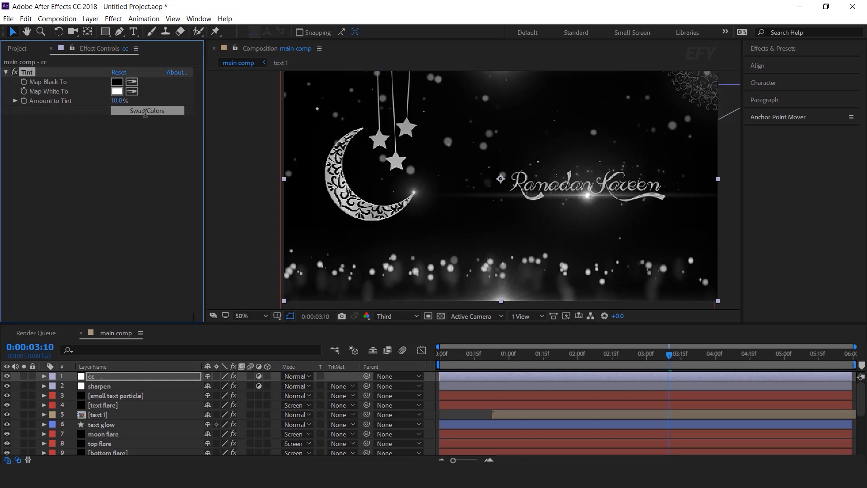
- Apply Curves to the cc layer and raise the RGB curve's highlights while holding its shadows near the original diagonal
click(93, 376)
key(ctrl+space)
text(cur)
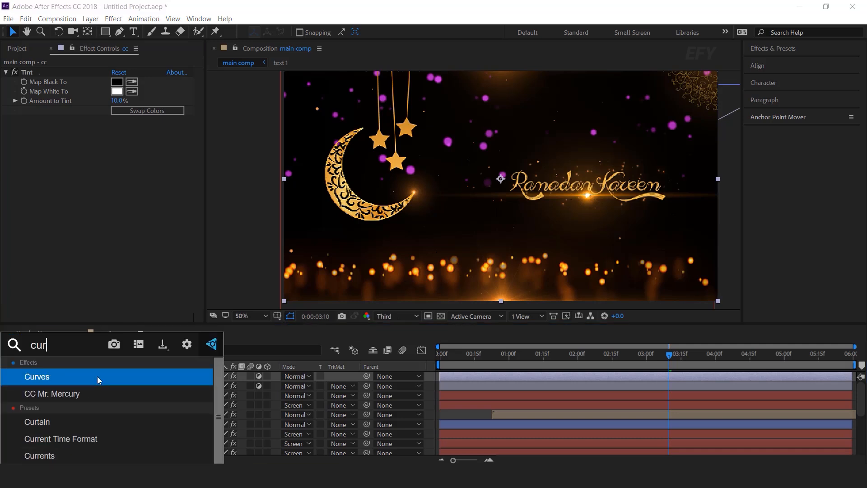
key(Return)
drag(128, 181, 115, 170)
drag(54, 246, 60, 246)
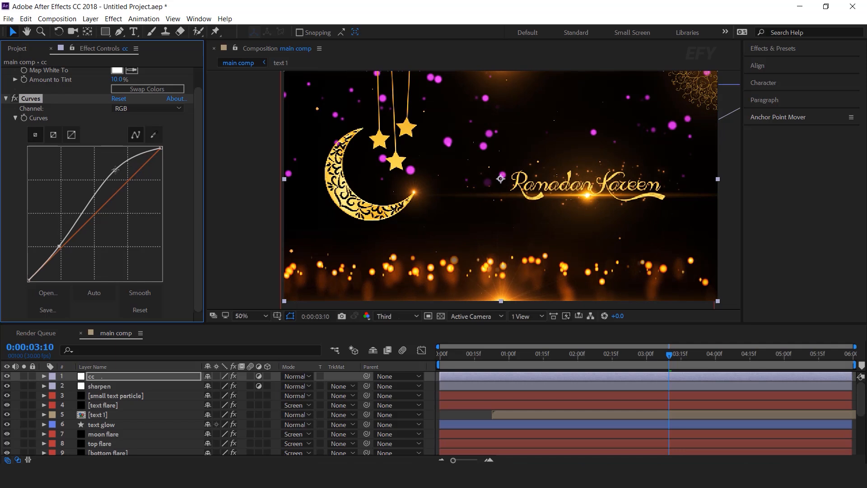
- Shape the cc layer's green curve into an S, raising its highlights and lowering its shadows
click(149, 108)
click(148, 141)
drag(131, 181, 115, 170)
drag(59, 232, 68, 239)
- Lift the black point of the cc layer's blue curve slightly and collapse the Curves effect
click(149, 108)
click(143, 153)
drag(29, 280, 27, 270)
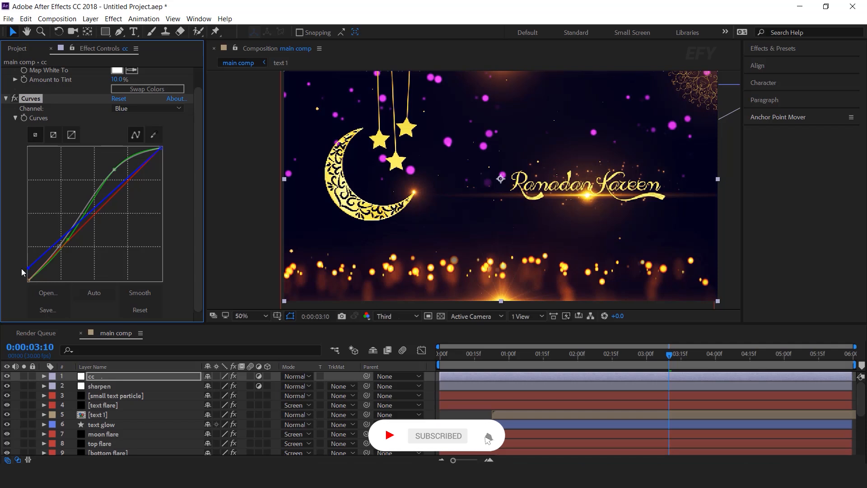
click(6, 98)
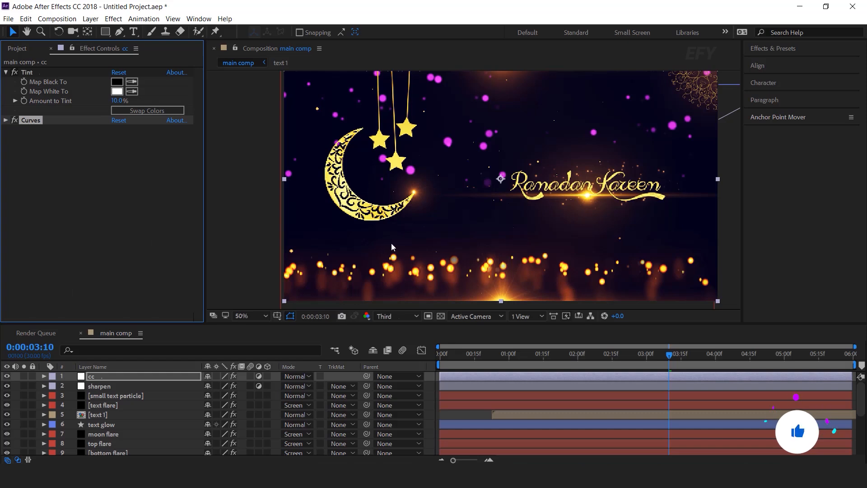
- Create a new adjustment layer in the main comp and name it glow
key(comma)
click(669, 251)
key(period)
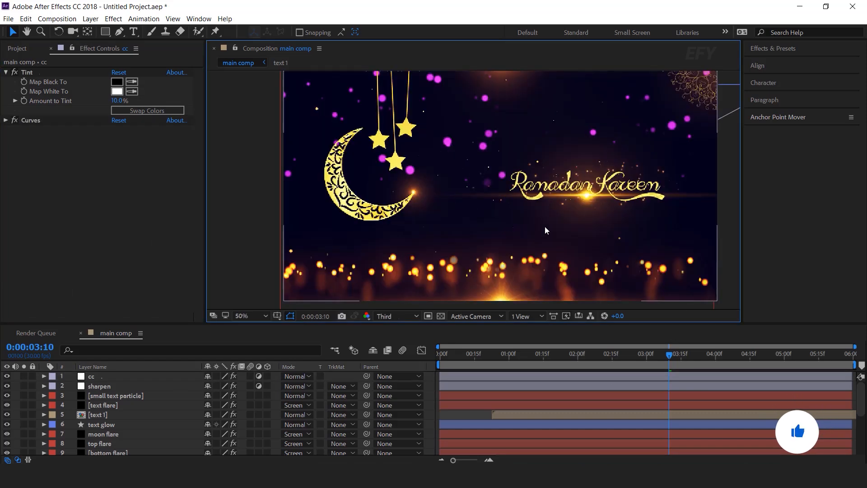
right_click(226, 204)
mouse_move(343, 209)
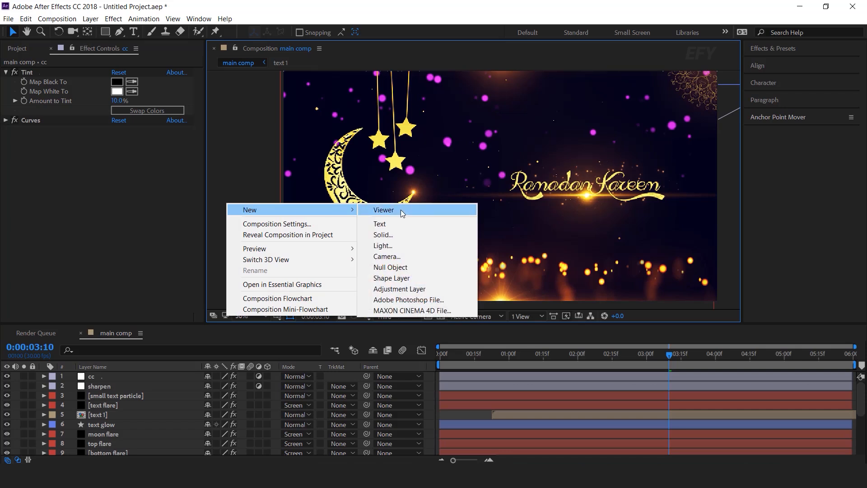
click(391, 289)
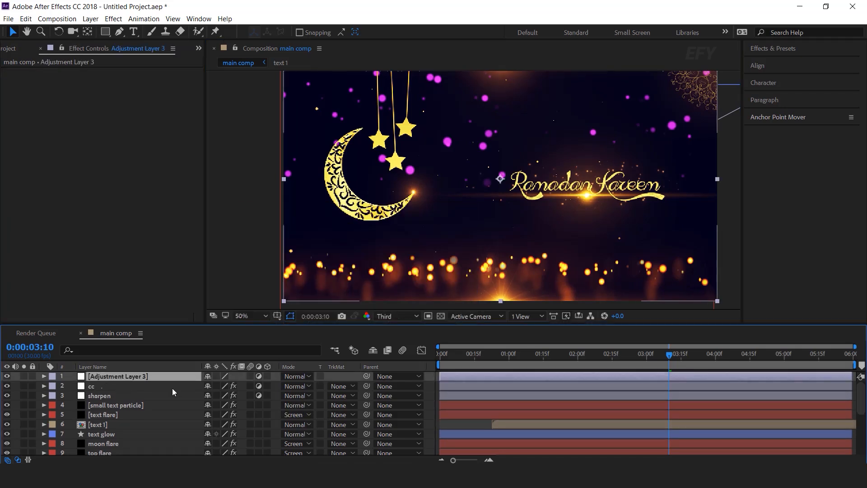
key(Return)
text(glow)
key(Return)
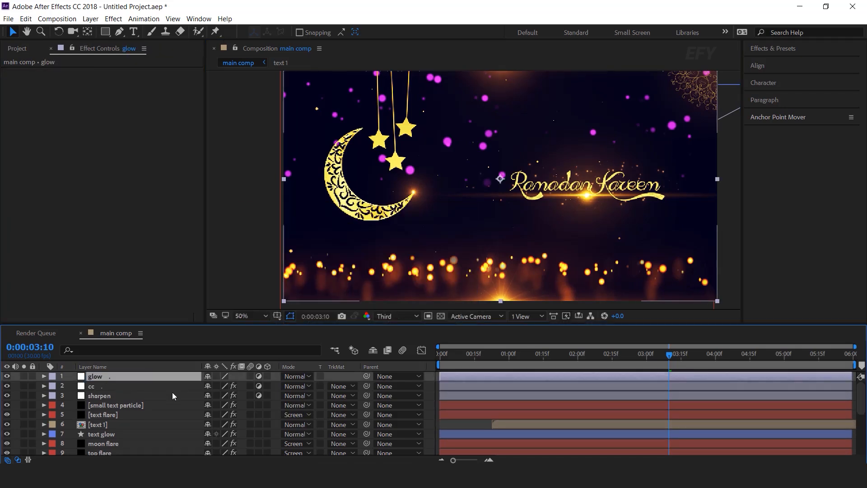
- Apply the Glow effect to the glow layer and move the layer below the sharpen layer
key(ctrl+space)
text(glow)
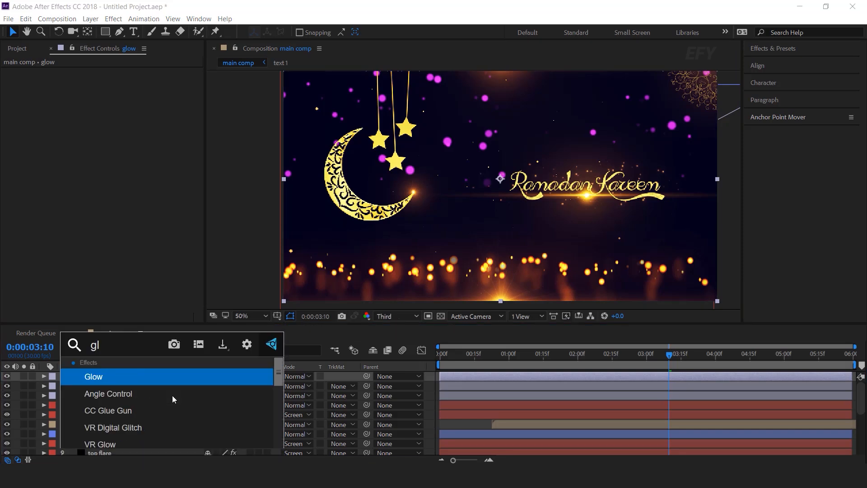
key(Return)
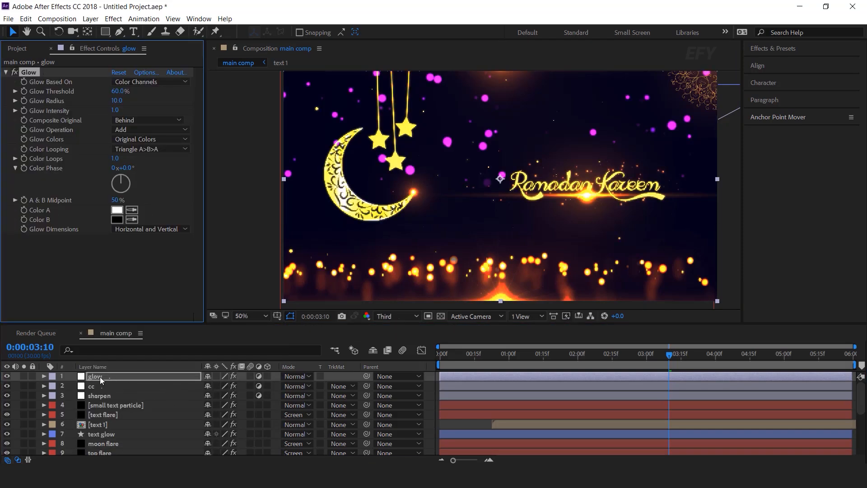
click(129, 380)
drag(96, 376, 102, 399)
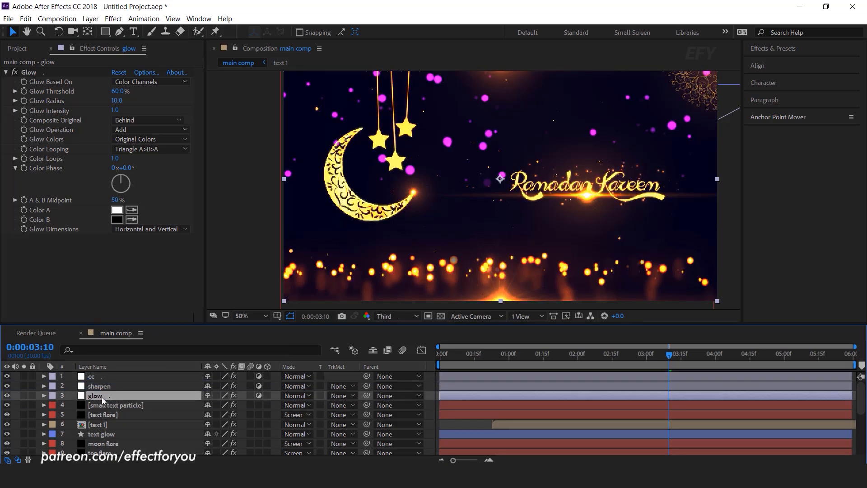
- Set the Glow effect's threshold to 70%, radius to 140 and intensity to 0.8
click(117, 91)
text(70)
key(Tab)
text(140)
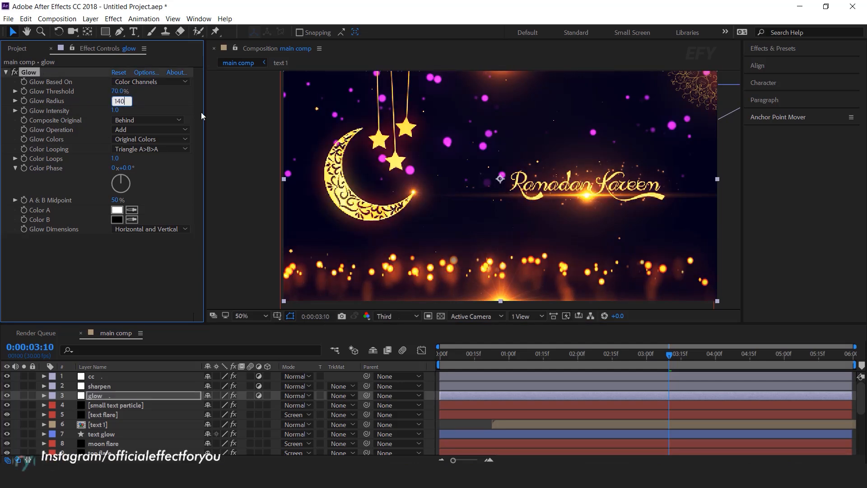
key(Return)
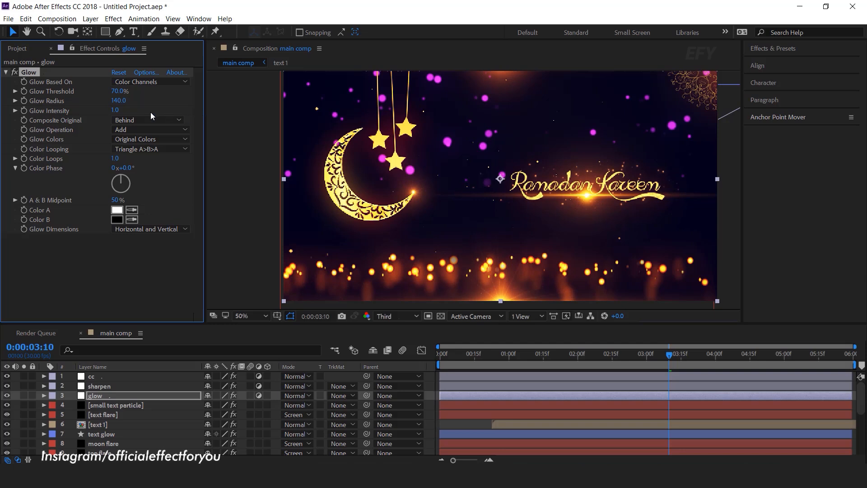
click(115, 110)
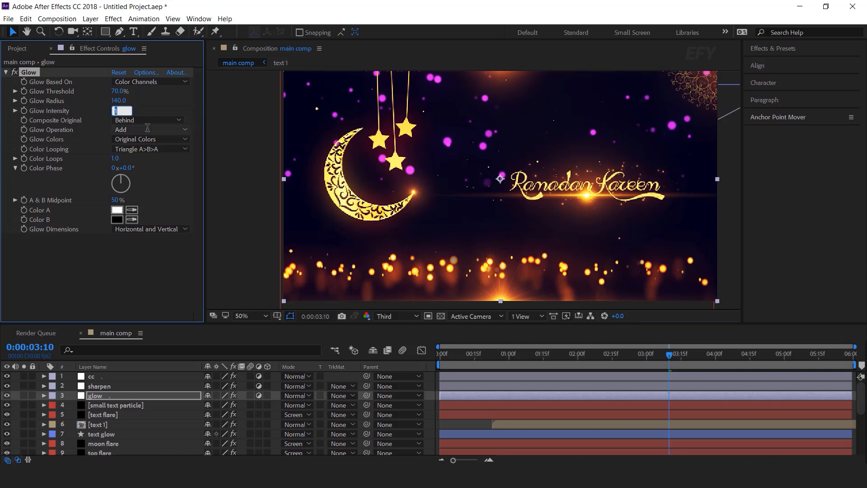
key(Return)
- Duplicate the Glow effect and set the copy's radius to 500 and intensity to 0.4
key(ctrl+d)
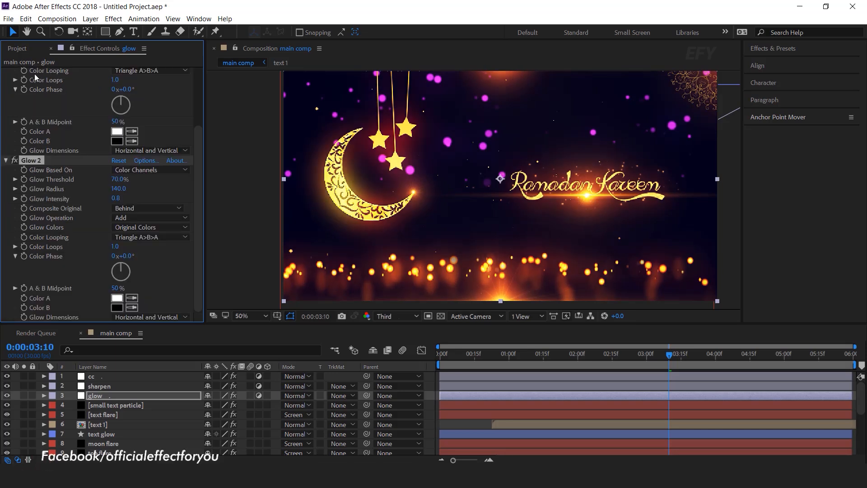
click(120, 188)
key(Return)
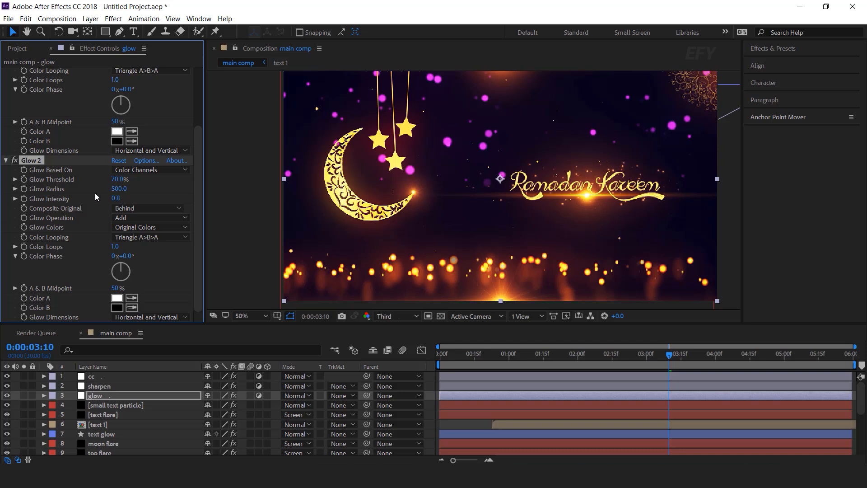
click(115, 199)
key(Return)
- Start an opacity animation on the text glow layer with a 0% keyframe at about one second
scroll(403, 221, down, 2)
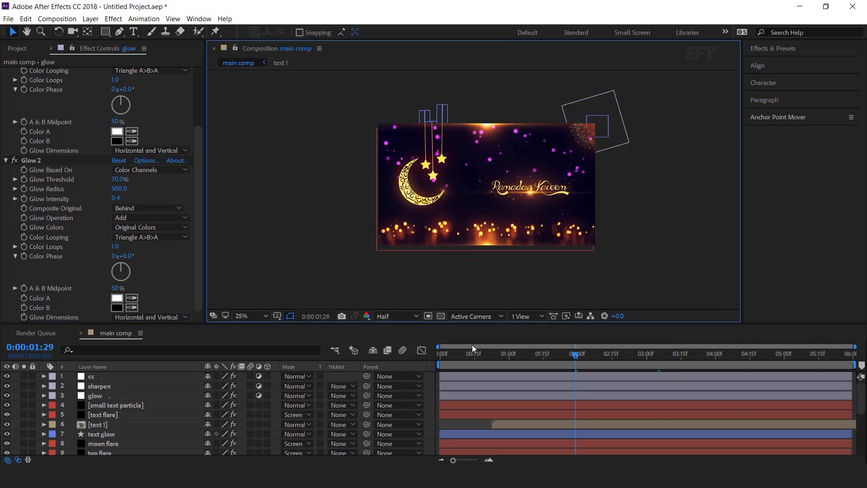
drag(461, 354, 416, 356)
key(Home)
scroll(527, 206, up, 2)
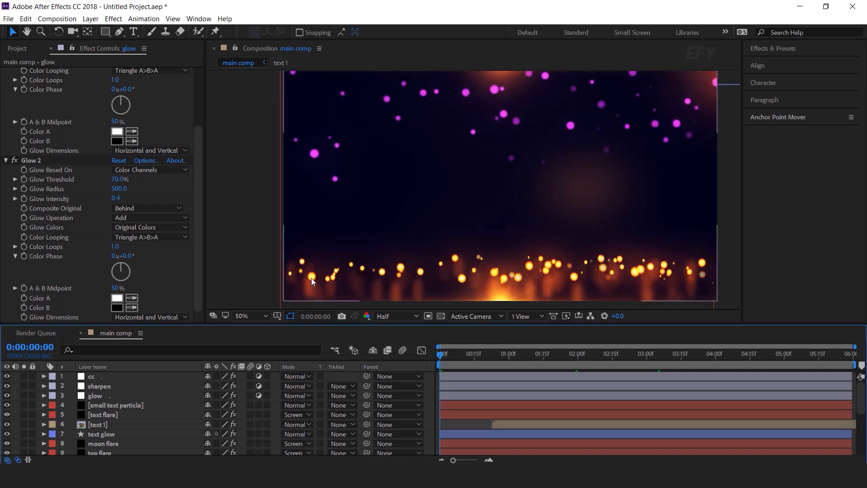
click(108, 435)
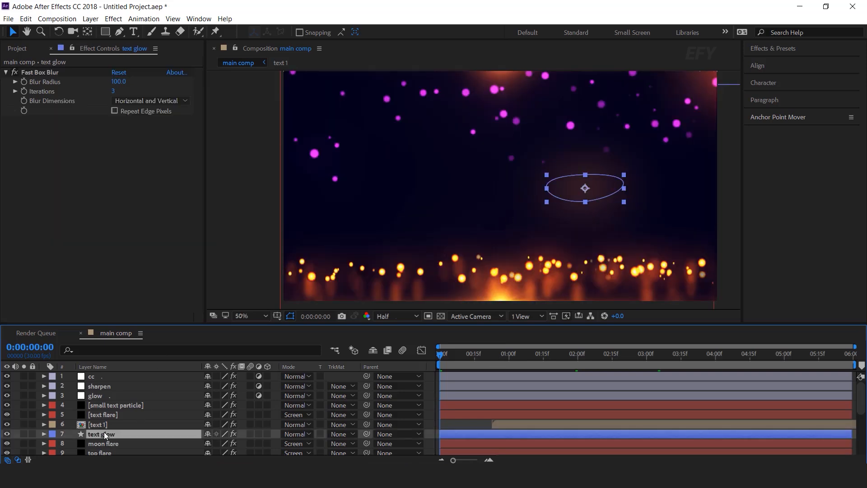
key(space)
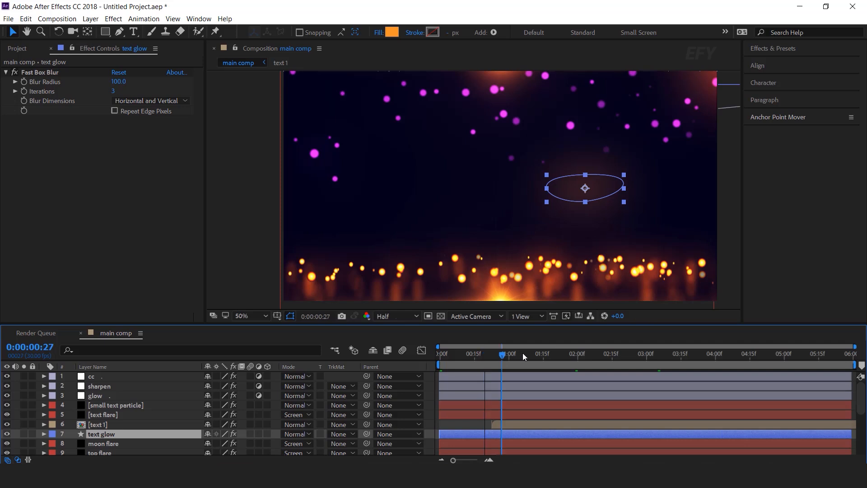
key(t)
scroll(573, 411, down, 1)
drag(572, 357, 500, 355)
click(500, 355)
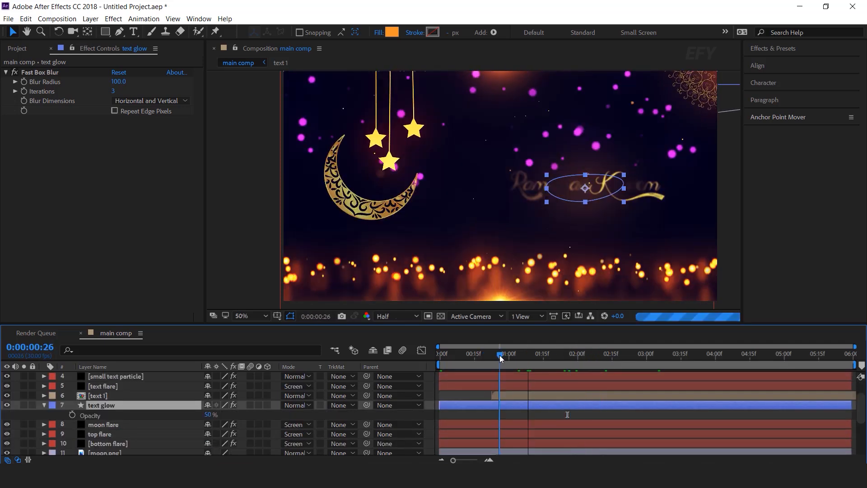
click(72, 415)
- Keyframe the text glow layer's opacity at 50% at 0:00:02:01
drag(500, 355, 581, 360)
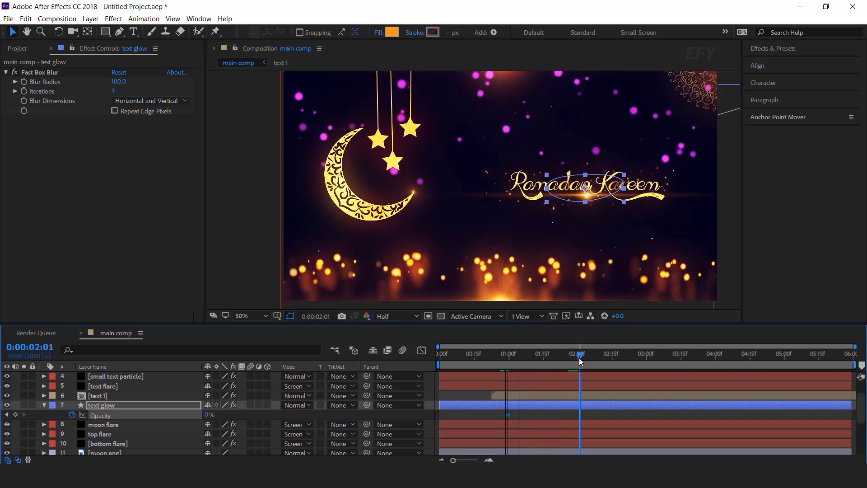
click(208, 415)
text(50)
key(Return)
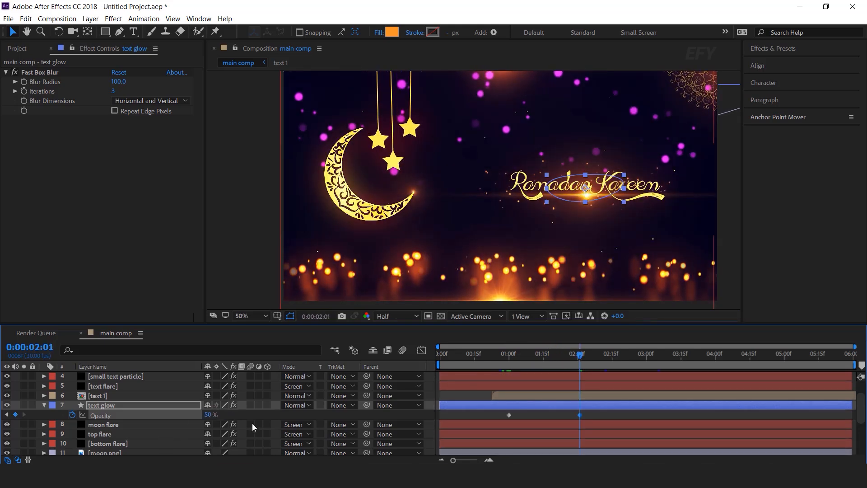
- Preview the text glow's fade-in from 0:00:00:26 and inspect the title with its flare
click(499, 354)
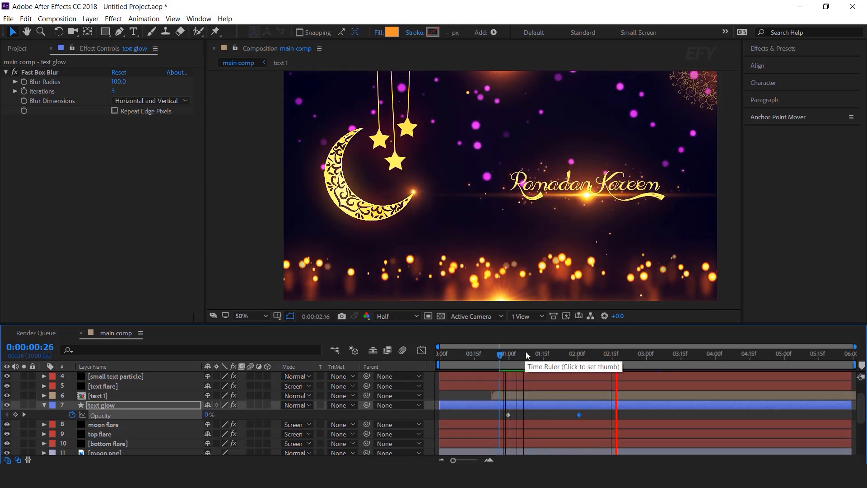
click(545, 354)
drag(546, 355, 590, 355)
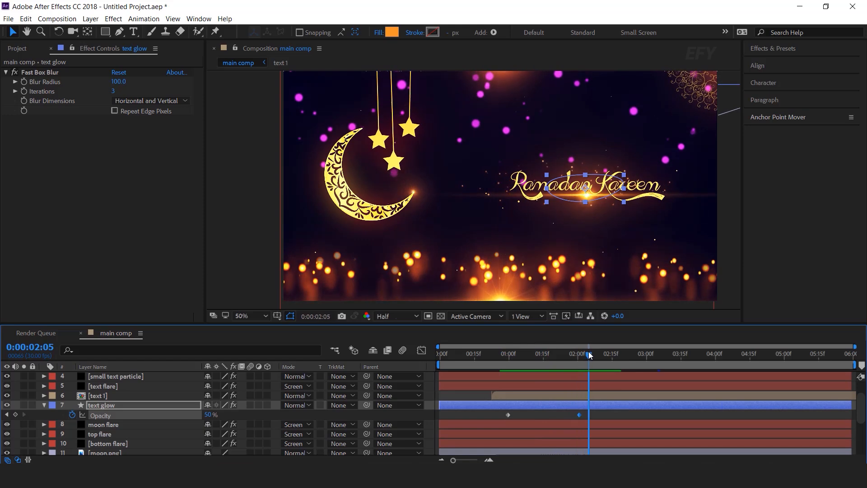
click(119, 385)
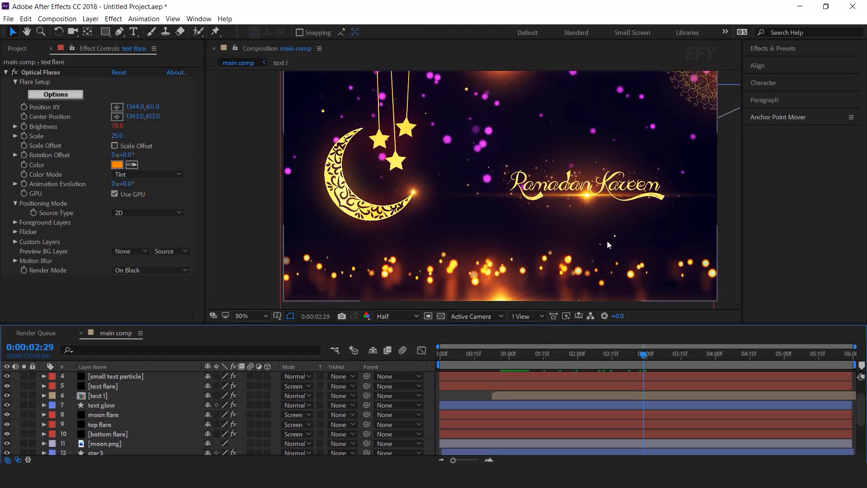
- Return to the composition's first frame and create an adjustment layer named transition on top of the stack
drag(459, 356, 358, 365)
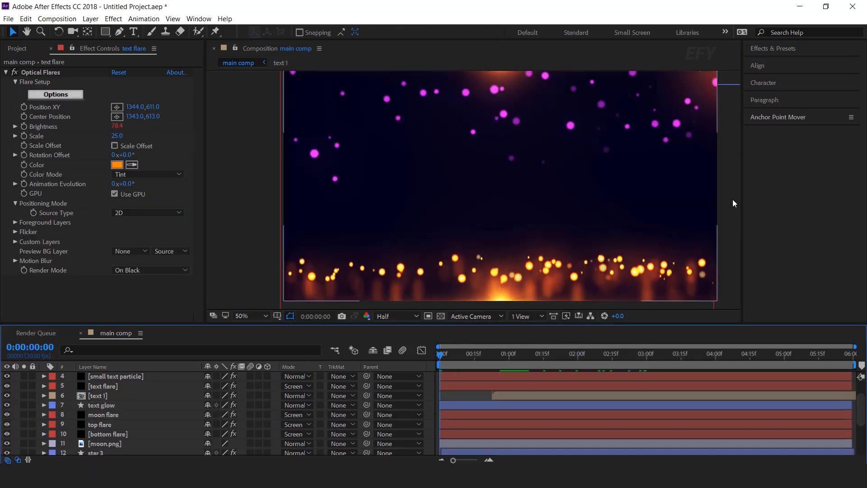
key(comma)
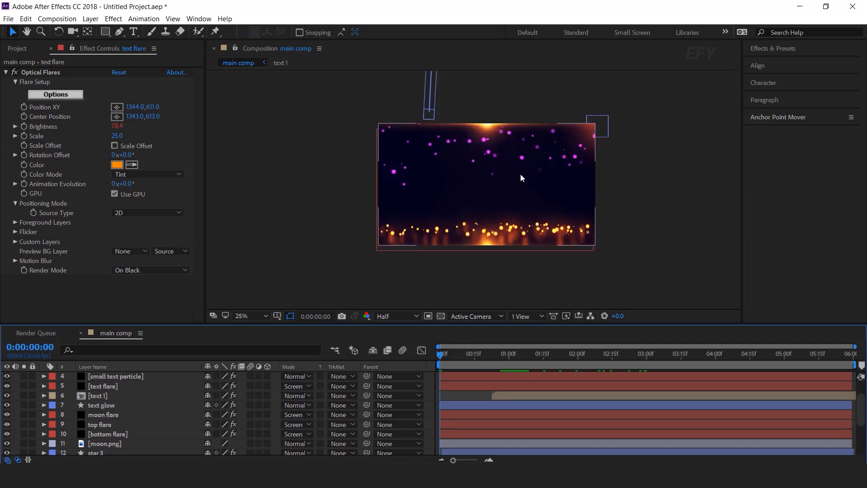
right_click(259, 198)
mouse_move(321, 207)
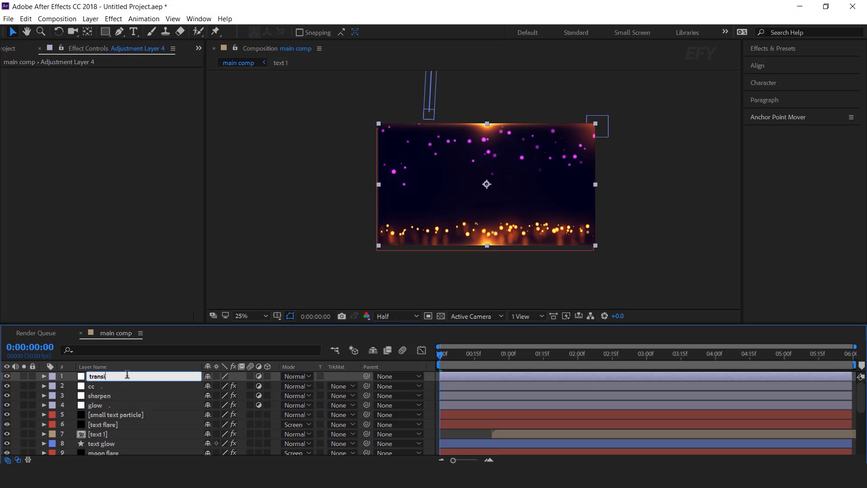
key(Return)
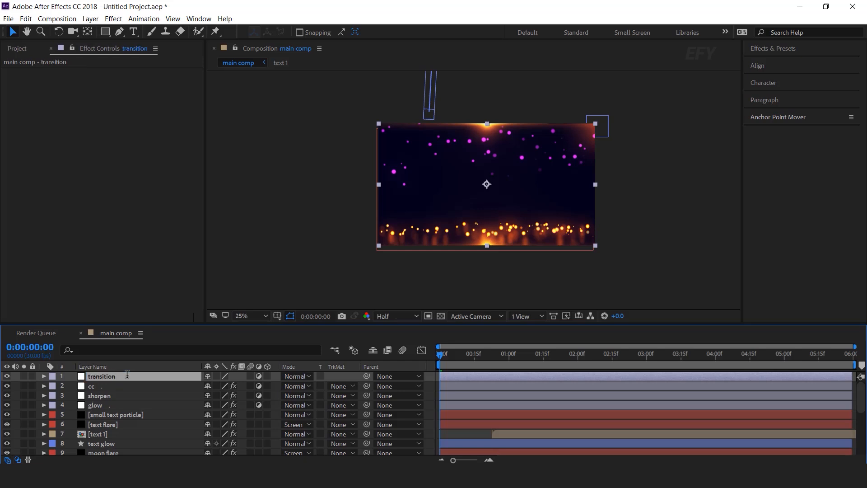
- Apply Camera Lens Blur to the transition layer and keyframe its Blur Radius at 80 on the first frame
key(ctrl+space)
text(camera)
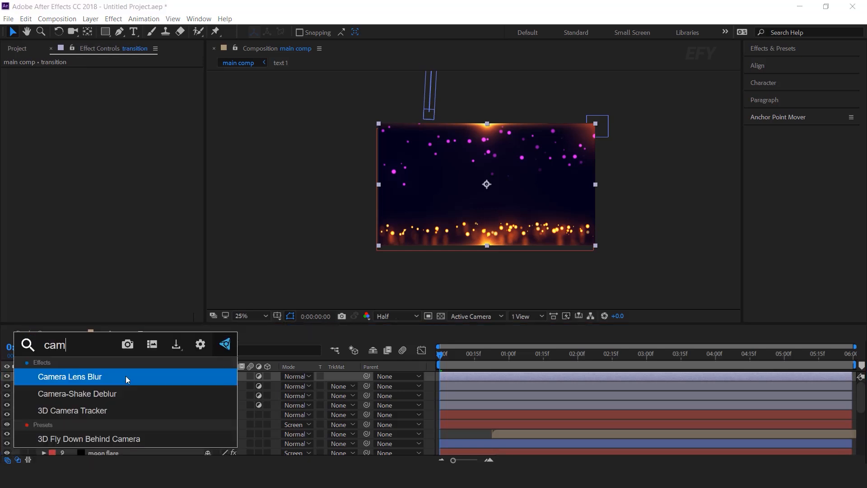
click(125, 376)
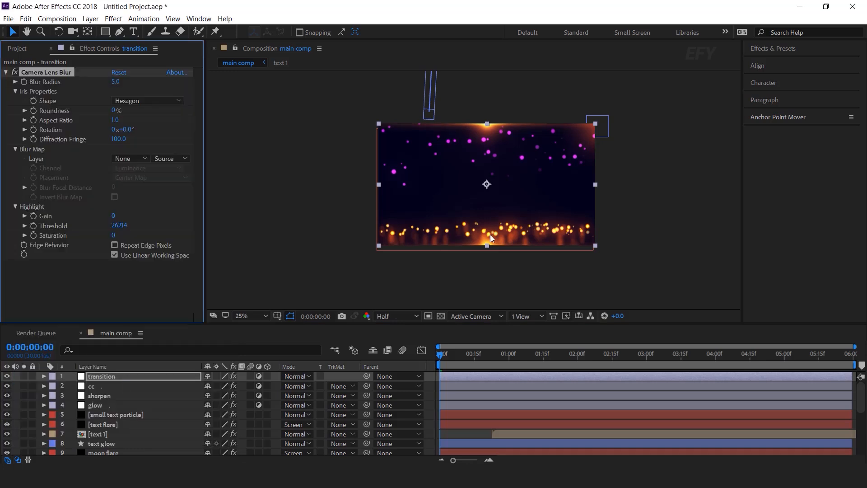
scroll(491, 233, up, 2)
click(115, 86)
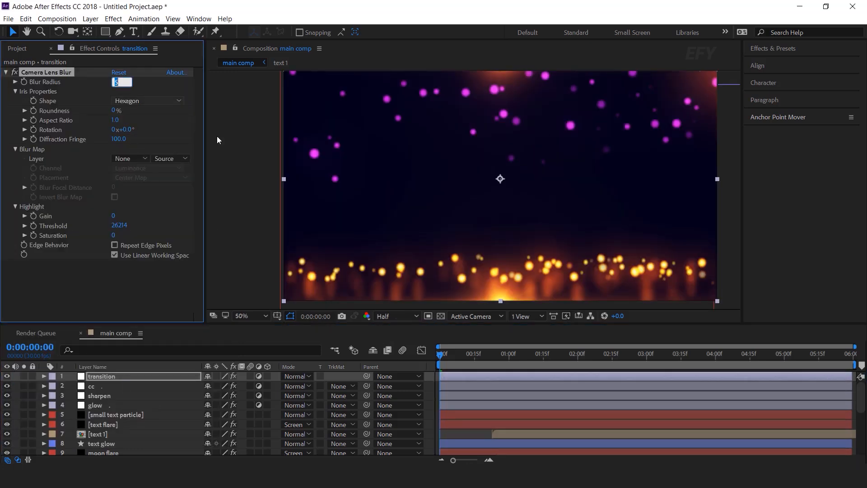
text(80)
key(Return)
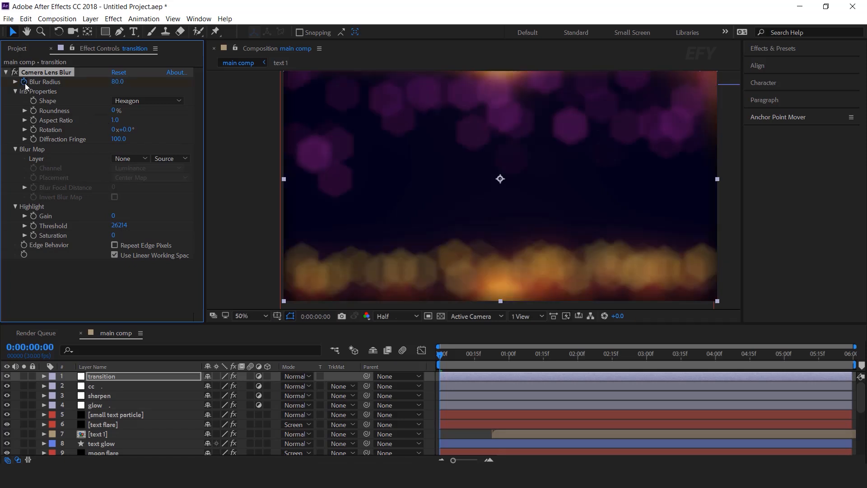
- Keyframe the Camera Lens Blur's Blur Radius at 0 at 0:00:00:19
click(482, 361)
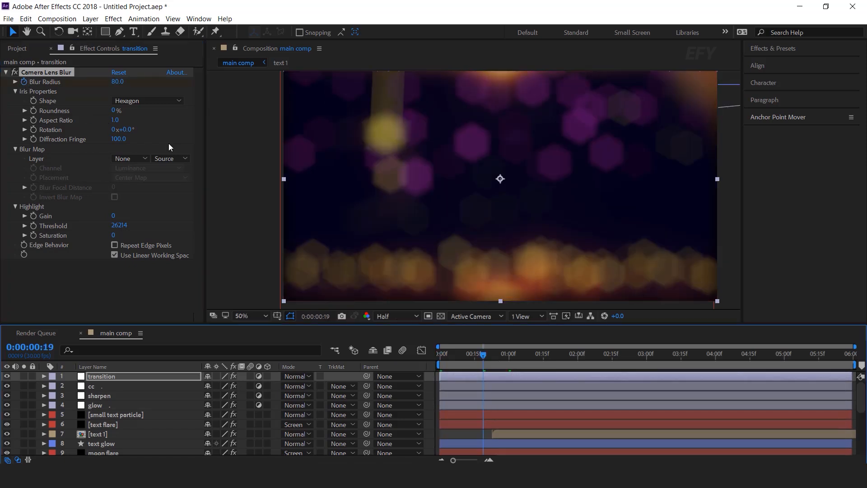
click(116, 82)
text(0)
key(Return)
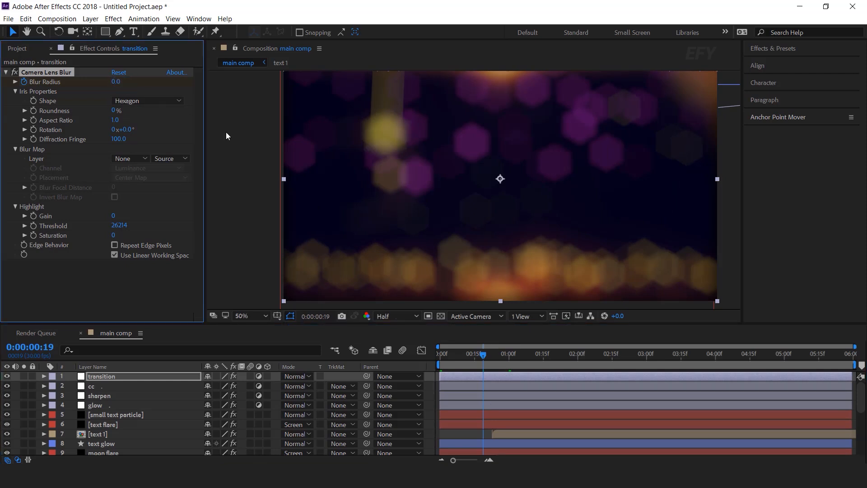
- Set the Camera Lens Blur's iris Roundness to 100%
click(115, 110)
text(100)
key(Return)
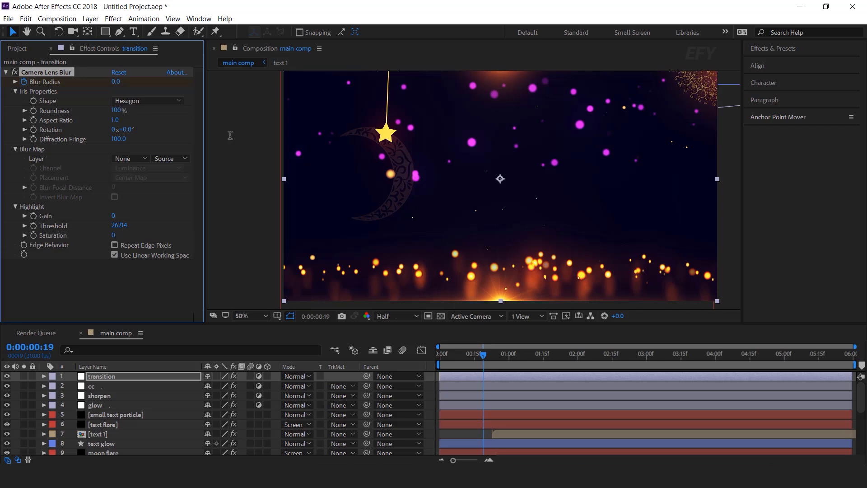
- Set the Camera Lens Blur's Diffraction Fringe to 200 on the transition layer
click(113, 139)
text(200)
key(Return)
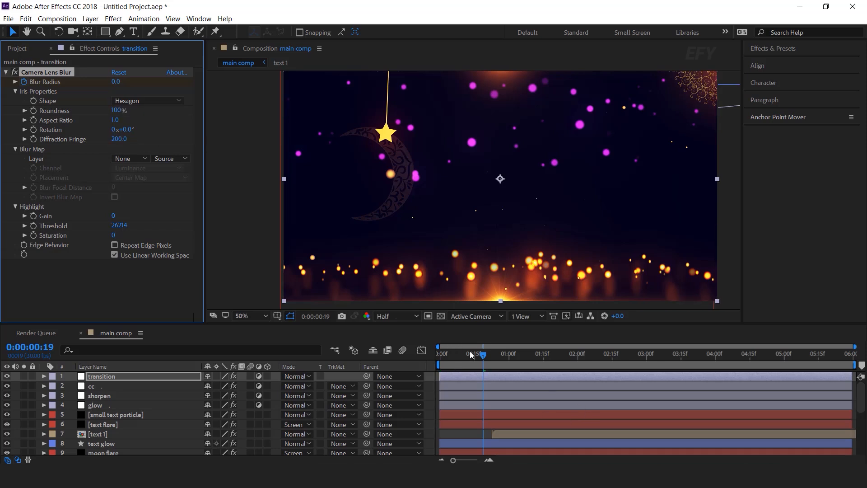
- Apply the Exposure effect to the transition layer and keyframe its master Exposure at 3 on the first frame
drag(472, 354, 440, 354)
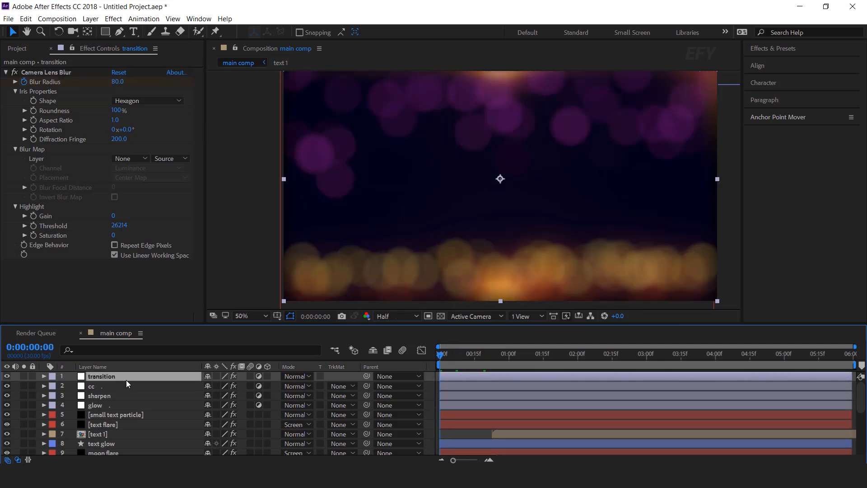
key(ctrl+space)
text(ex)
key(Down)
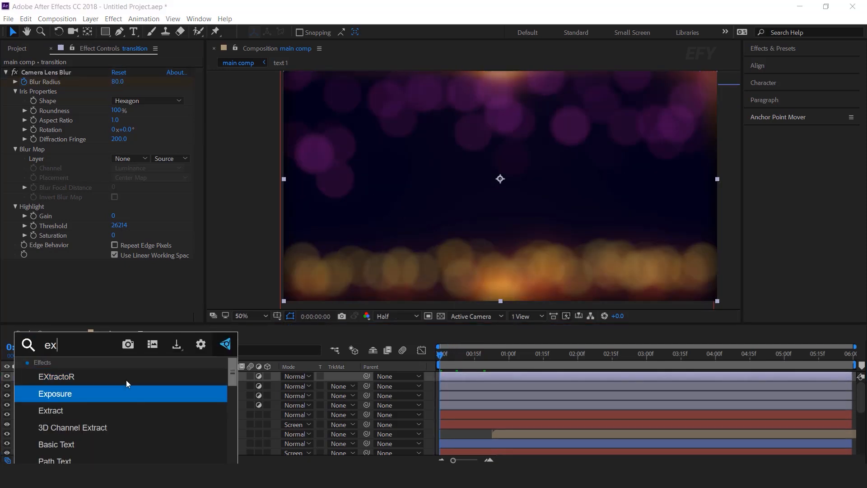
key(Return)
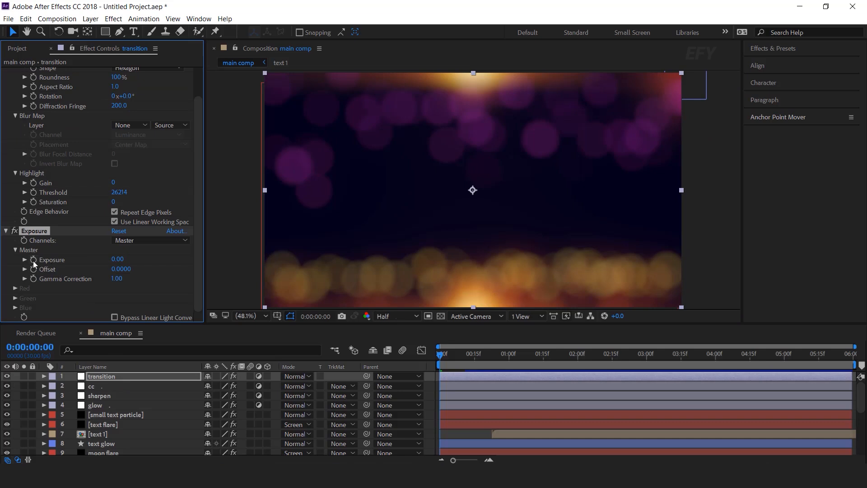
click(116, 259)
text(3)
key(Return)
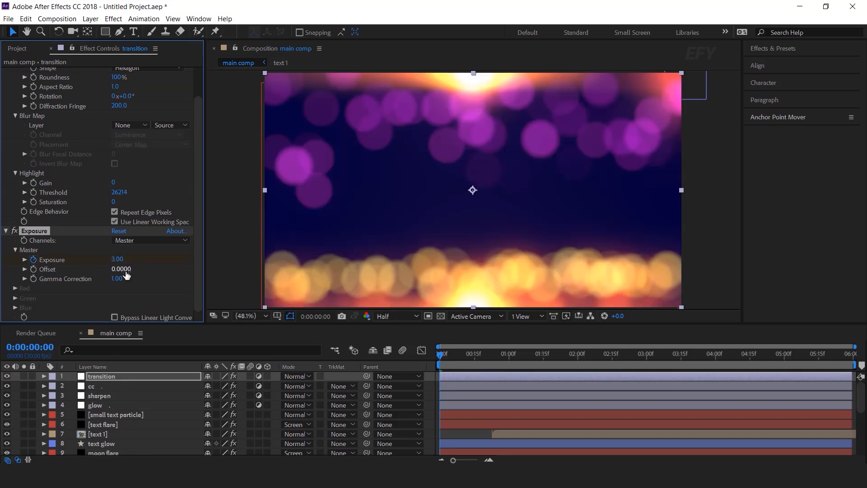
- Keyframe the transition layer's master Exposure at 0 at 0:00:00:11
drag(446, 357, 466, 357)
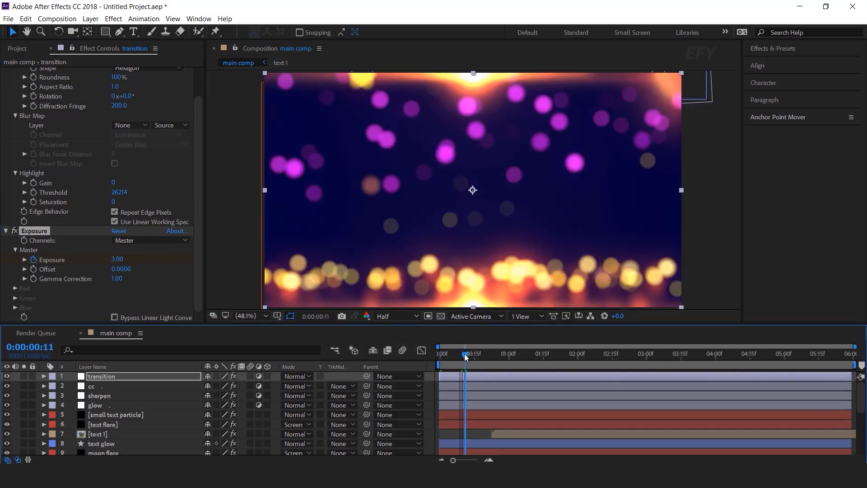
click(117, 260)
text(0)
key(Return)
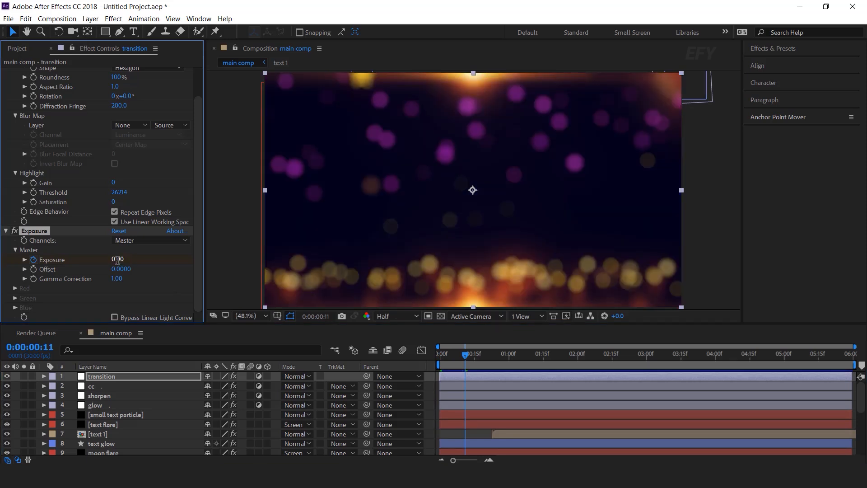
- Preview the composition from its first frame with the viewer maximized to check the blur and exposure transition
drag(469, 355, 440, 354)
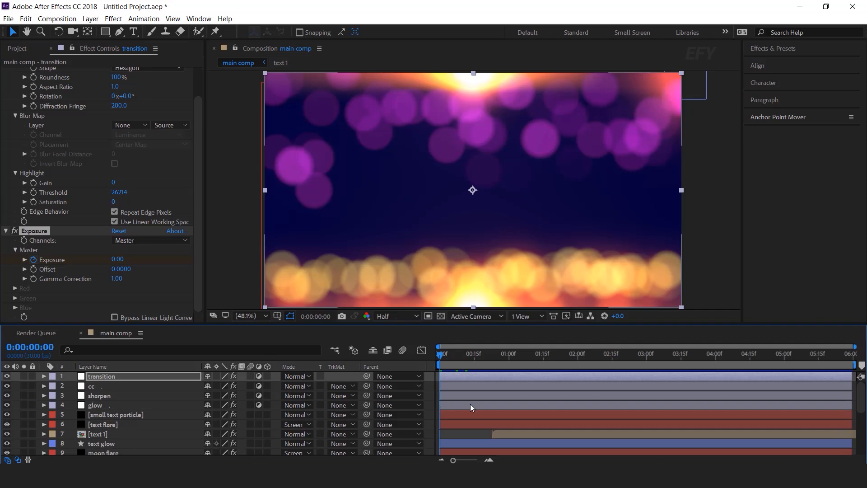
key(space)
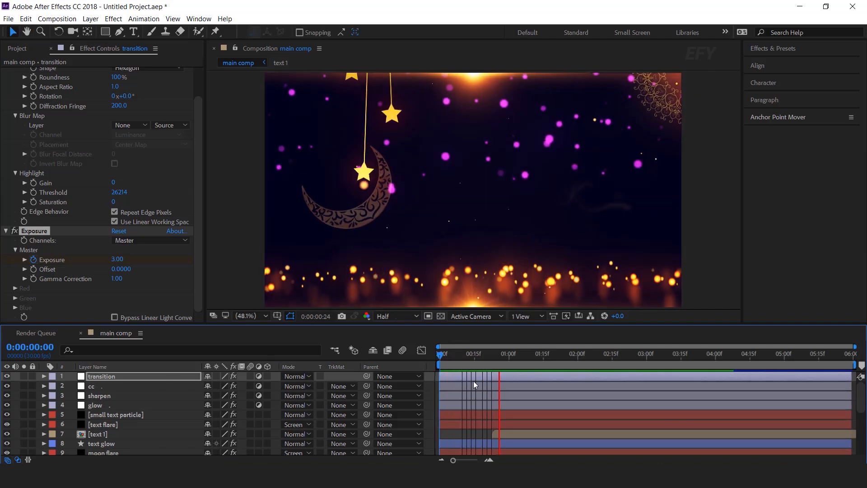
key(grave)
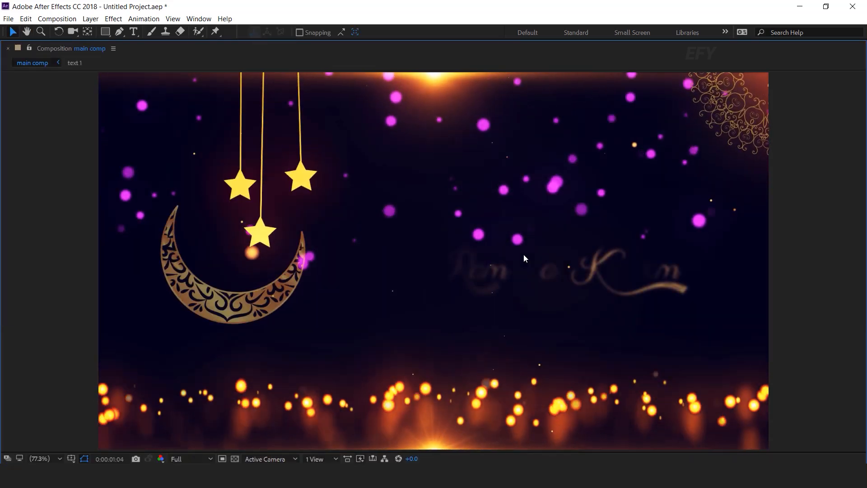